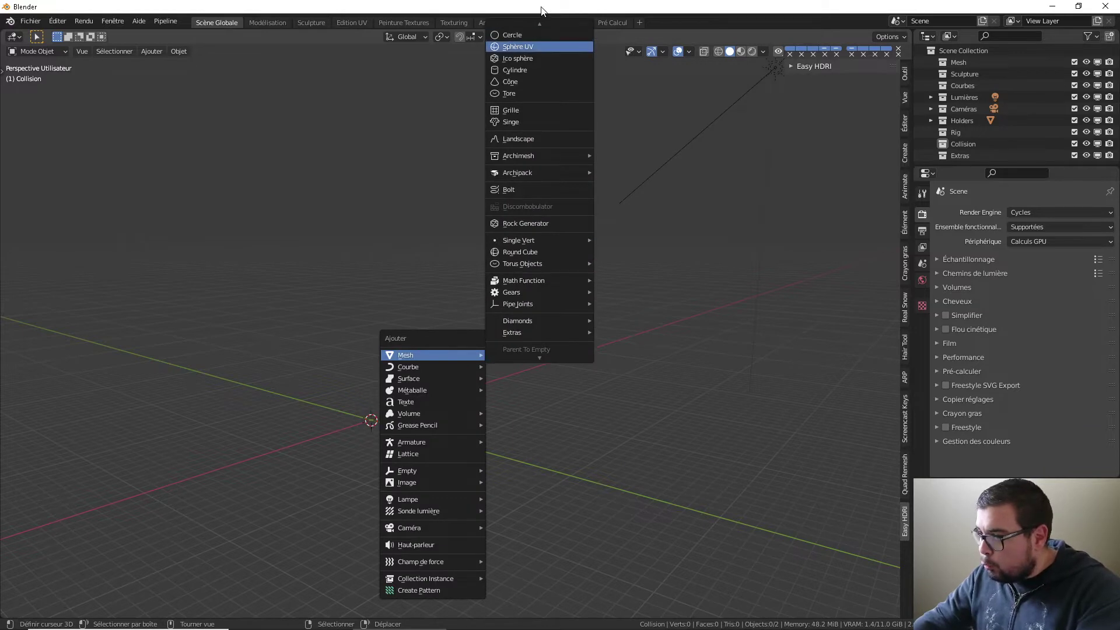
Step: Add a cube to the scene and raise it 1 m along the Z axis
{"action": "left_click", "coordinate": [525, 41]}
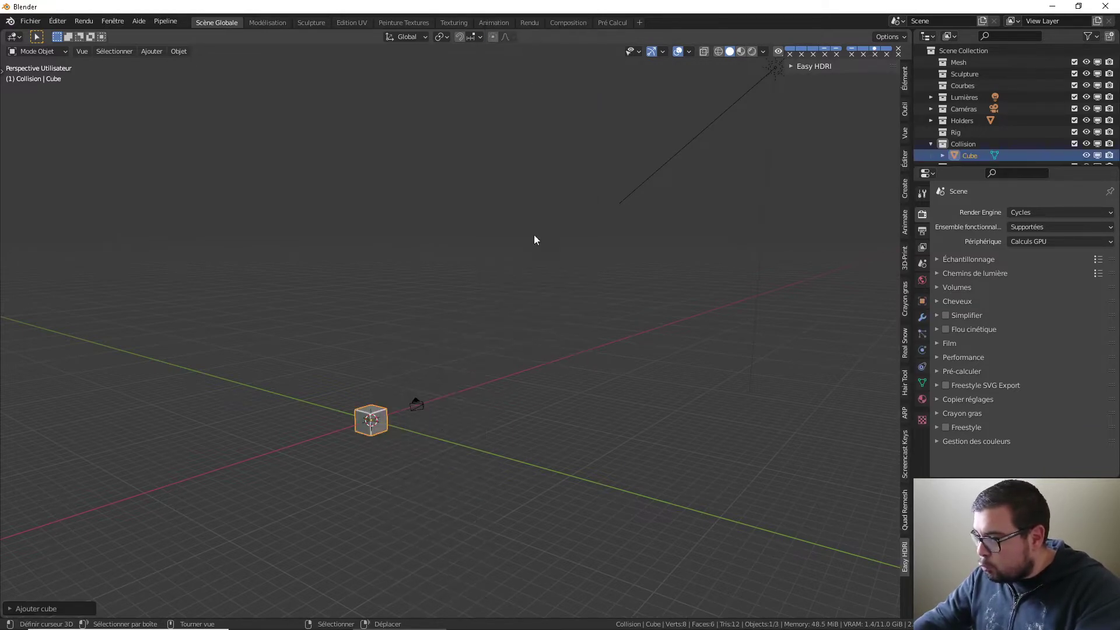
{"action": "scroll", "coordinate": [428, 491], "scroll_direction": "up", "scroll_amount": 5}
{"action": "middle_click_drag", "start_coordinate": [361, 500], "coordinate": [539, 324], "text": "shift"}
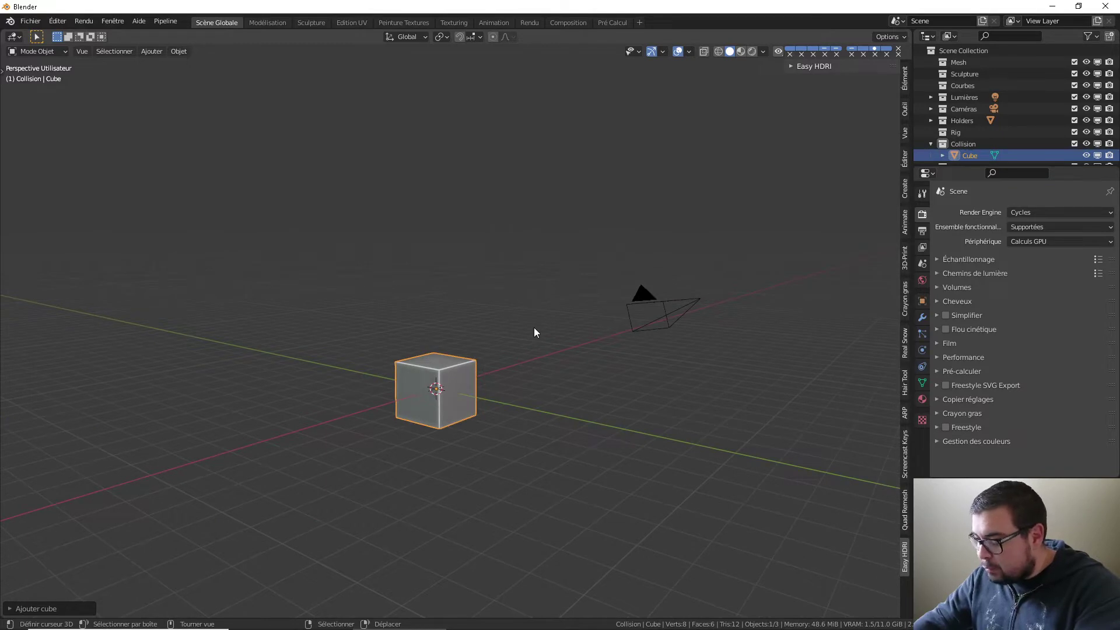
{"action": "key", "text": "g"}
{"action": "key", "text": "z"}
{"action": "key", "text": "1"}
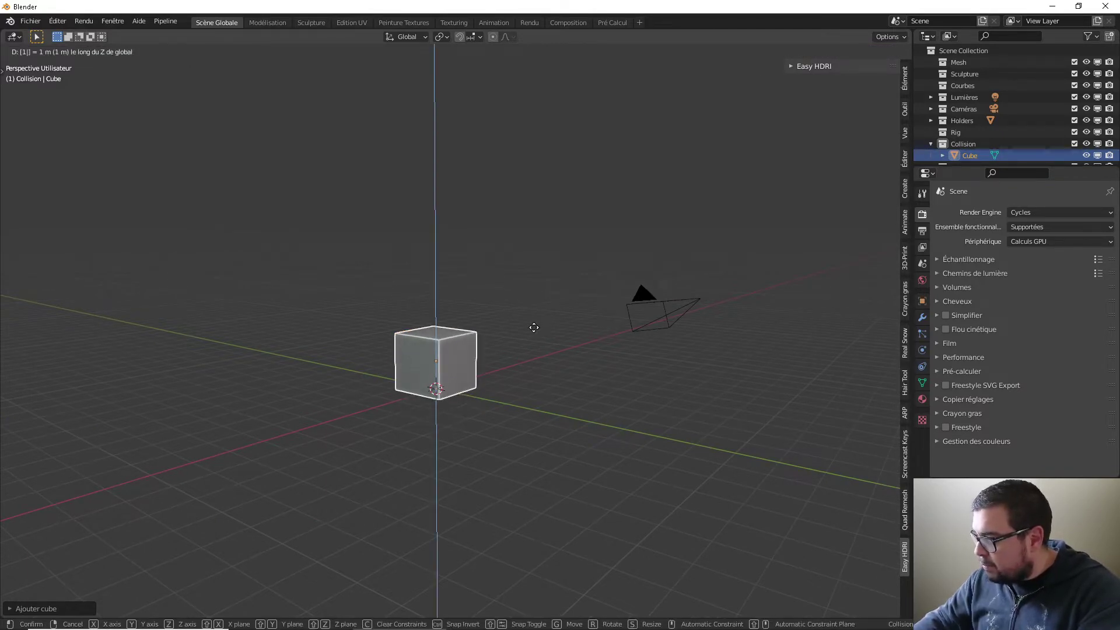
{"action": "key", "text": "Return"}
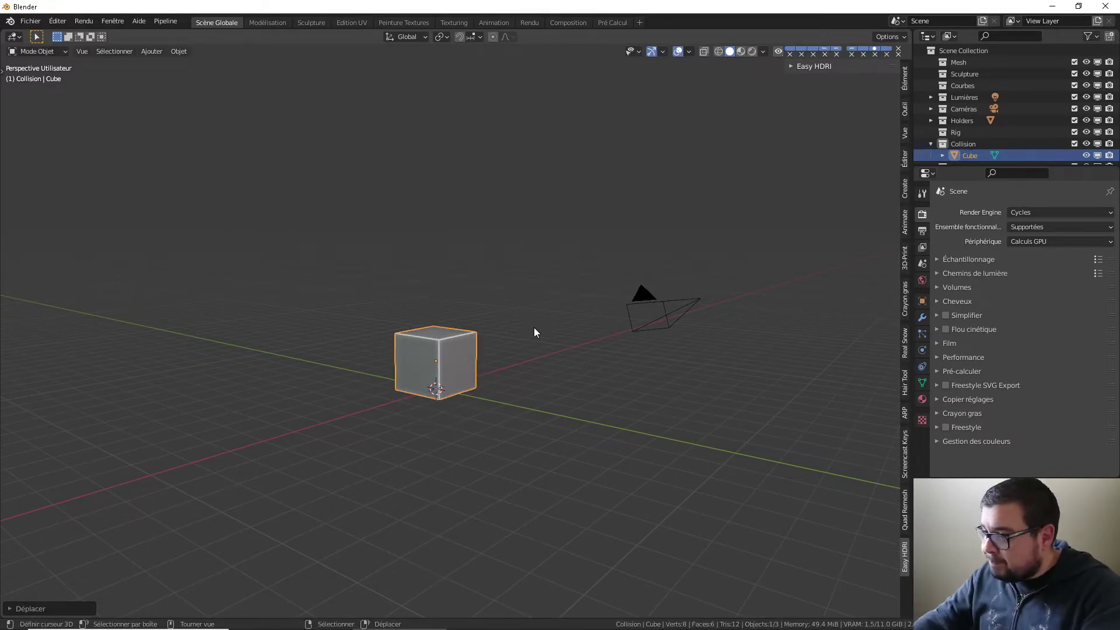
Step: Add a plane under the cube and scale it by a factor of 5
{"action": "key", "text": "shift+a"}
{"action": "mouse_move", "coordinate": [505, 366]}
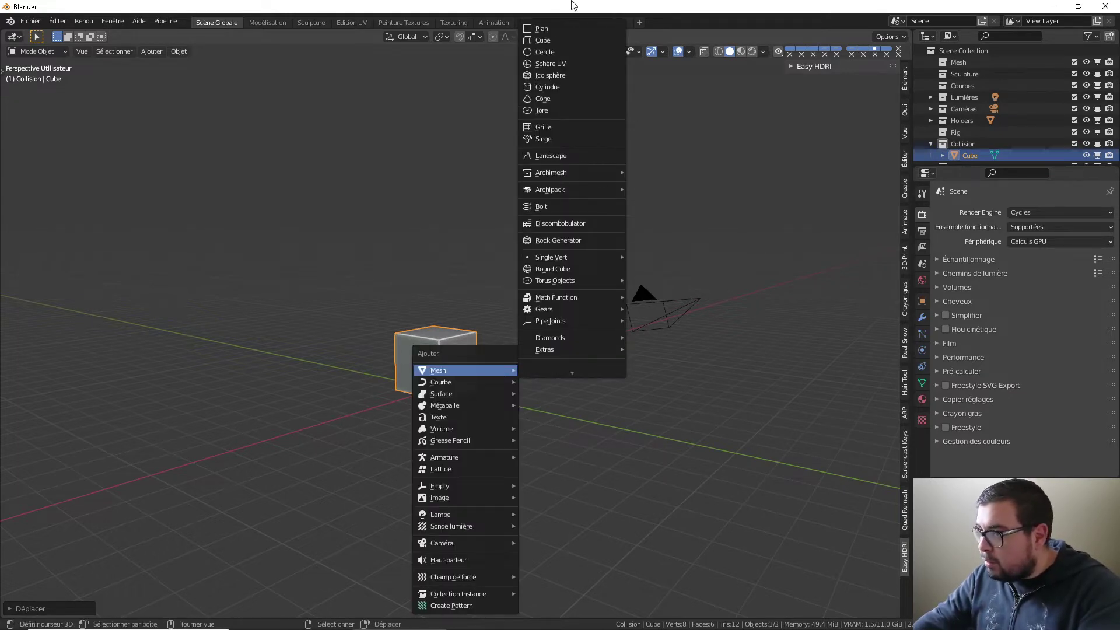
{"action": "left_click", "coordinate": [552, 28]}
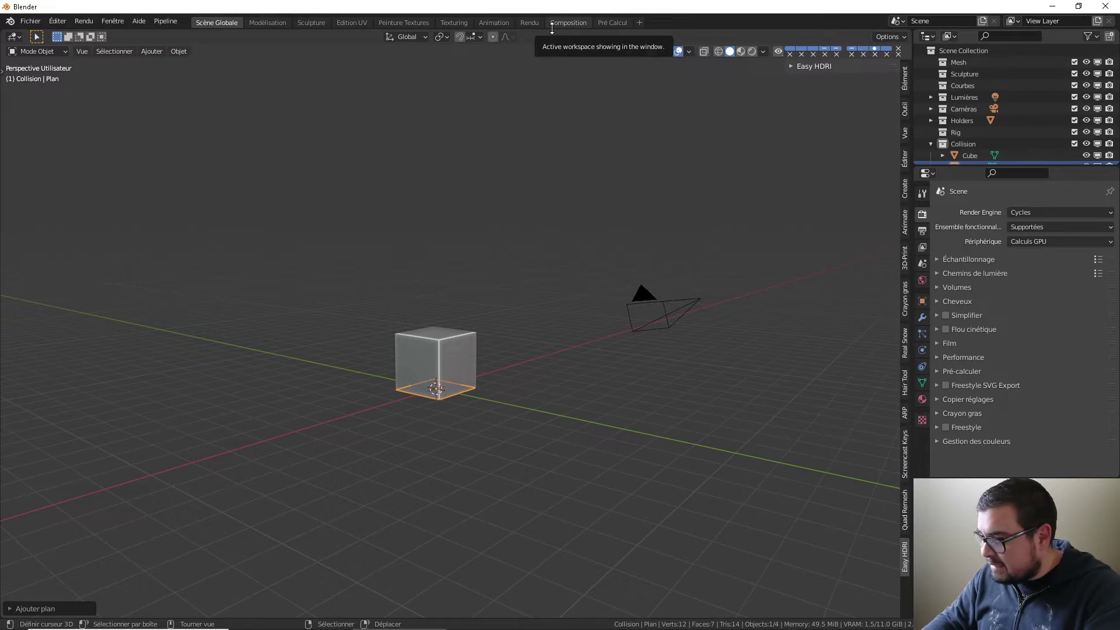
{"action": "key", "text": "s"}
{"action": "key", "text": "5"}
{"action": "key", "text": "Return"}
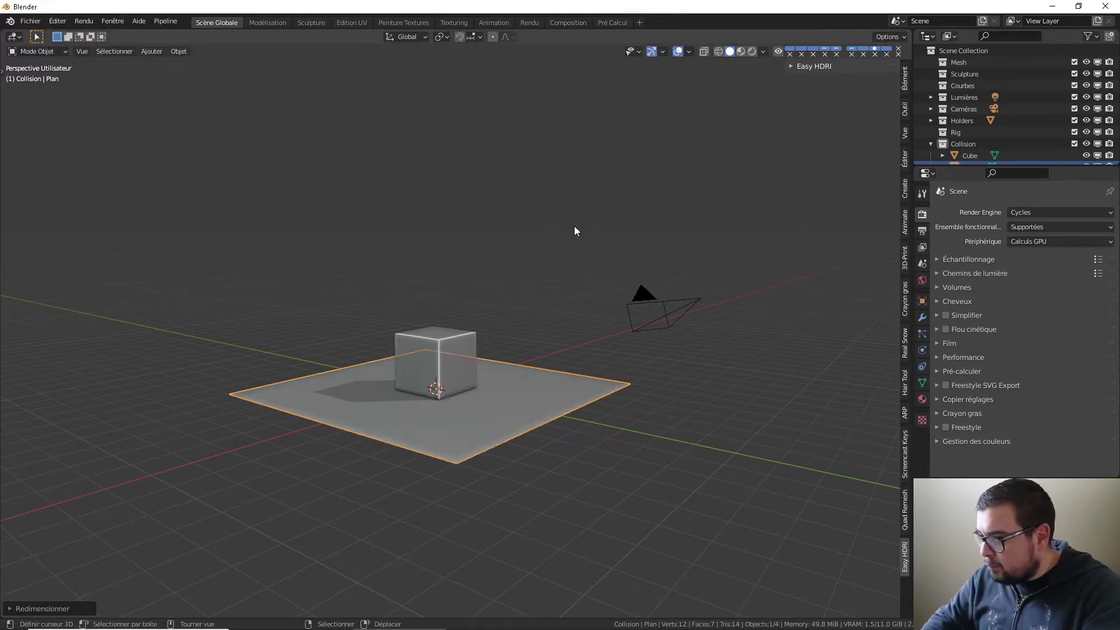
Step: Apply the plane's transformation and reset its origin
{"action": "key", "text": "ctrl+a"}
{"action": "left_click", "coordinate": [484, 331]}
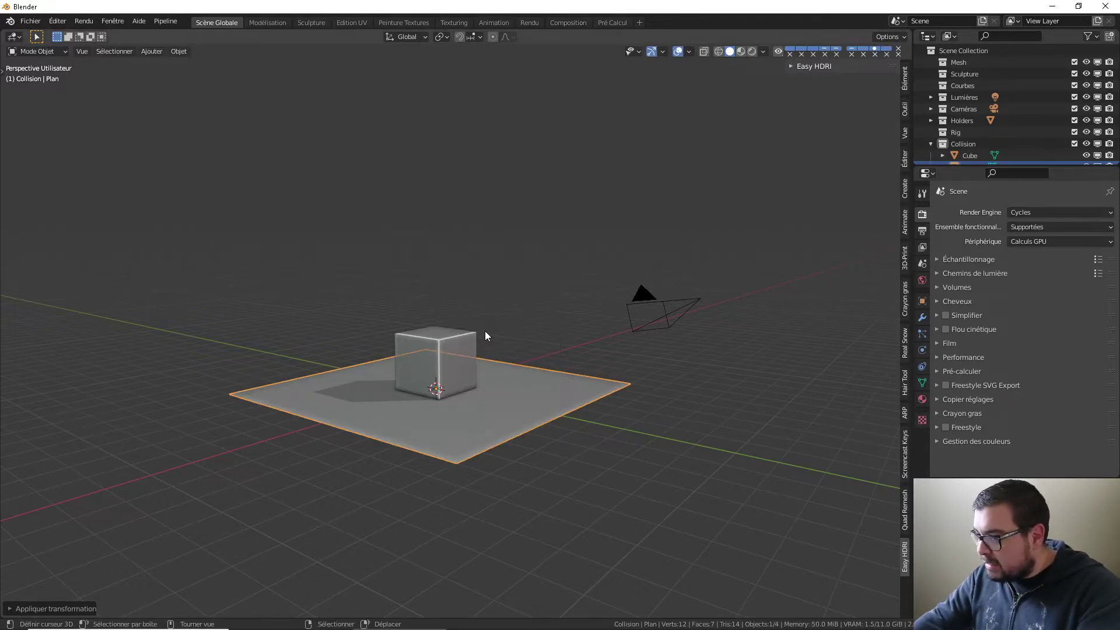
{"action": "key", "text": "ctrl+alt+shift+c"}
{"action": "left_click", "coordinate": [477, 289]}
Step: Switch to the Texturing workspace and select the cube
{"action": "middle_click_drag", "start_coordinate": [505, 218], "coordinate": [513, 255]}
{"action": "scroll", "coordinate": [513, 257], "scroll_direction": "up", "scroll_amount": 4}
{"action": "scroll", "coordinate": [520, 330], "scroll_direction": "up", "scroll_amount": 1}
{"action": "middle_click_drag", "start_coordinate": [520, 331], "coordinate": [528, 322]}
{"action": "scroll", "coordinate": [528, 322], "scroll_direction": "down", "scroll_amount": 1}
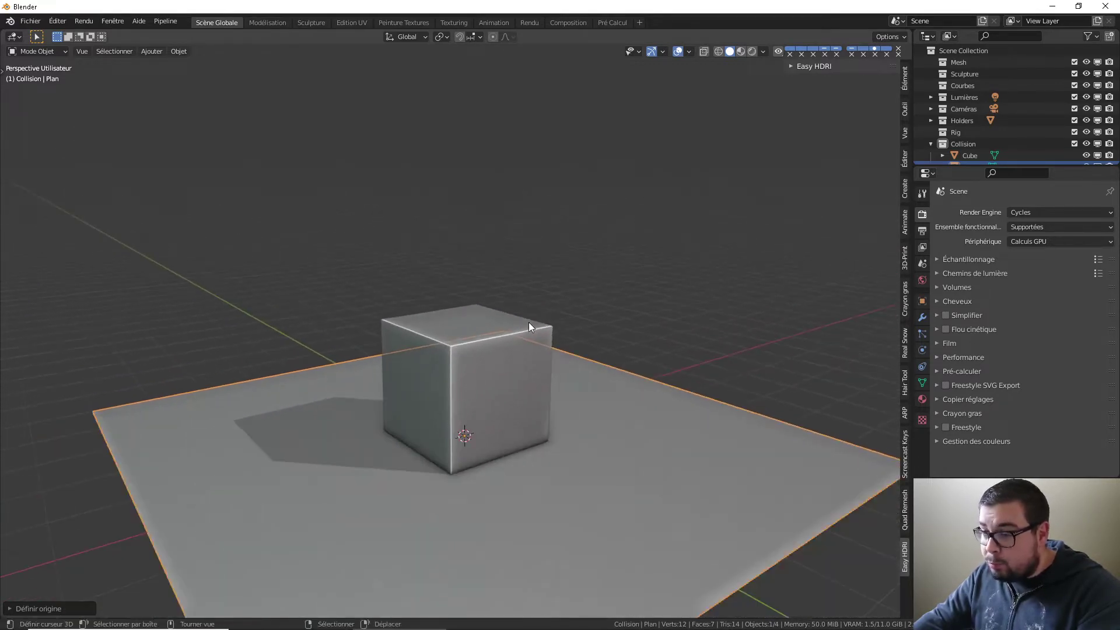
{"action": "left_click", "coordinate": [458, 22]}
{"action": "middle_click_drag", "start_coordinate": [531, 197], "coordinate": [529, 281], "text": "shift"}
{"action": "right_click", "coordinate": [545, 234]}
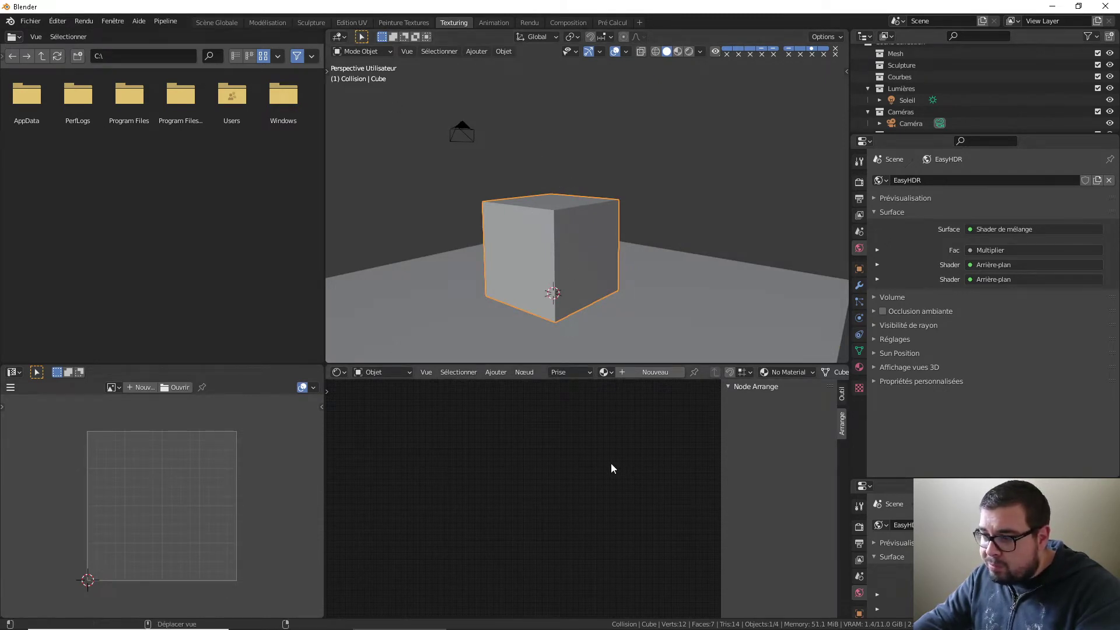
Step: Create a new material on the cube and name it Vertex Paint
{"action": "left_click", "coordinate": [651, 372]}
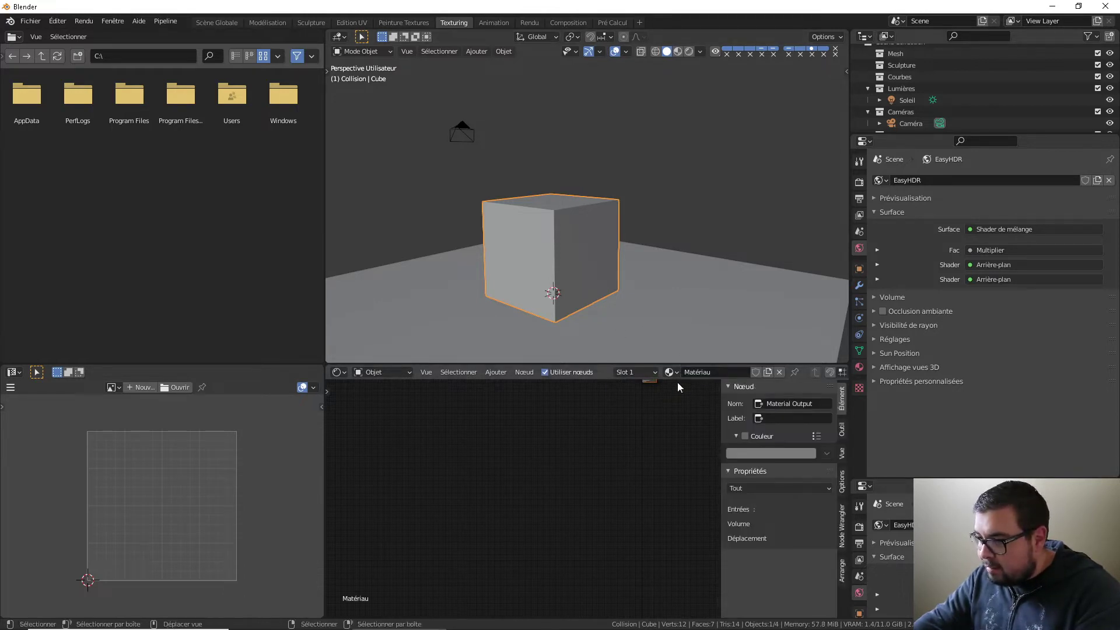
{"action": "double_click", "coordinate": [718, 372]}
{"action": "type", "text": "Vertex Paint"}
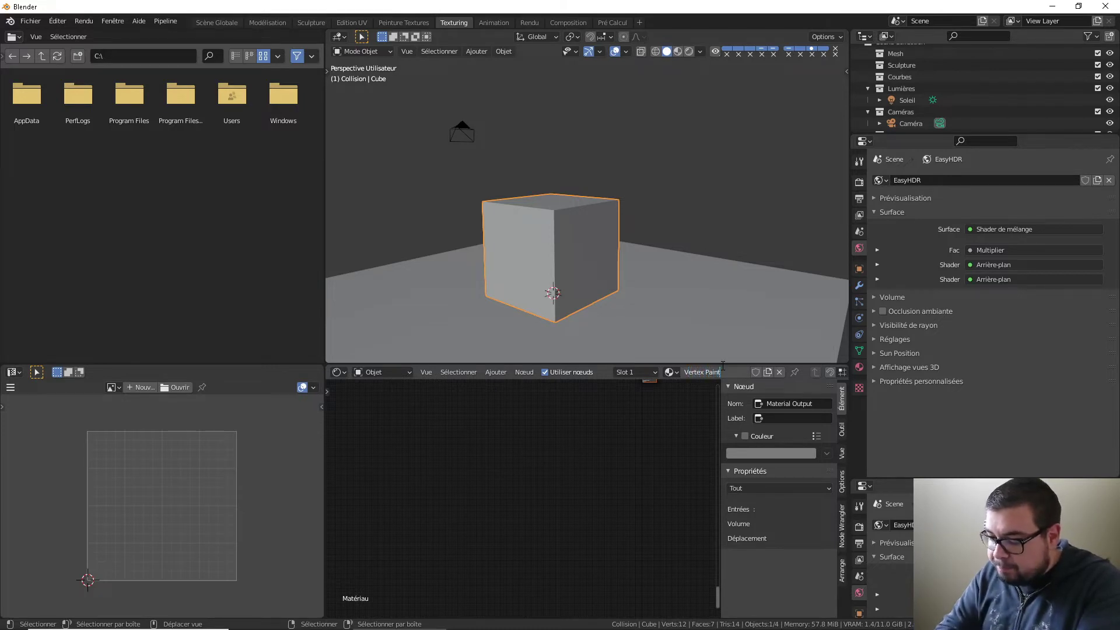
{"action": "key", "text": "Return"}
Step: Spread out the Principled BSDF and Material Output nodes to leave free space between them
{"action": "middle_click_drag", "start_coordinate": [612, 496], "coordinate": [551, 573]}
{"action": "scroll", "coordinate": [585, 516], "scroll_direction": "up", "scroll_amount": 3}
{"action": "scroll", "coordinate": [600, 509], "scroll_direction": "up", "scroll_amount": 4}
{"action": "middle_click_drag", "start_coordinate": [605, 451], "coordinate": [513, 510]}
{"action": "scroll", "coordinate": [533, 443], "scroll_direction": "up", "scroll_amount": 3}
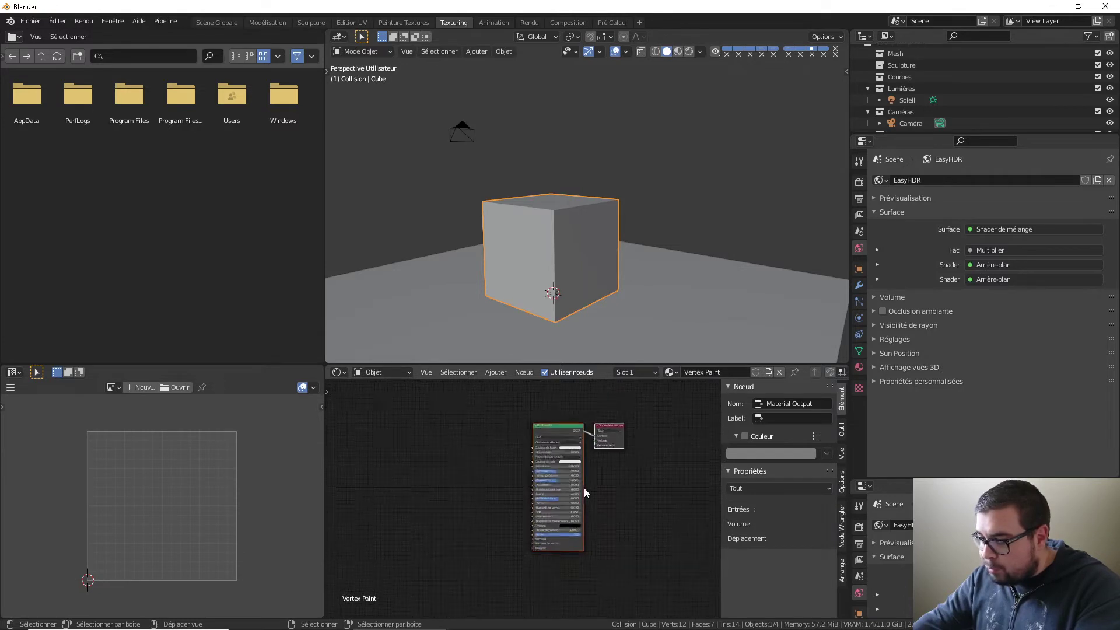
{"action": "left_click_drag", "start_coordinate": [528, 439], "coordinate": [406, 412]}
{"action": "middle_click_drag", "start_coordinate": [575, 433], "coordinate": [617, 437]}
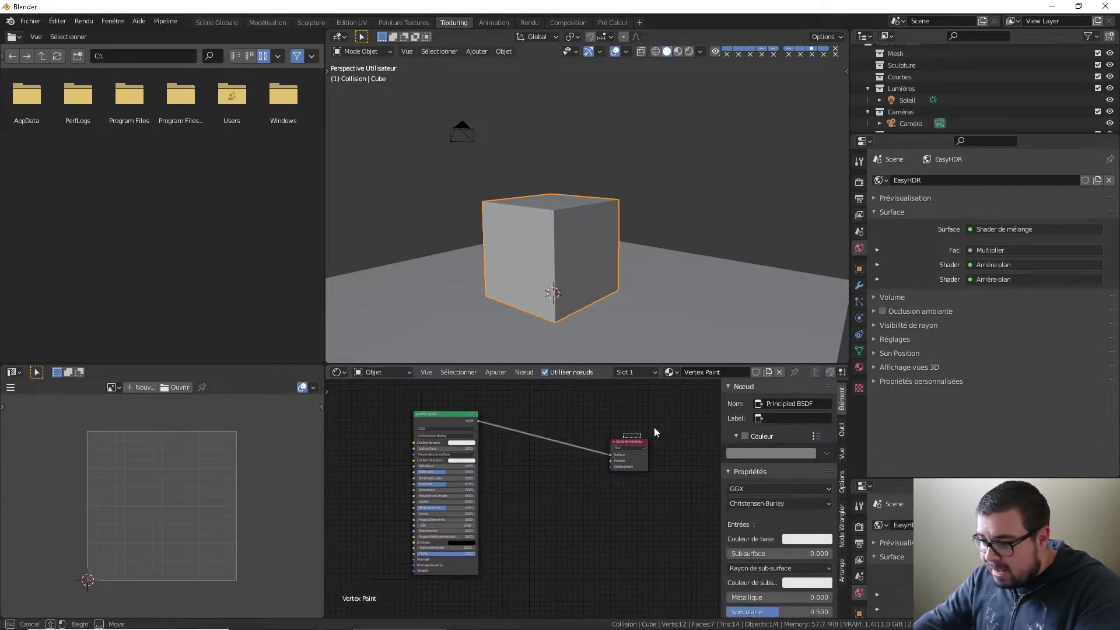
{"action": "mouse_move", "coordinate": [628, 443]}
{"action": "left_mouse_down"}
{"action": "mouse_move", "coordinate": [649, 422]}
{"action": "mouse_move", "coordinate": [630, 441]}
{"action": "left_mouse_up"}
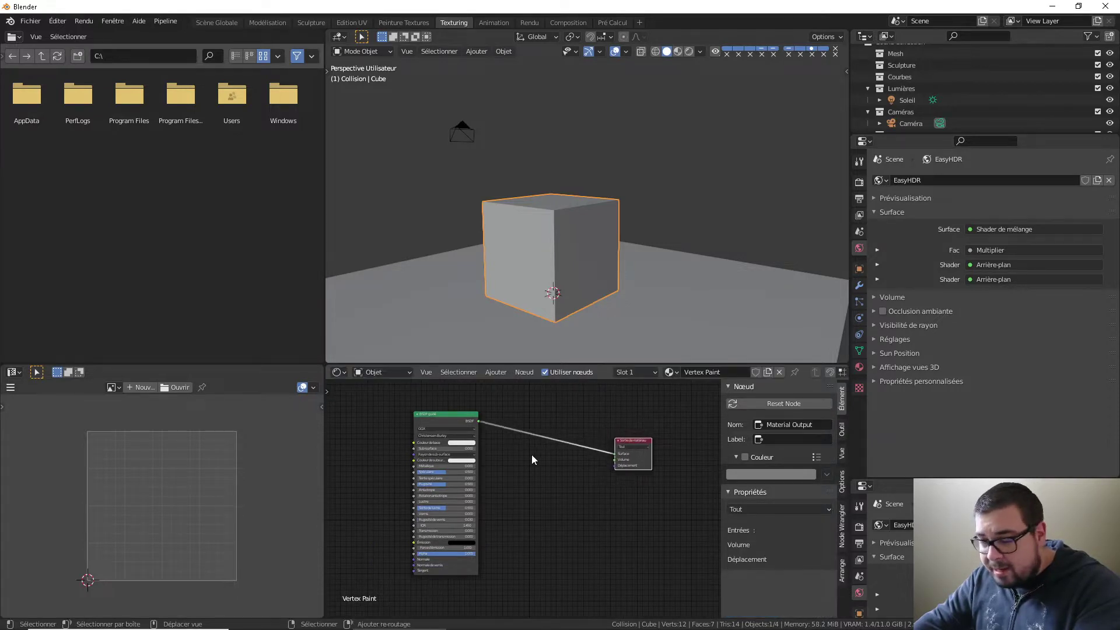
{"action": "middle_click_drag", "start_coordinate": [528, 452], "coordinate": [634, 461]}
{"action": "scroll", "coordinate": [552, 421], "scroll_direction": "down", "scroll_amount": 5}
{"action": "left_click_drag", "start_coordinate": [540, 446], "coordinate": [491, 398]}
{"action": "middle_click_drag", "start_coordinate": [422, 404], "coordinate": [478, 432]}
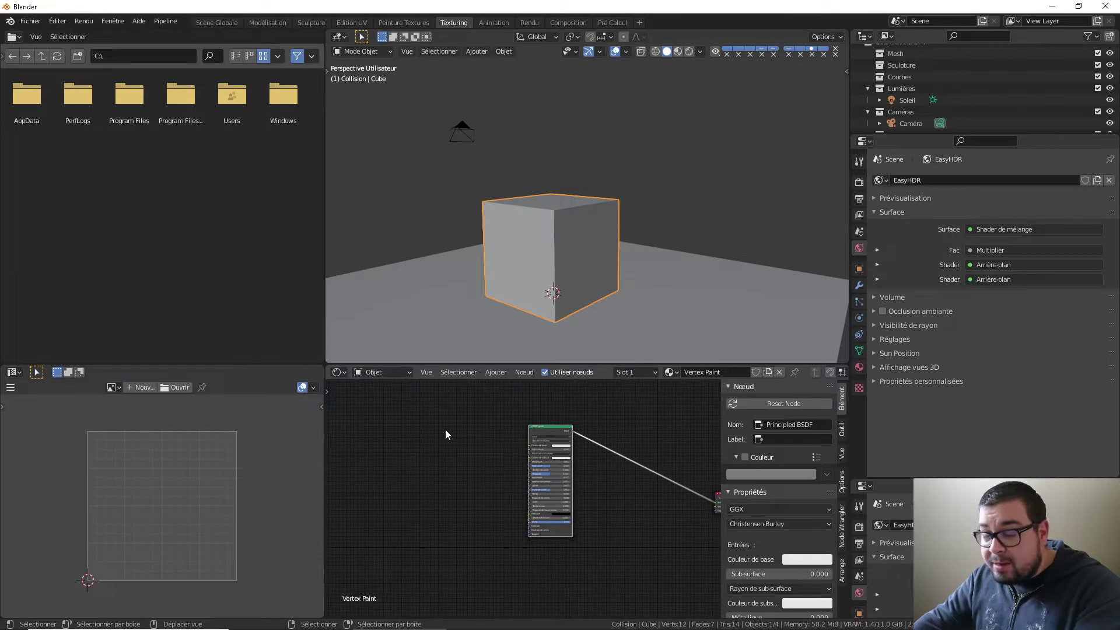
Step: Show the drive list in the file browser and search the HDD (F:) and M2 Soft (E:) drives for the texture library
{"action": "left_click", "coordinate": [8, 57]}
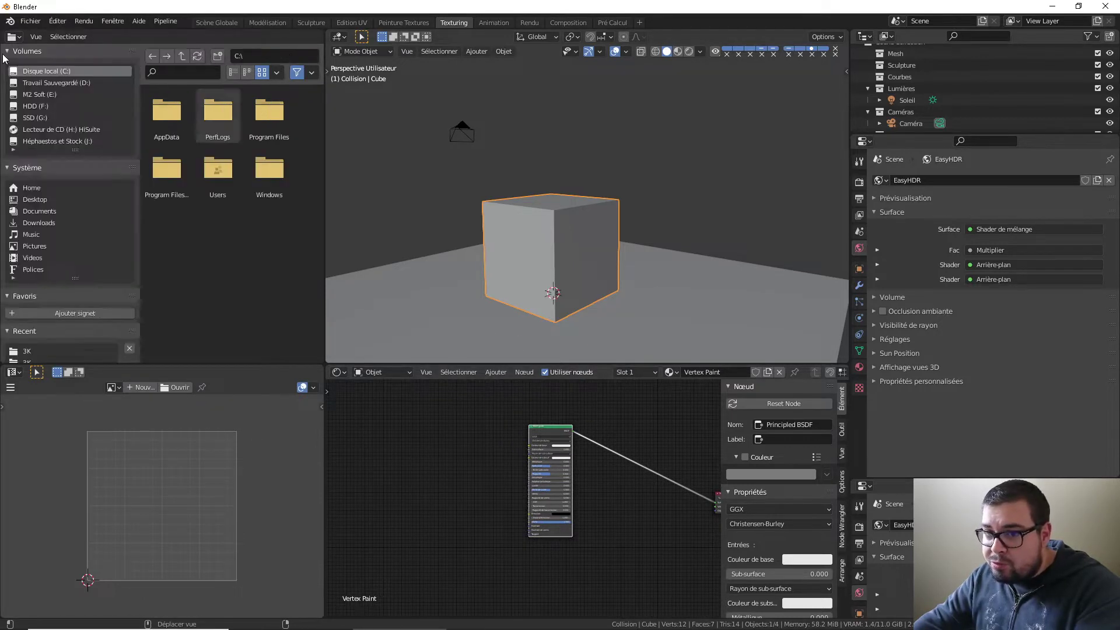
{"action": "left_click", "coordinate": [42, 105]}
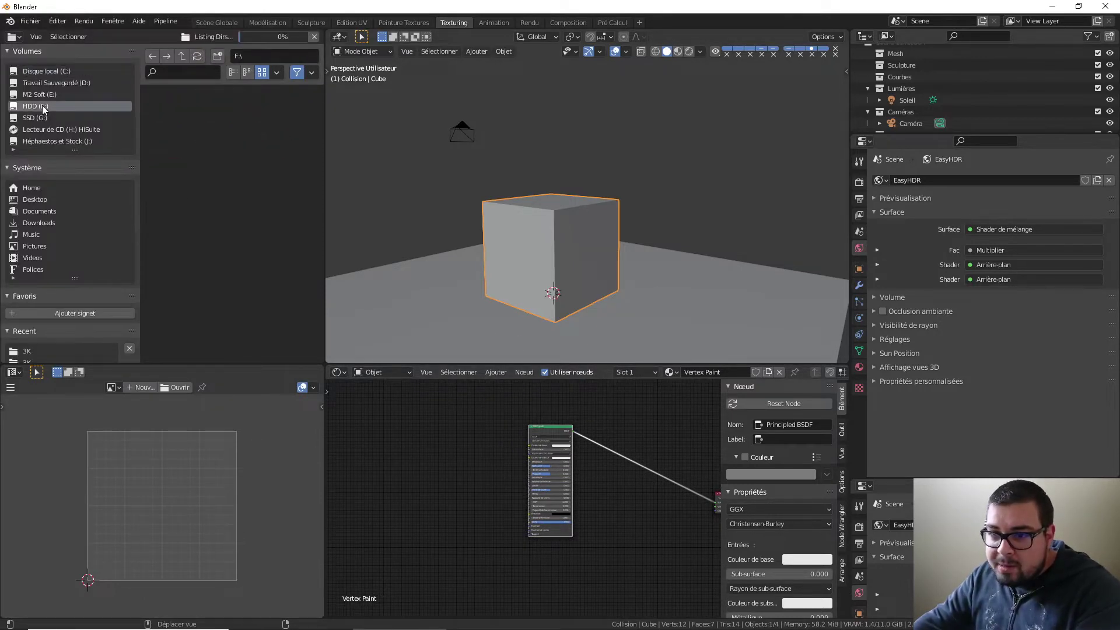
{"action": "left_click", "coordinate": [44, 93]}
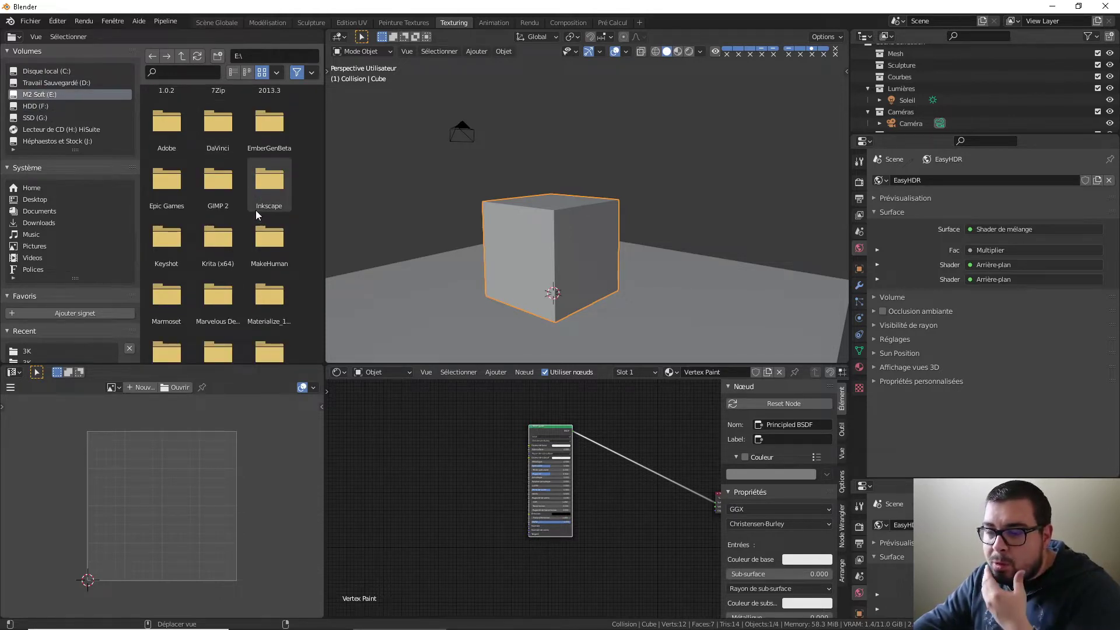
{"action": "scroll", "coordinate": [257, 210], "scroll_direction": "down", "scroll_amount": 4}
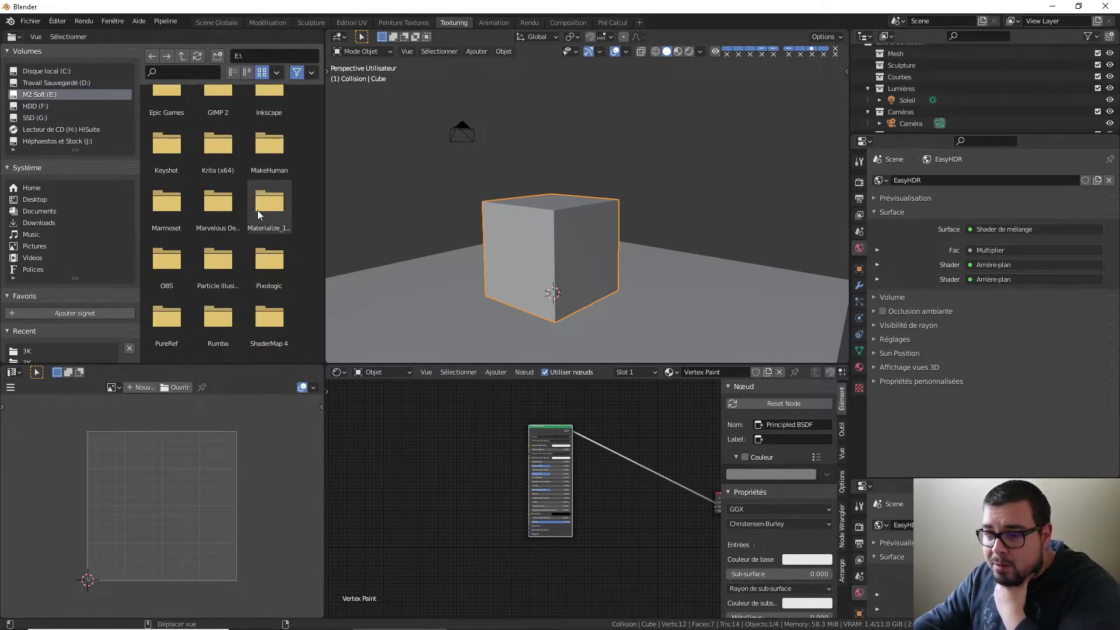
{"action": "scroll", "coordinate": [251, 233], "scroll_direction": "down", "scroll_amount": 5}
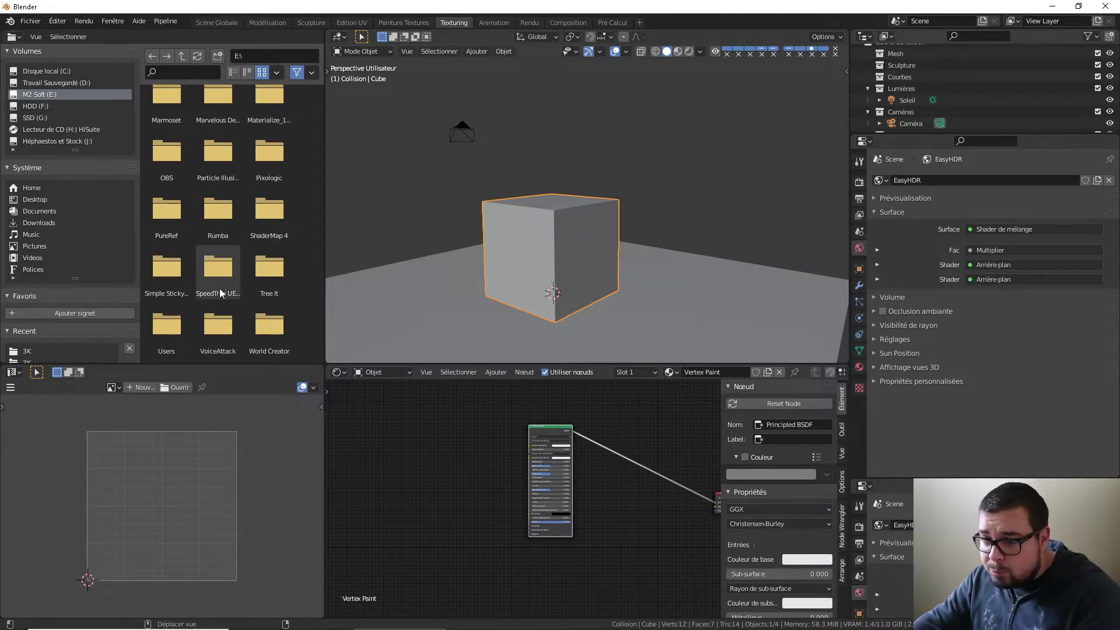
{"action": "scroll", "coordinate": [241, 292], "scroll_direction": "up", "scroll_amount": 2}
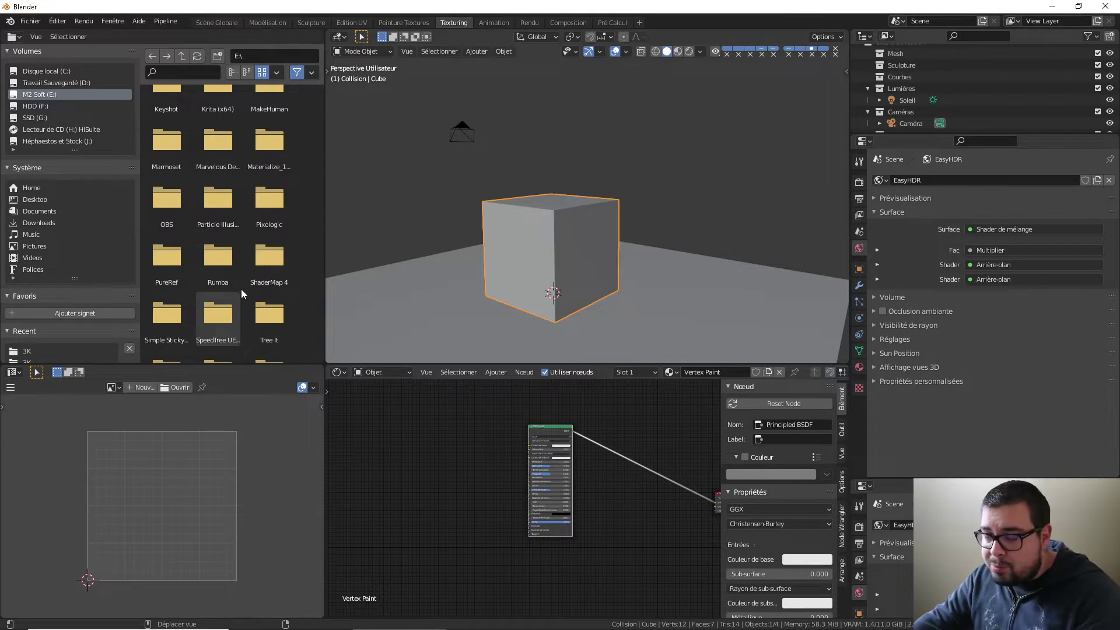
{"action": "scroll", "coordinate": [241, 289], "scroll_direction": "down", "scroll_amount": 1}
{"action": "scroll", "coordinate": [260, 305], "scroll_direction": "down", "scroll_amount": 1}
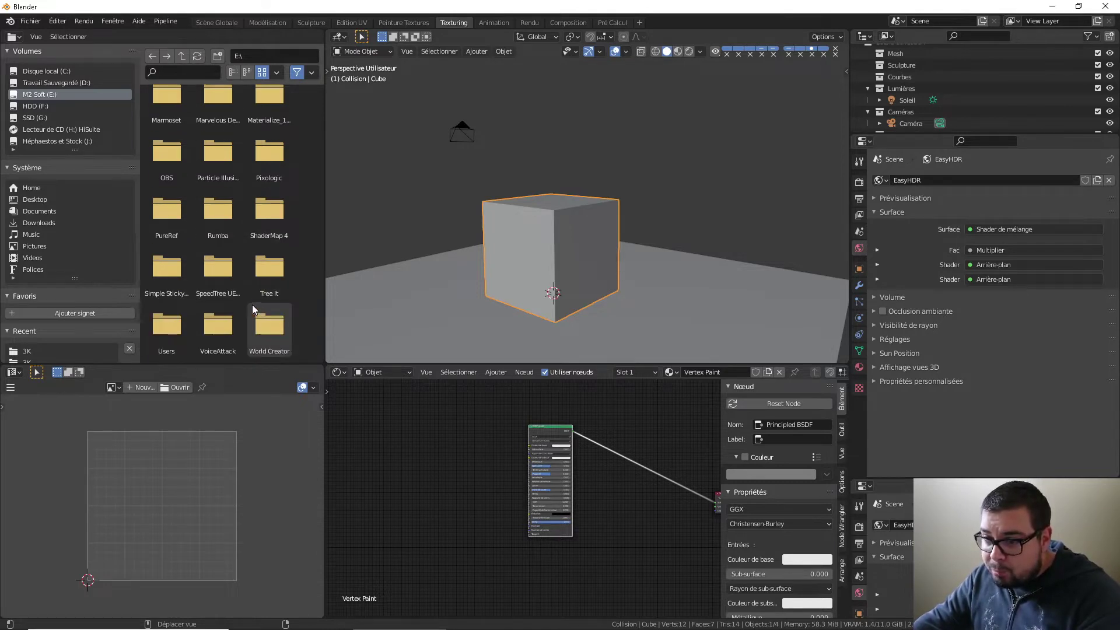
Step: Open the Stock Global\Textures folder on drive D: and look through its texture categories
{"action": "left_click", "coordinate": [58, 83]}
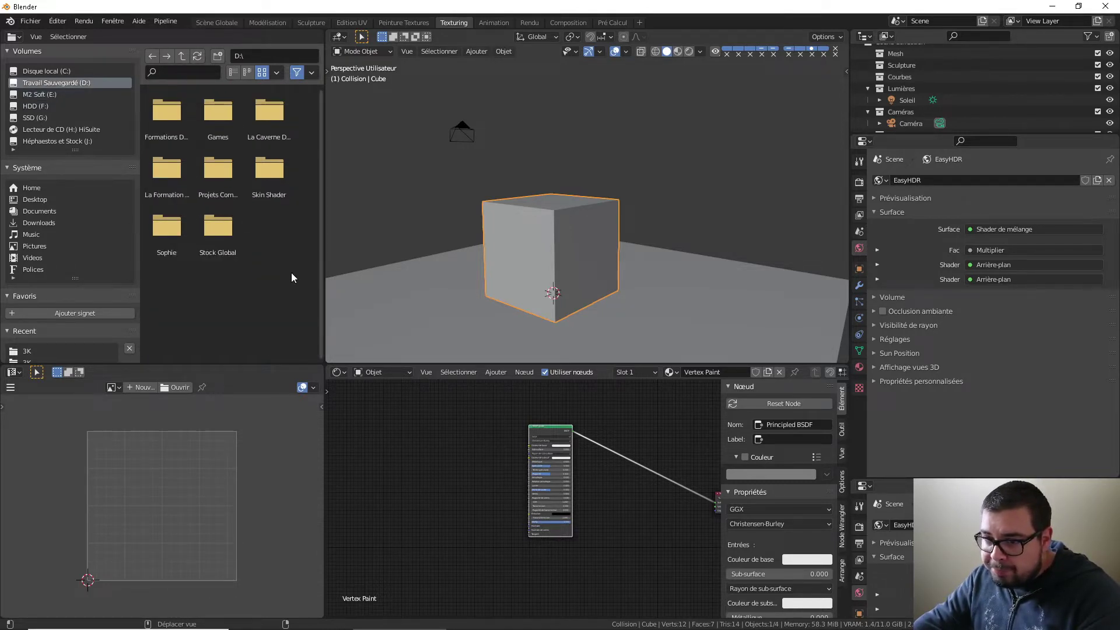
{"action": "double_click", "coordinate": [217, 230]}
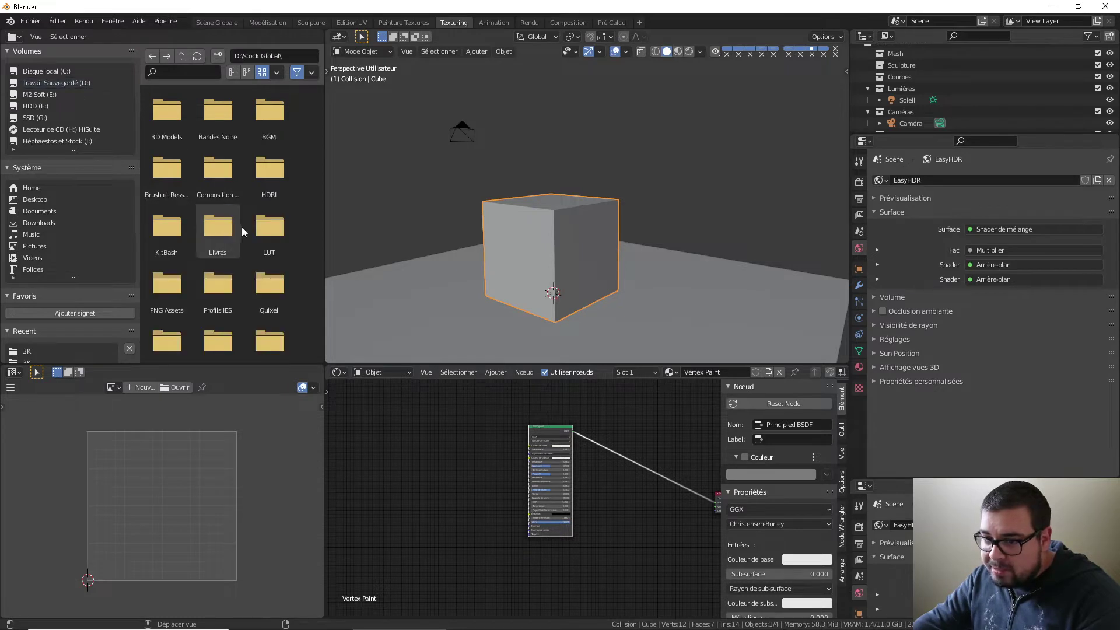
{"action": "scroll", "coordinate": [217, 277], "scroll_direction": "down", "scroll_amount": 5}
{"action": "scroll", "coordinate": [218, 282], "scroll_direction": "up", "scroll_amount": 1}
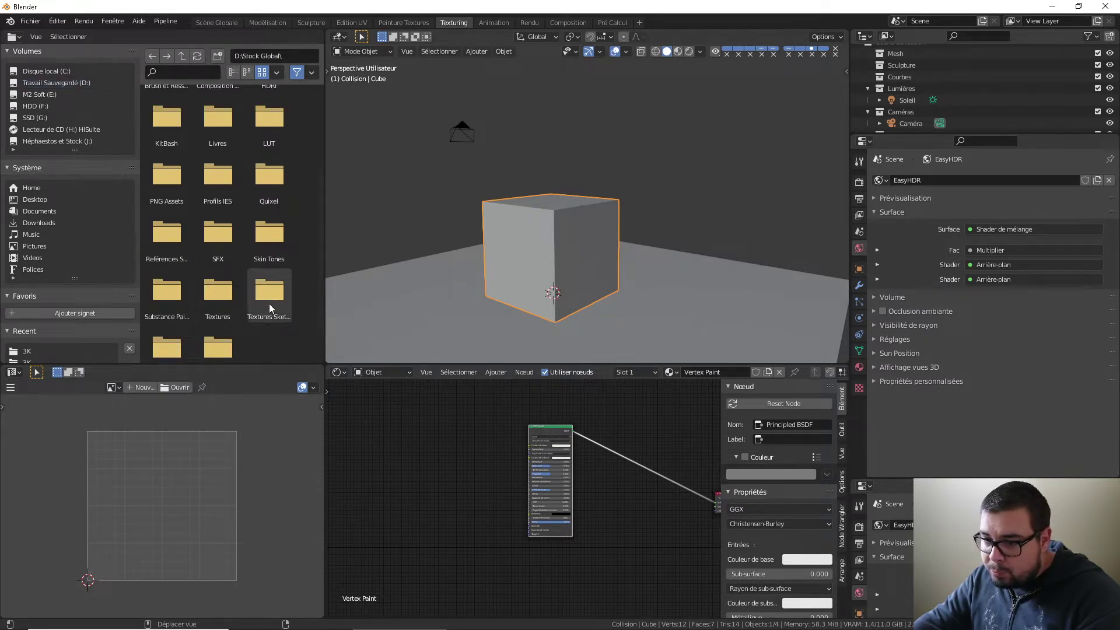
{"action": "double_click", "coordinate": [218, 288]}
{"action": "scroll", "coordinate": [227, 321], "scroll_direction": "down", "scroll_amount": 4}
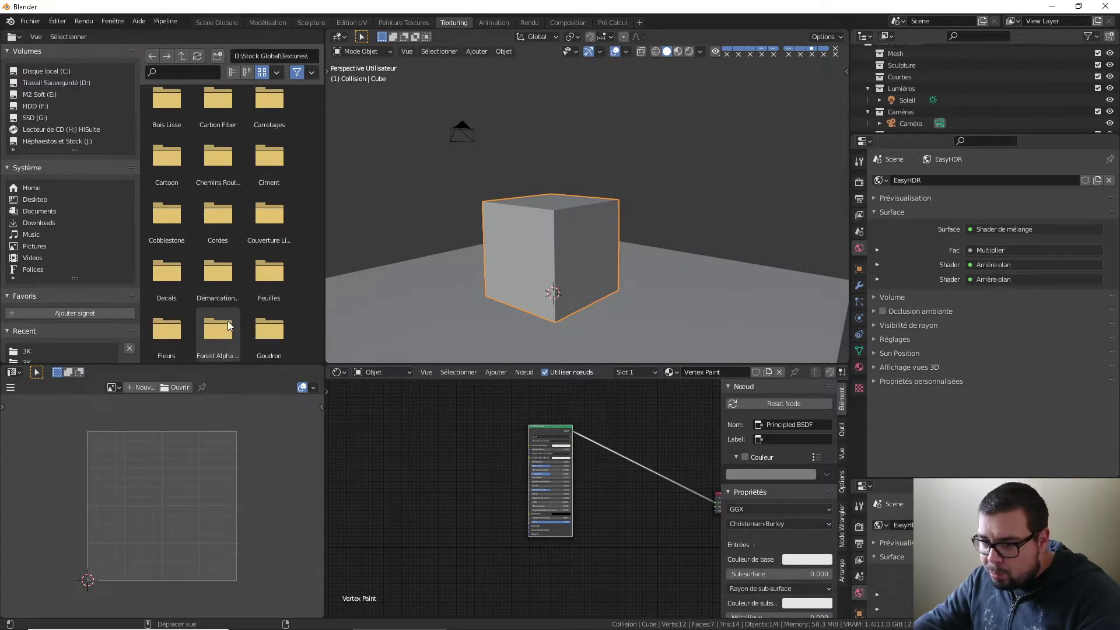
{"action": "scroll", "coordinate": [225, 322], "scroll_direction": "down", "scroll_amount": 7}
{"action": "scroll", "coordinate": [228, 319], "scroll_direction": "up", "scroll_amount": 11}
{"action": "scroll", "coordinate": [229, 322], "scroll_direction": "up", "scroll_amount": 2}
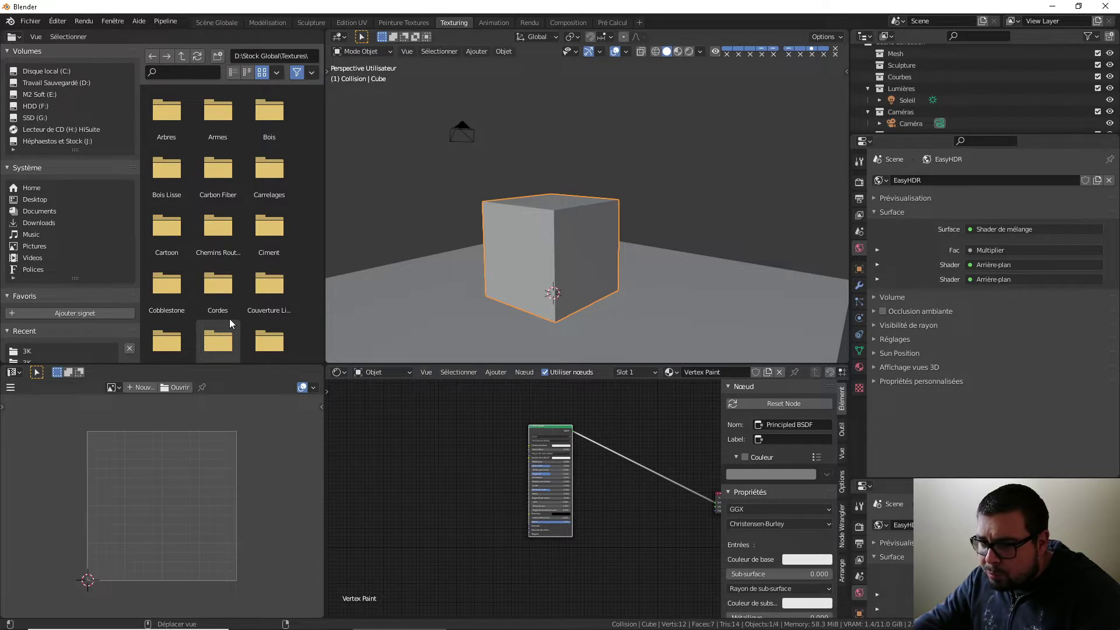
{"action": "scroll", "coordinate": [229, 319], "scroll_direction": "down", "scroll_amount": 12}
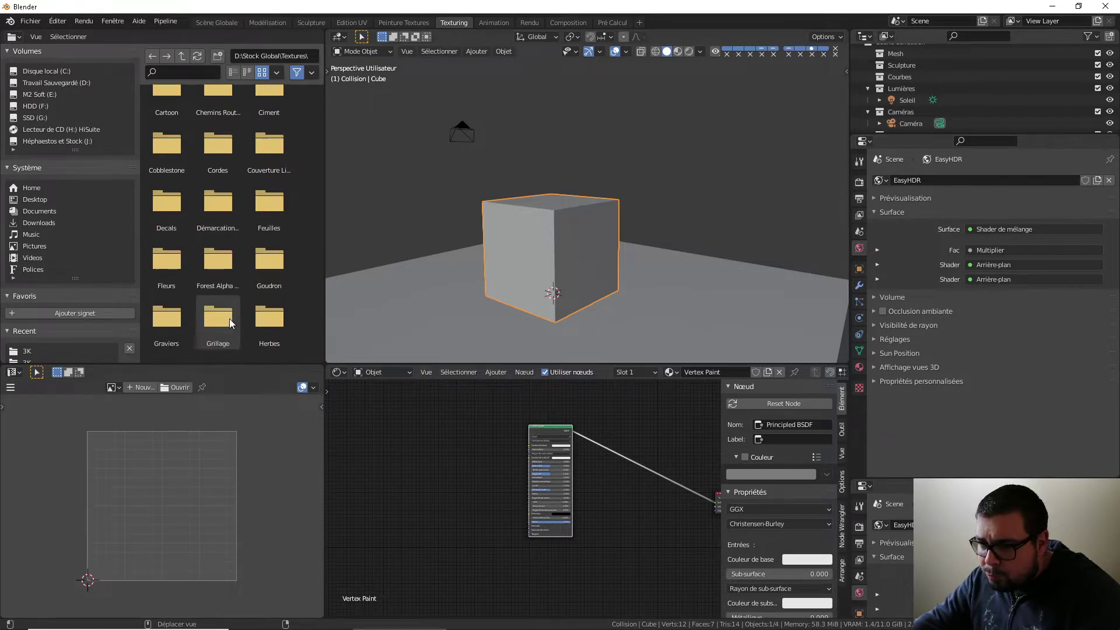
{"action": "scroll", "coordinate": [230, 318], "scroll_direction": "down", "scroll_amount": 4}
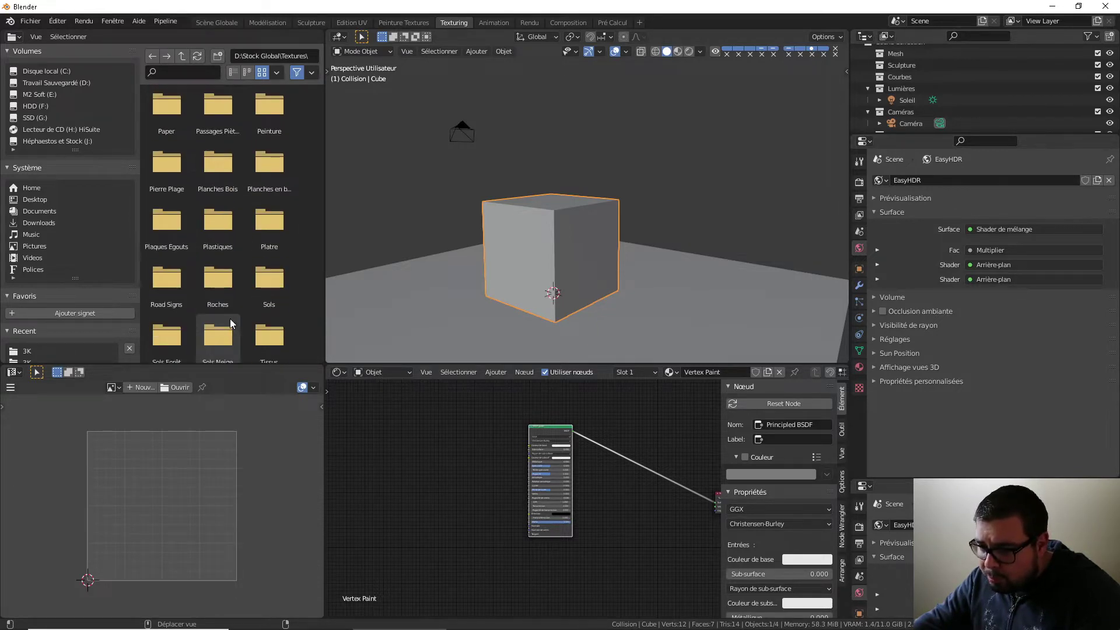
Step: Open Roches, CliffJagged001, REGULAR and 3K, and place the first brown rock colour image in the Vertex Paint node graph beside the Principled BSDF
{"action": "left_click", "coordinate": [220, 249]}
{"action": "double_click", "coordinate": [220, 248]}
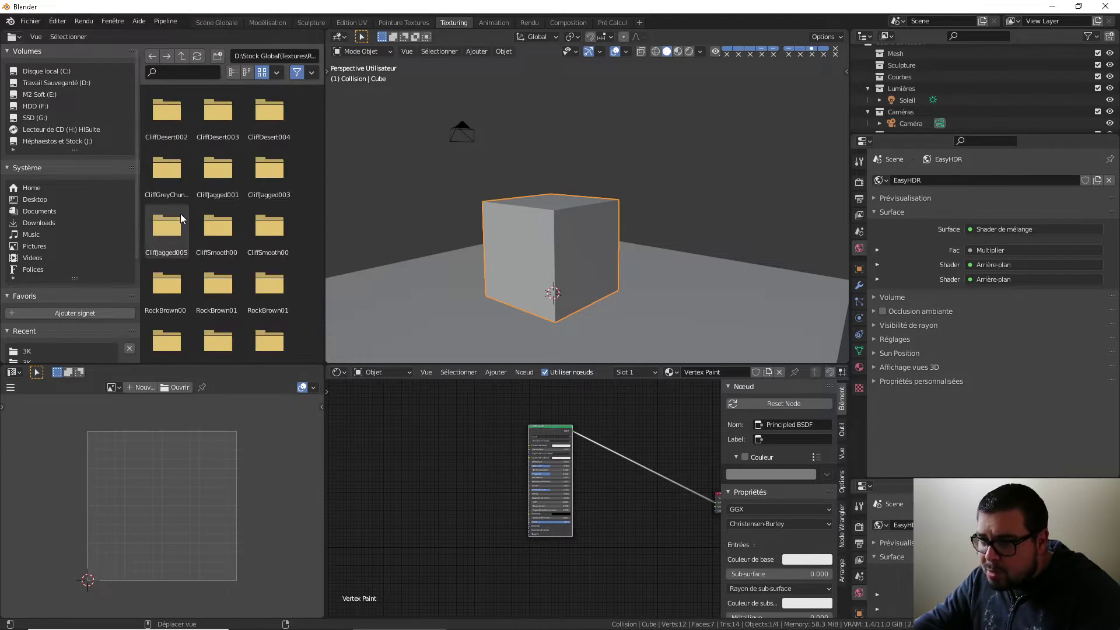
{"action": "double_click", "coordinate": [234, 167]}
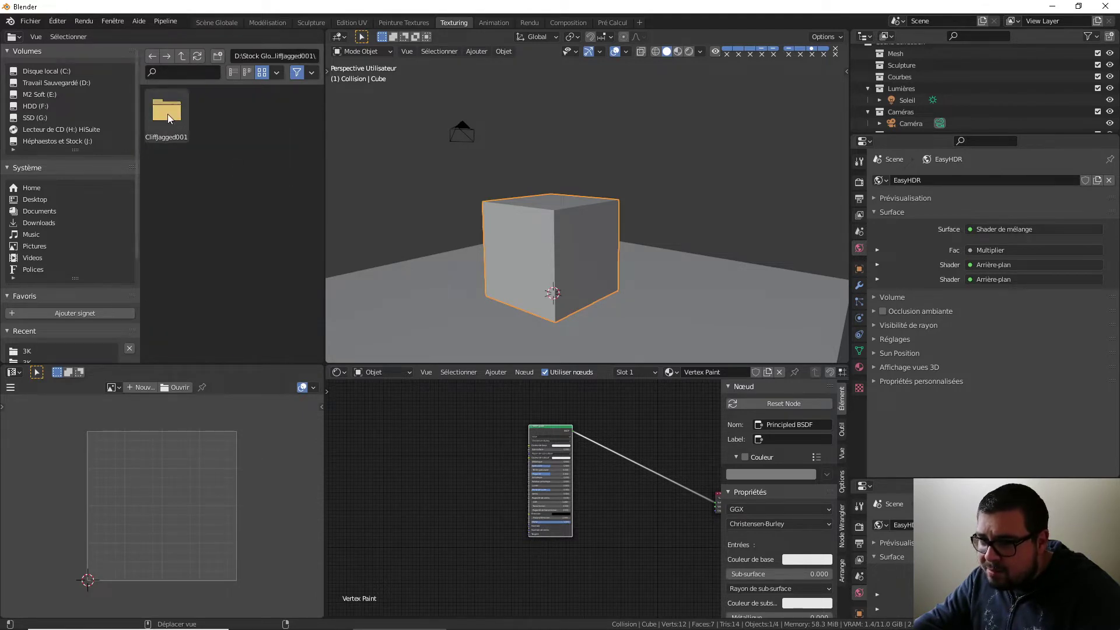
{"action": "double_click", "coordinate": [222, 124]}
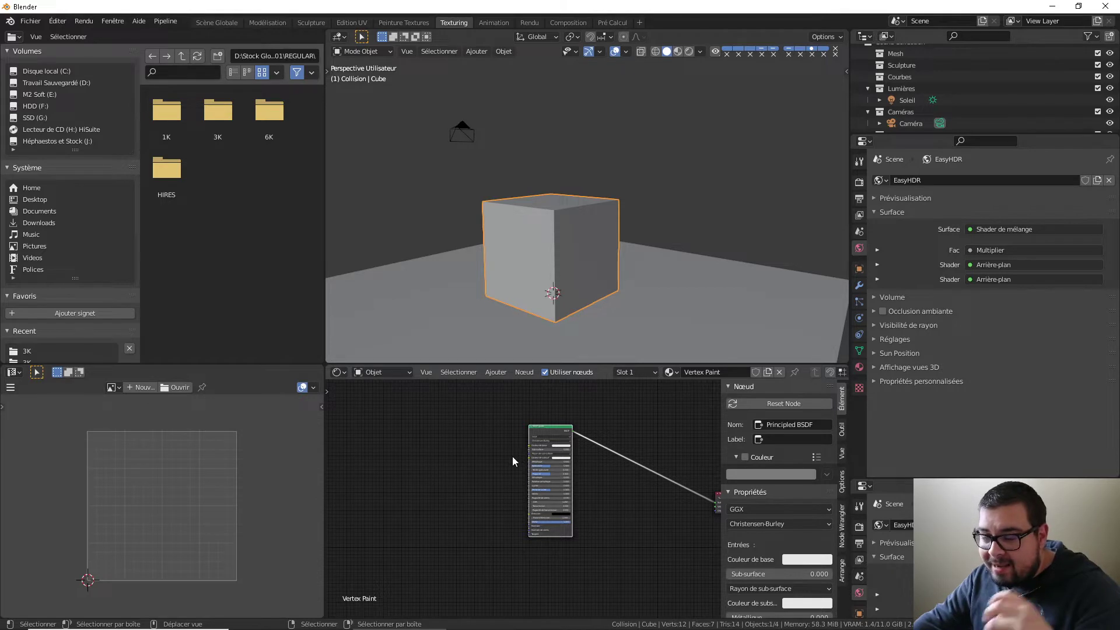
{"action": "double_click", "coordinate": [217, 111]}
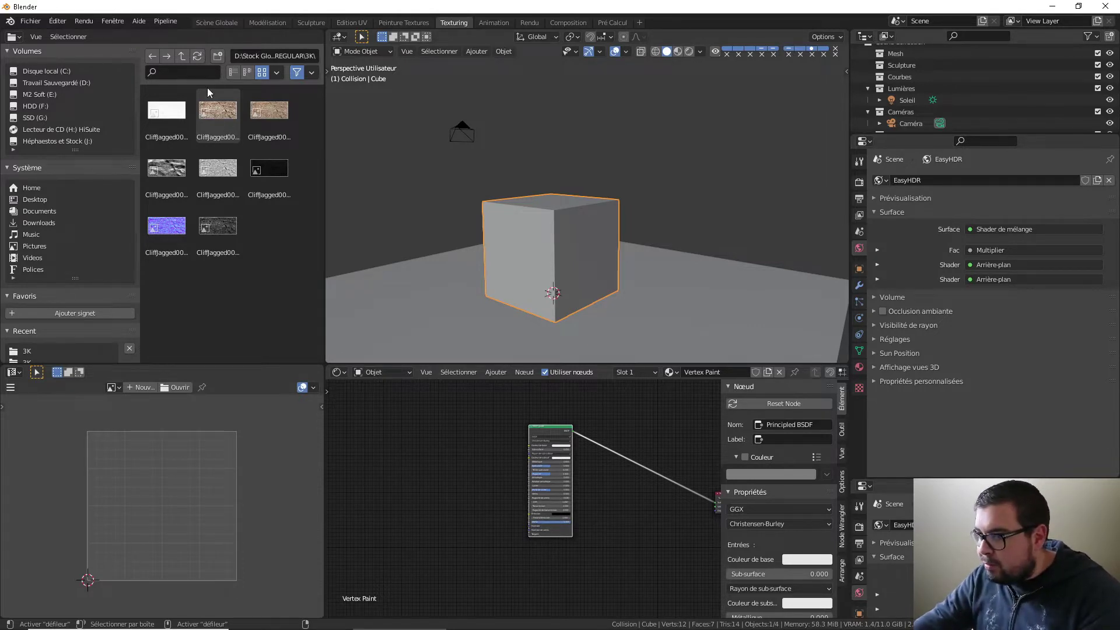
{"action": "left_click_drag", "start_coordinate": [222, 120], "coordinate": [391, 449]}
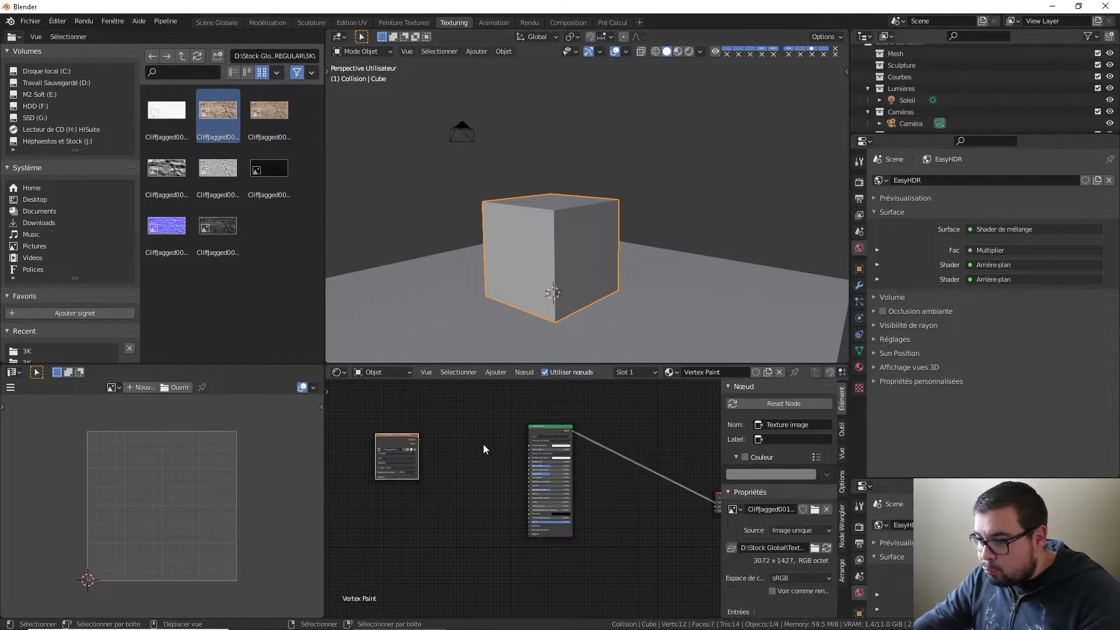
Step: Connect the brown rock image's colour output to the Principled BSDF's base colour and move the image node farther from the shader
{"action": "scroll", "coordinate": [420, 473], "scroll_direction": "up", "scroll_amount": 6}
{"action": "left_click_drag", "start_coordinate": [359, 407], "coordinate": [532, 414]}
{"action": "middle_click_drag", "start_coordinate": [458, 452], "coordinate": [558, 487]}
{"action": "scroll", "coordinate": [558, 487], "scroll_direction": "up", "scroll_amount": 1}
{"action": "left_click_drag", "start_coordinate": [421, 431], "coordinate": [396, 398]}
{"action": "middle_click_drag", "start_coordinate": [459, 438], "coordinate": [495, 447]}
{"action": "scroll", "coordinate": [494, 447], "scroll_direction": "up", "scroll_amount": 1}
{"action": "scroll", "coordinate": [408, 344], "scroll_direction": "up", "scroll_amount": 1}
Step: Place the white CliffJagged001_AO_3K.jpg image below the rock colour texture and set its colour space to Non-Color
{"action": "left_click_drag", "start_coordinate": [170, 109], "coordinate": [418, 527]}
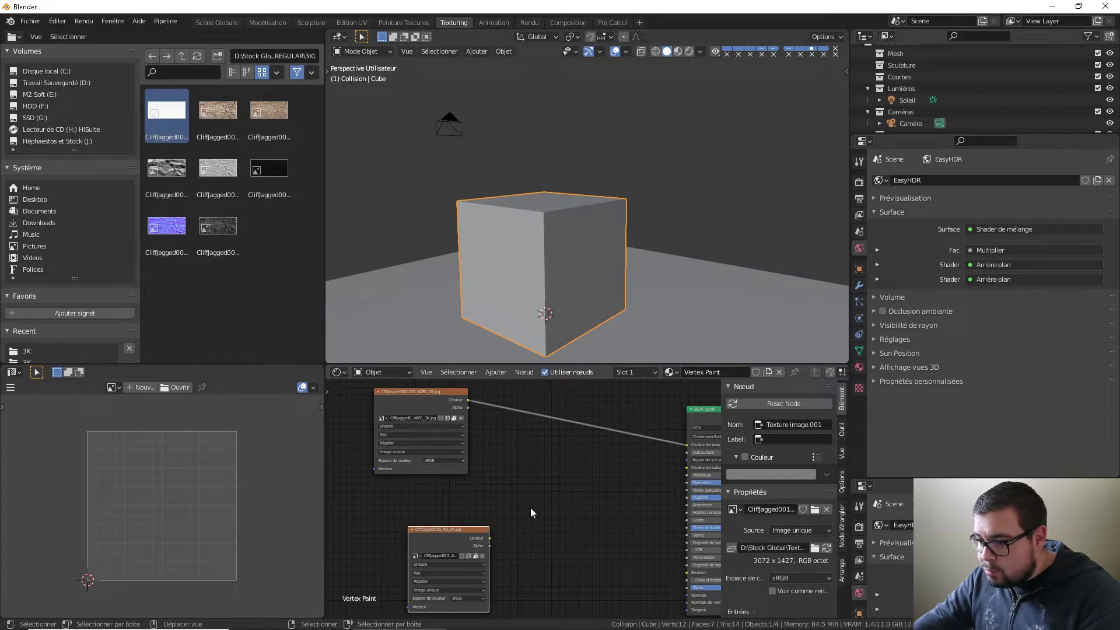
{"action": "middle_click_drag", "start_coordinate": [530, 512], "coordinate": [520, 460]}
{"action": "scroll", "coordinate": [520, 460], "scroll_direction": "down", "scroll_amount": 1}
{"action": "left_click_drag", "start_coordinate": [443, 488], "coordinate": [411, 442]}
{"action": "left_click", "coordinate": [440, 500]}
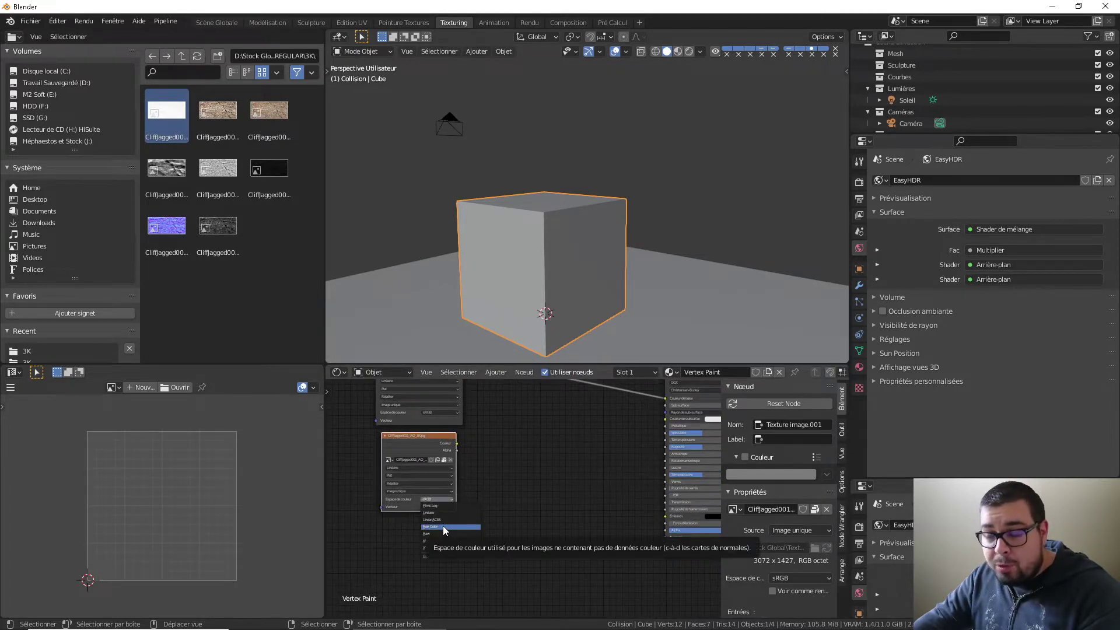
{"action": "left_click", "coordinate": [443, 526]}
{"action": "middle_click_drag", "start_coordinate": [497, 440], "coordinate": [472, 474]}
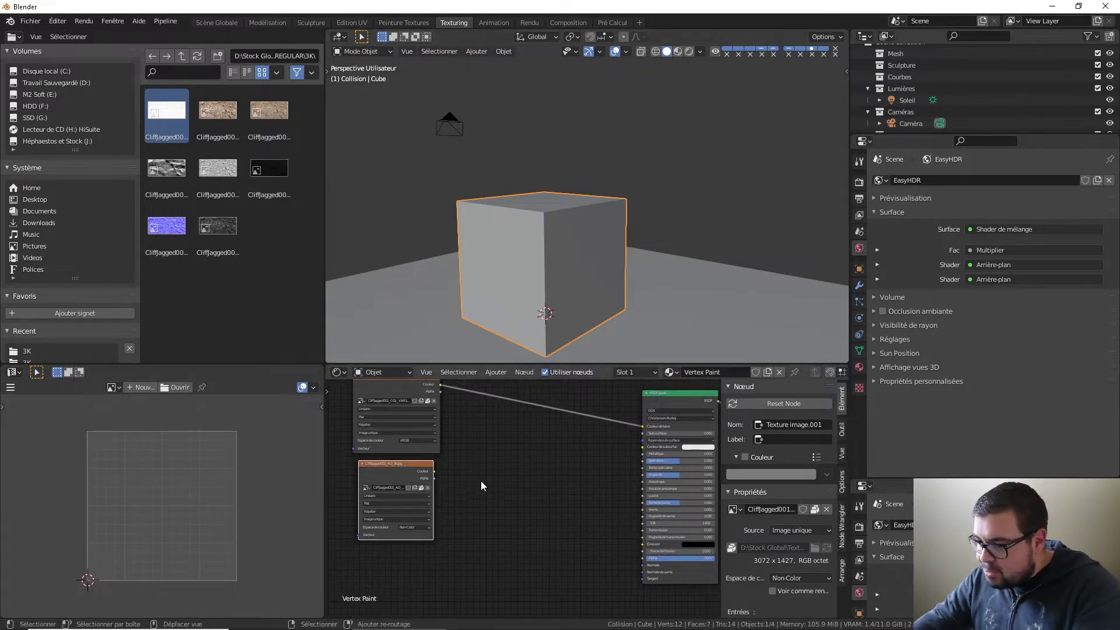
Step: Insert a Mix RGB node before the base colour, connect the ambient occlusion image to its second colour, and set it to Multiply
{"action": "key", "text": "shift+a"}
{"action": "mouse_move", "coordinate": [475, 554]}
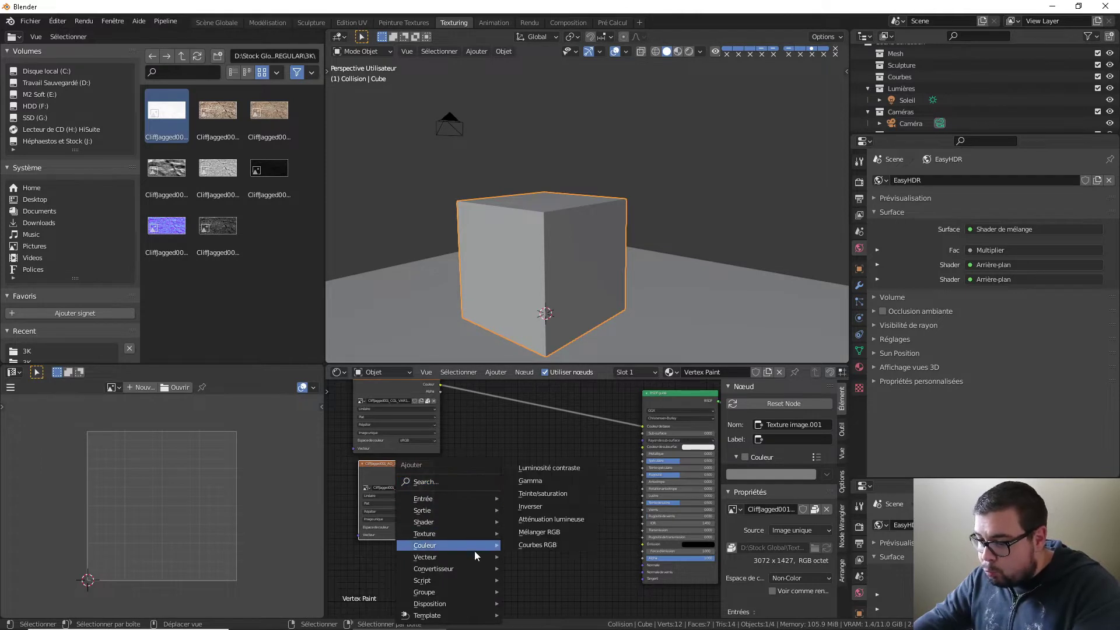
{"action": "left_click", "coordinate": [558, 533]}
{"action": "left_click", "coordinate": [524, 615]}
{"action": "middle_click_drag", "start_coordinate": [457, 482], "coordinate": [437, 540]}
{"action": "left_click_drag", "start_coordinate": [411, 530], "coordinate": [543, 471]}
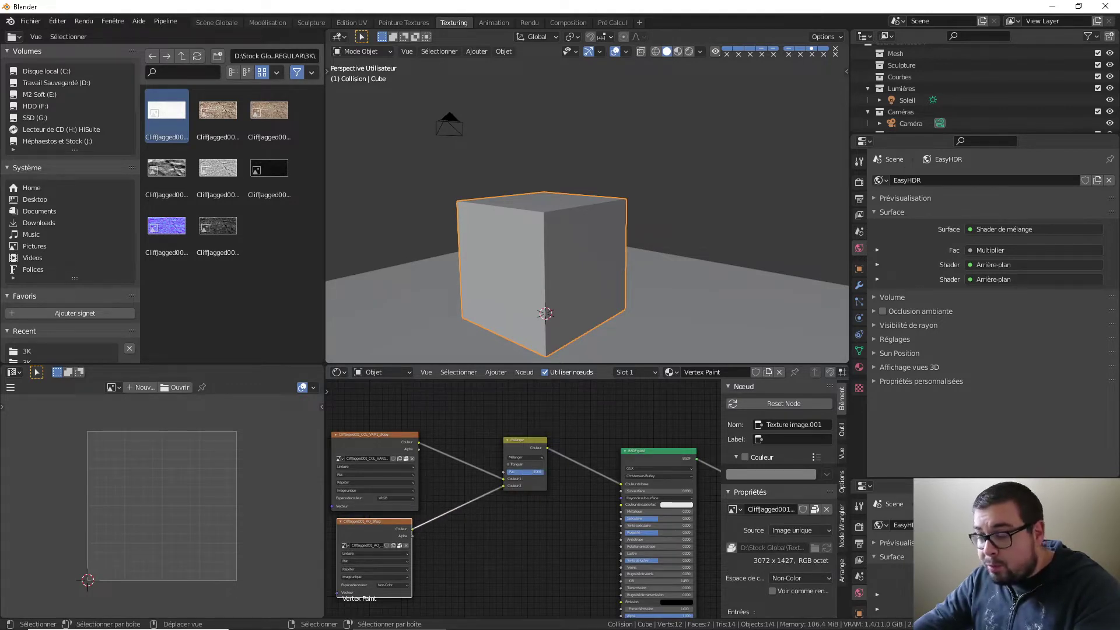
{"action": "left_click", "coordinate": [536, 457]}
{"action": "left_click", "coordinate": [523, 477]}
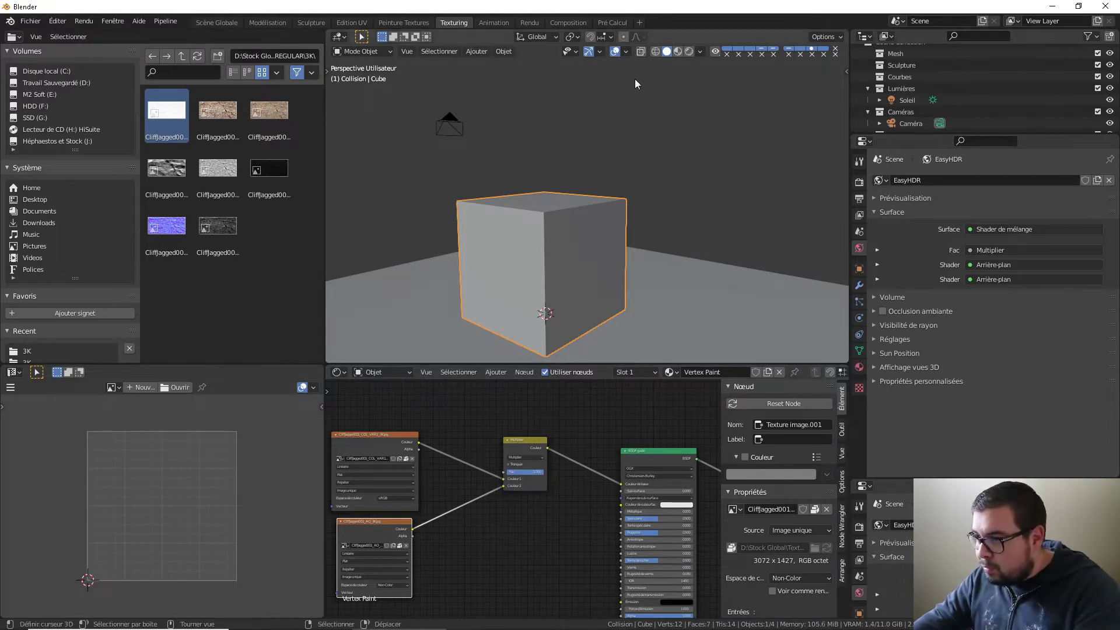
Step: Show the cube close up in Material Preview shading and lower the Multiply node's factor to 0
{"action": "left_click", "coordinate": [678, 52]}
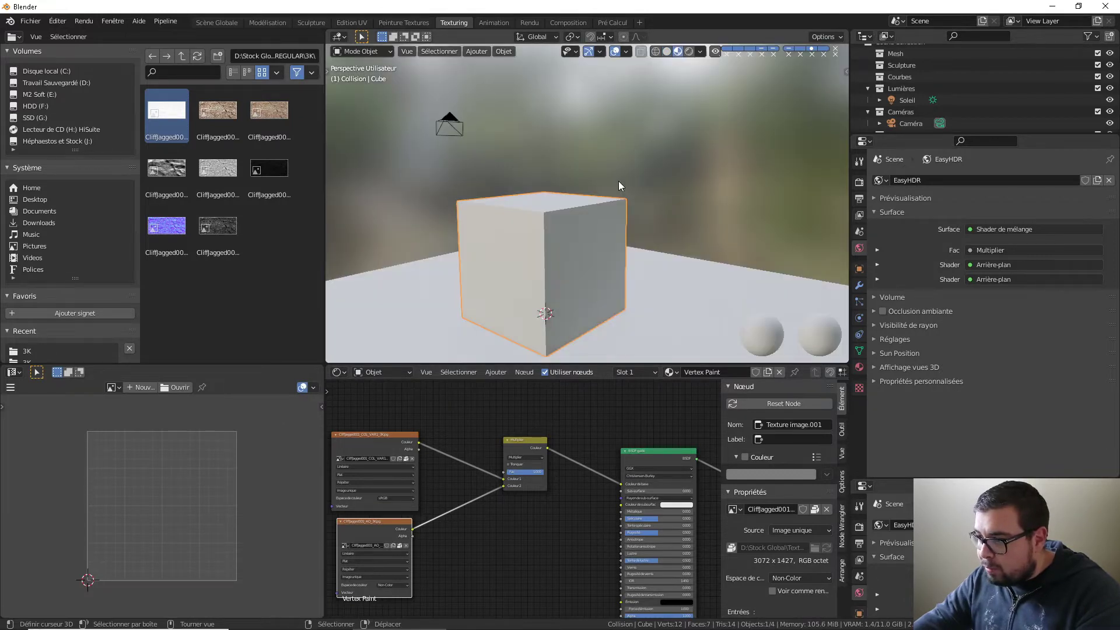
{"action": "middle_click_drag", "start_coordinate": [588, 284], "coordinate": [565, 303]}
{"action": "scroll", "coordinate": [523, 274], "scroll_direction": "up", "scroll_amount": 3}
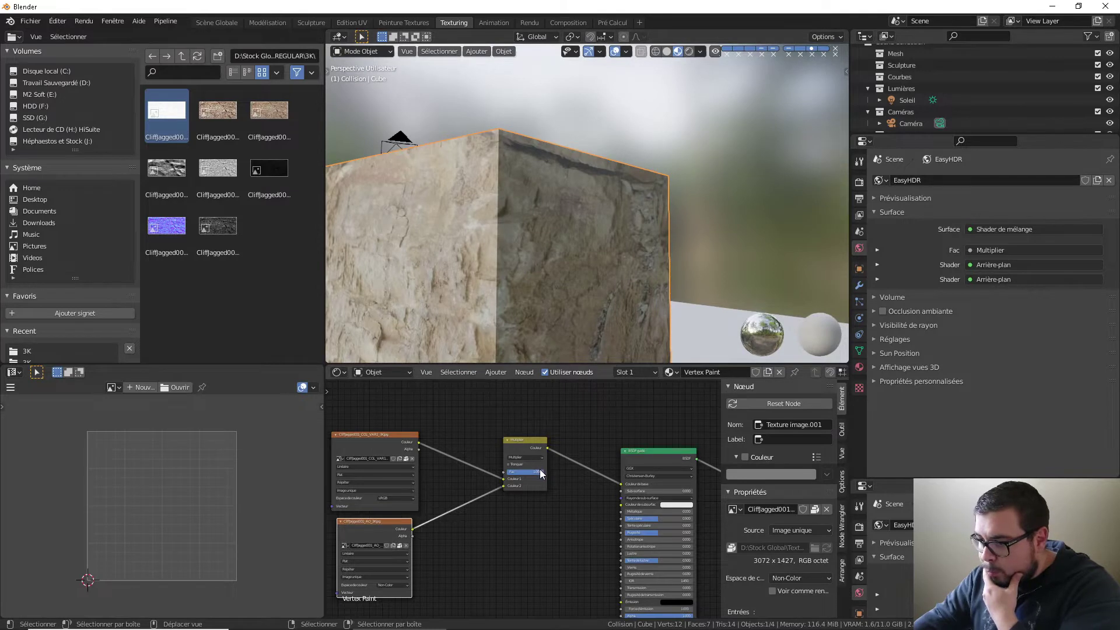
{"action": "left_click_drag", "start_coordinate": [537, 472], "coordinate": [500, 471]}
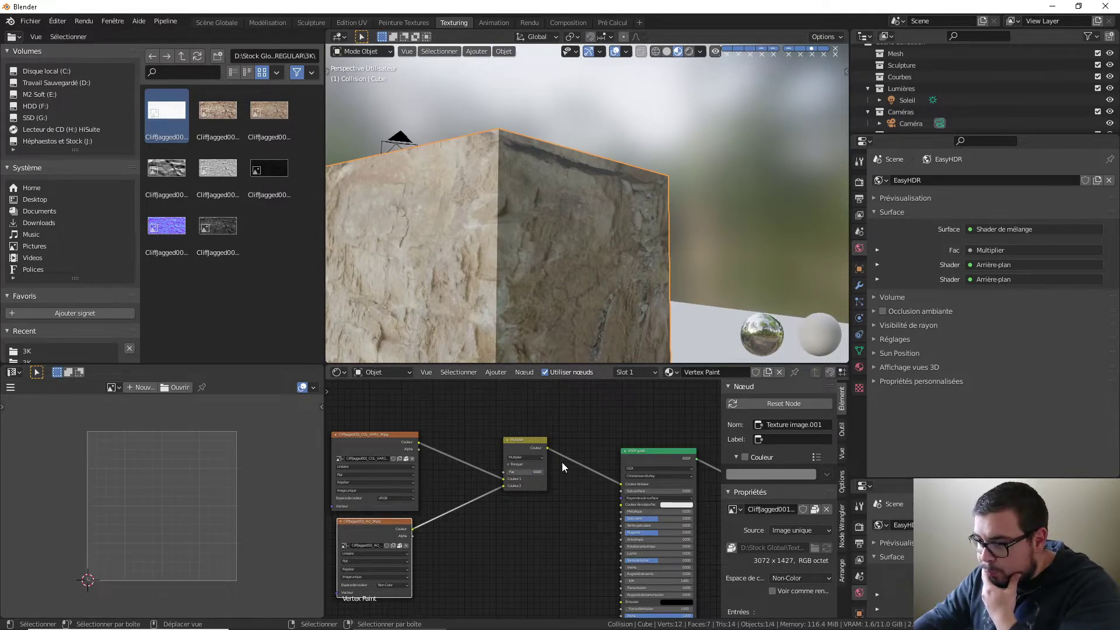
Step: Switch the viewport to Rendered shading and set the Multiply node's factor to full strength while checking the cube's rock surface
{"action": "left_click", "coordinate": [688, 51]}
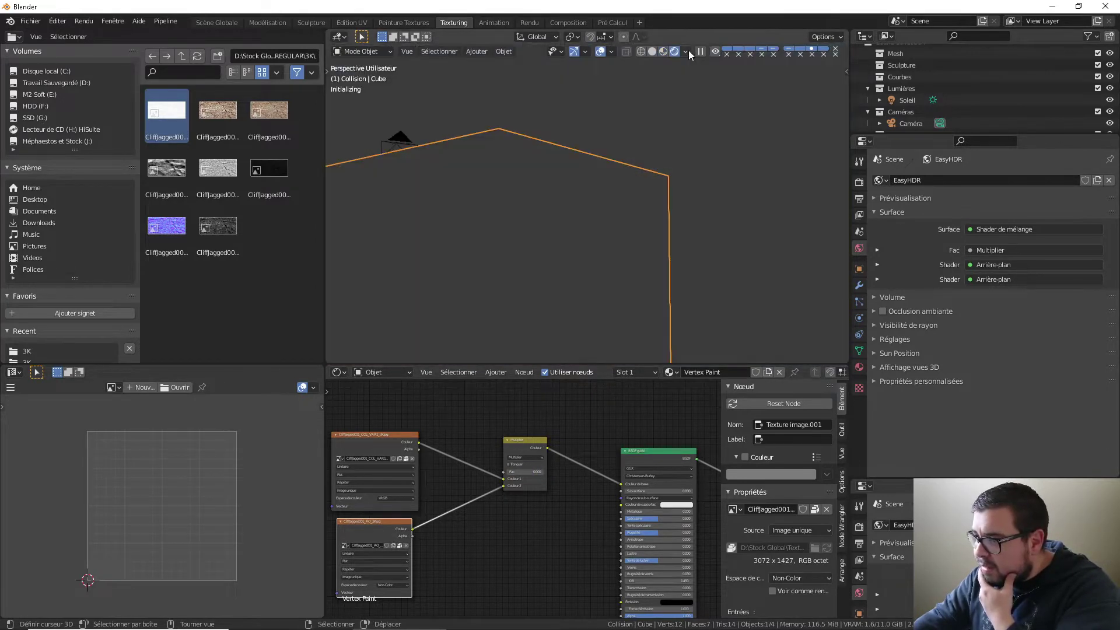
{"action": "scroll", "coordinate": [558, 230], "scroll_direction": "down", "scroll_amount": 1}
{"action": "middle_click_drag", "start_coordinate": [559, 232], "coordinate": [588, 243]}
{"action": "scroll", "coordinate": [590, 231], "scroll_direction": "up", "scroll_amount": 3}
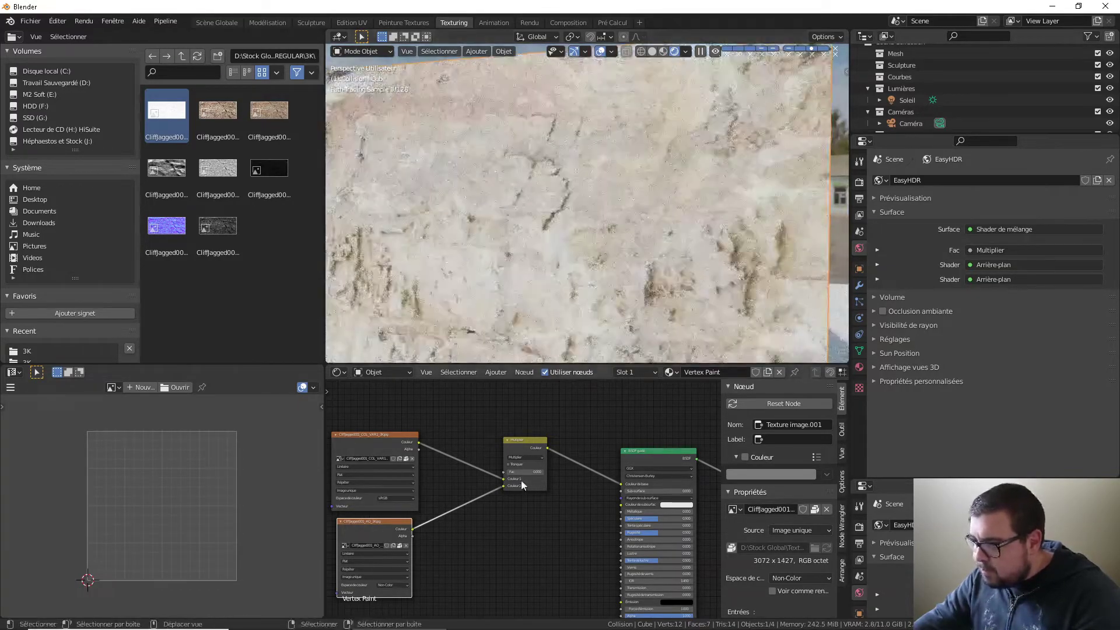
{"action": "left_click_drag", "start_coordinate": [516, 473], "coordinate": [545, 472]}
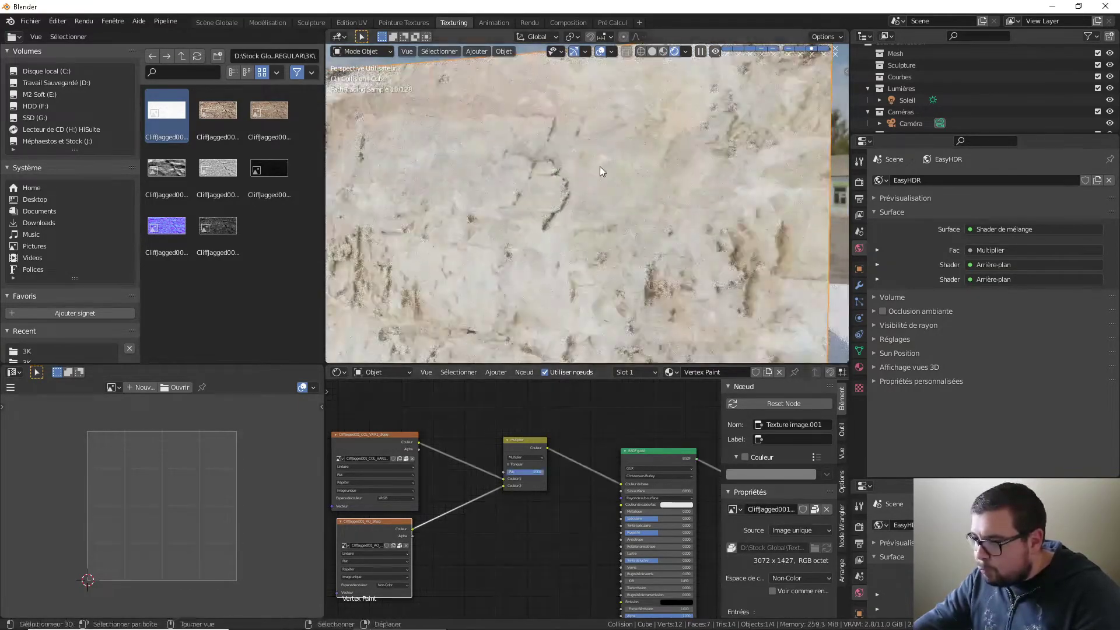
{"action": "scroll", "coordinate": [548, 222], "scroll_direction": "down", "scroll_amount": 4}
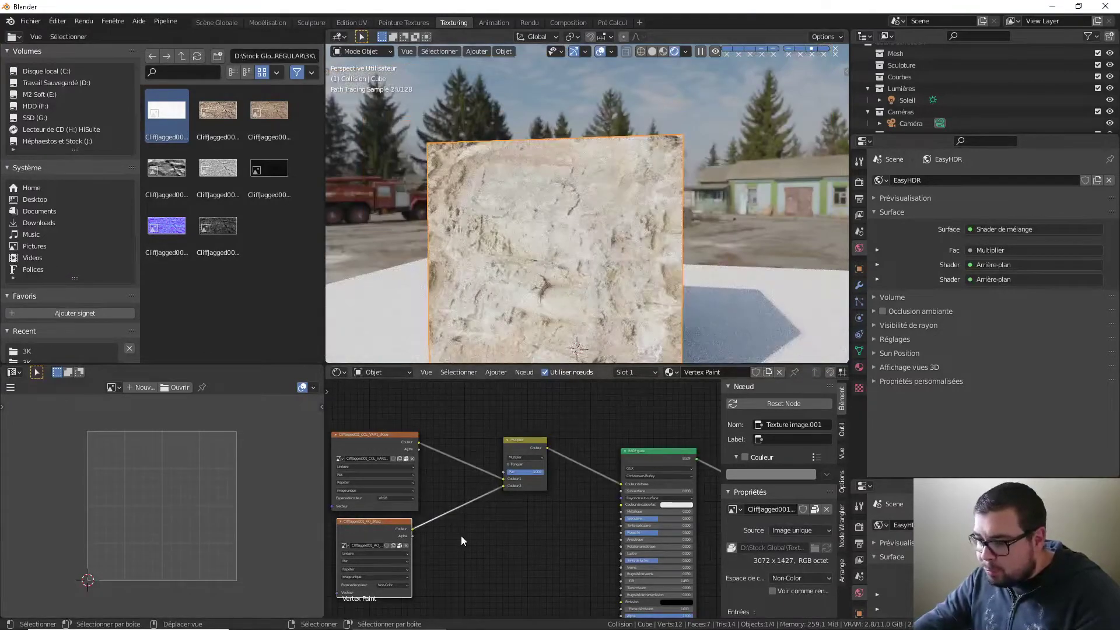
Step: Place the black-and-white displacement image below the ambient occlusion texture and set its colour space to Non-Color
{"action": "middle_click_drag", "start_coordinate": [535, 551], "coordinate": [554, 463]}
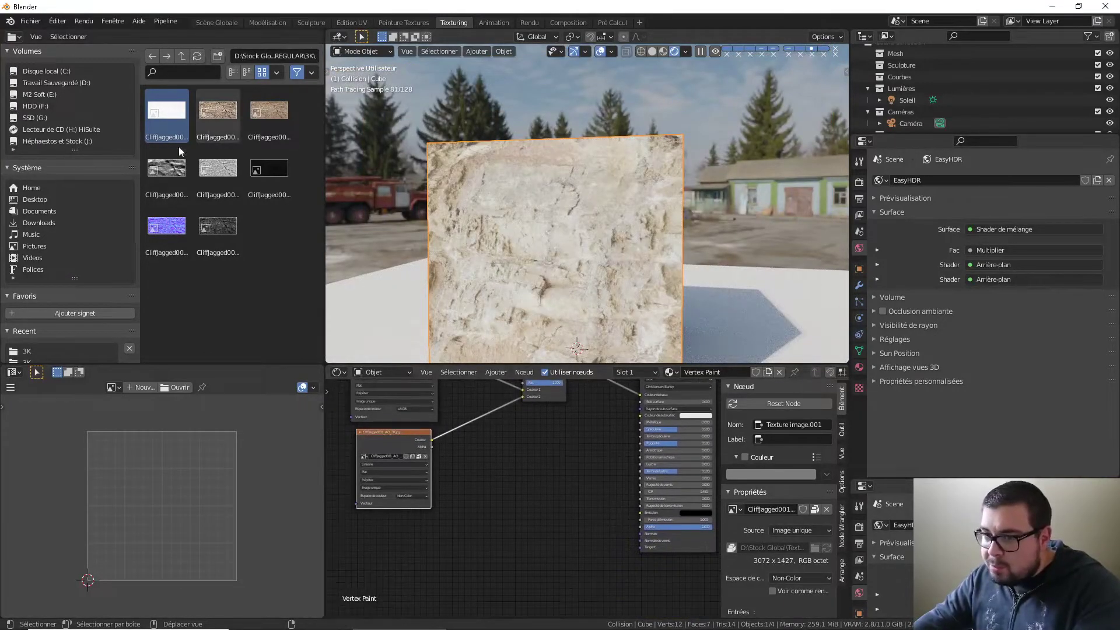
{"action": "left_click", "coordinate": [166, 168]}
{"action": "left_click_drag", "start_coordinate": [175, 168], "coordinate": [435, 471]}
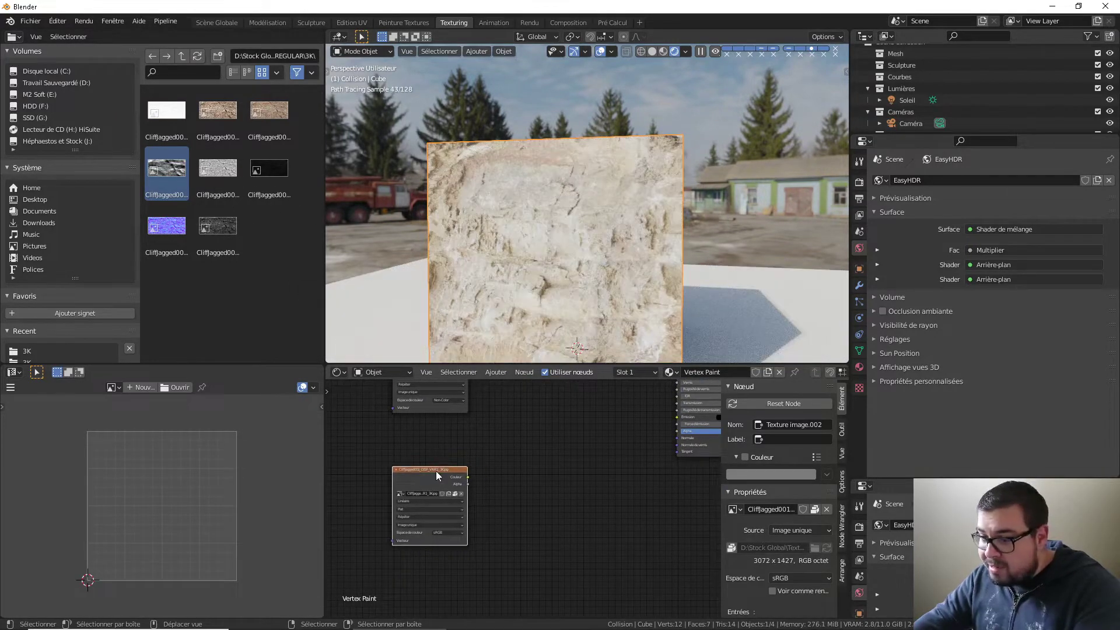
{"action": "left_click", "coordinate": [452, 532]}
{"action": "left_click", "coordinate": [450, 560]}
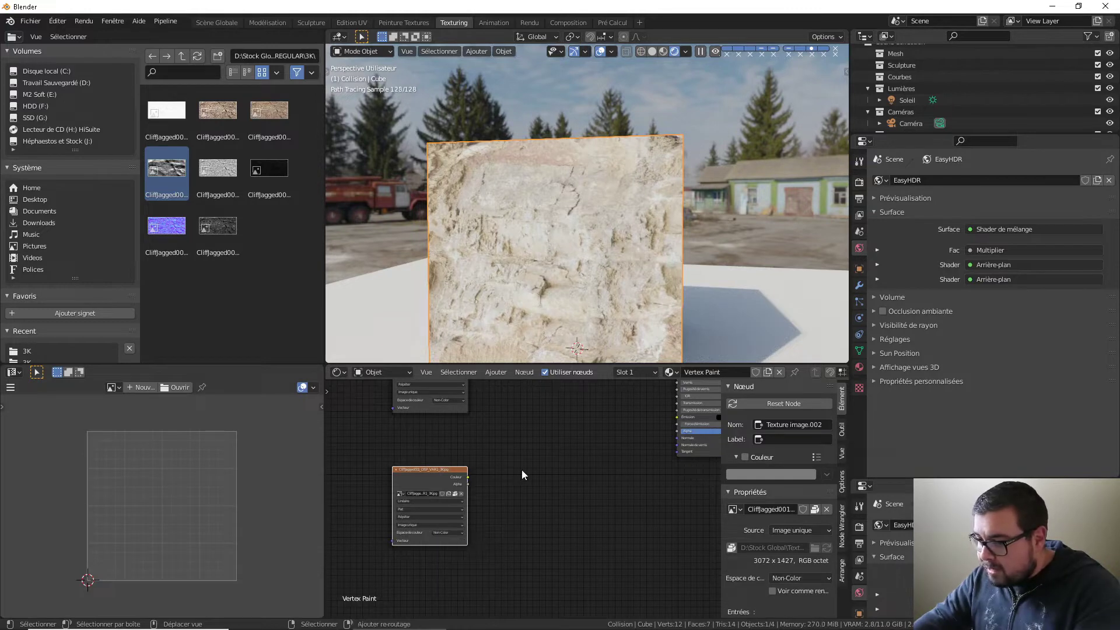
Step: Add a Bump node, feed the displacement image into its height, and connect its normal output to the Principled BSDF's normal input
{"action": "key", "text": "shift+a"}
{"action": "mouse_move", "coordinate": [482, 482]}
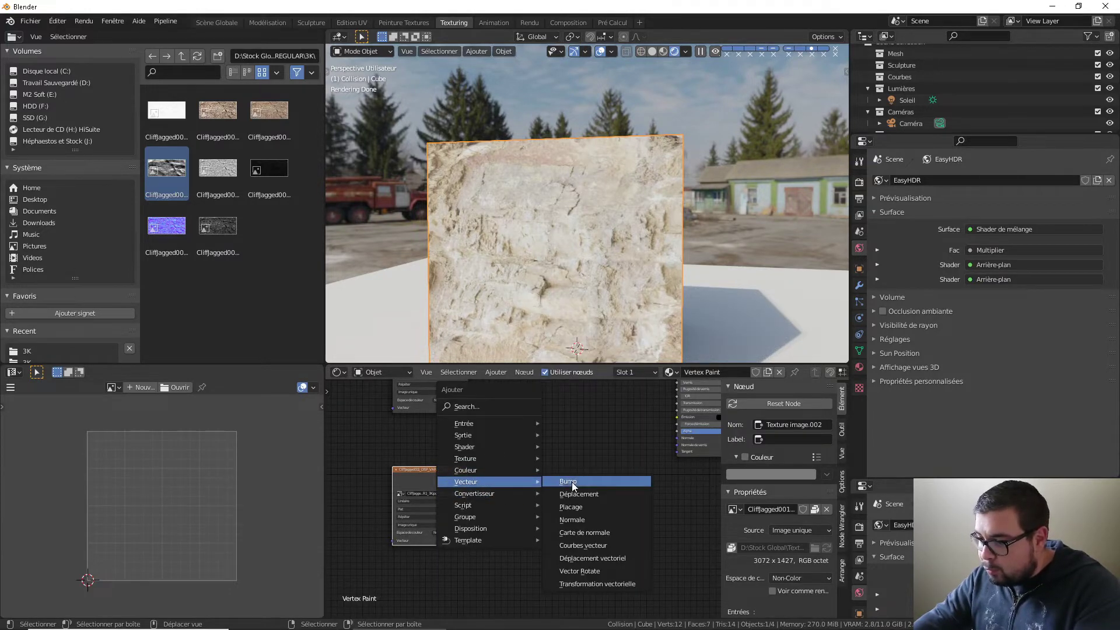
{"action": "left_click", "coordinate": [567, 481]}
{"action": "left_click", "coordinate": [551, 429]}
{"action": "left_click_drag", "start_coordinate": [467, 477], "coordinate": [550, 470]}
{"action": "middle_click_drag", "start_coordinate": [602, 436], "coordinate": [569, 453]}
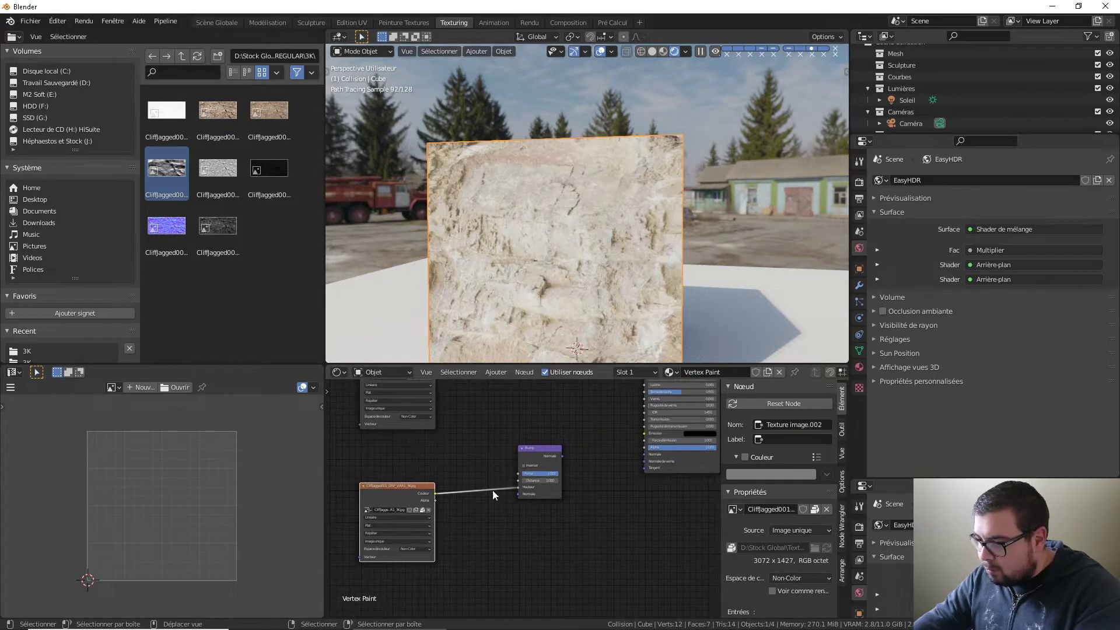
{"action": "left_click_drag", "start_coordinate": [543, 453], "coordinate": [644, 453]}
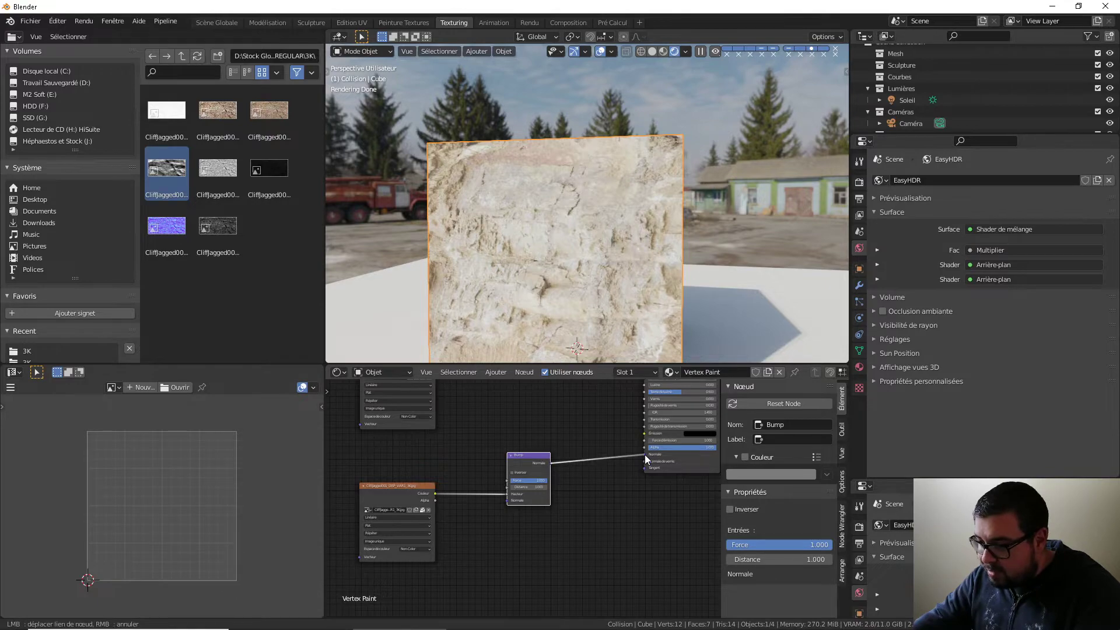
{"action": "left_click_drag", "start_coordinate": [530, 454], "coordinate": [544, 453]}
Step: Set the Bump node's distance and strength both to 0.35 and shift the node closer to the shader
{"action": "middle_click_drag", "start_coordinate": [590, 221], "coordinate": [512, 163]}
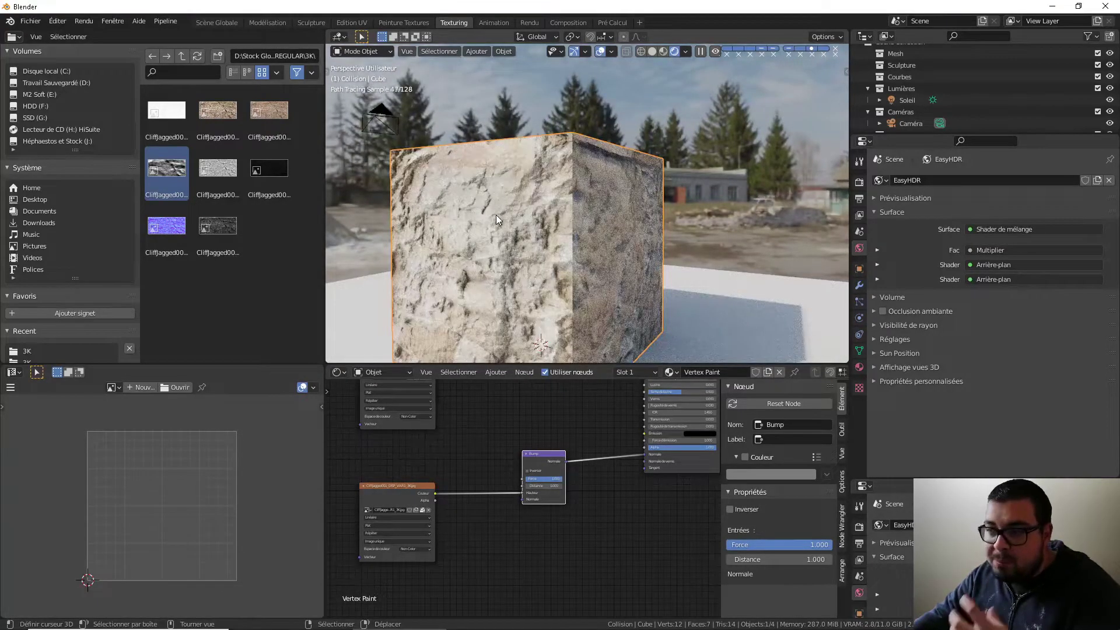
{"action": "left_click", "coordinate": [546, 486]}
{"action": "type", "text": "0.35"}
{"action": "key", "text": "Return"}
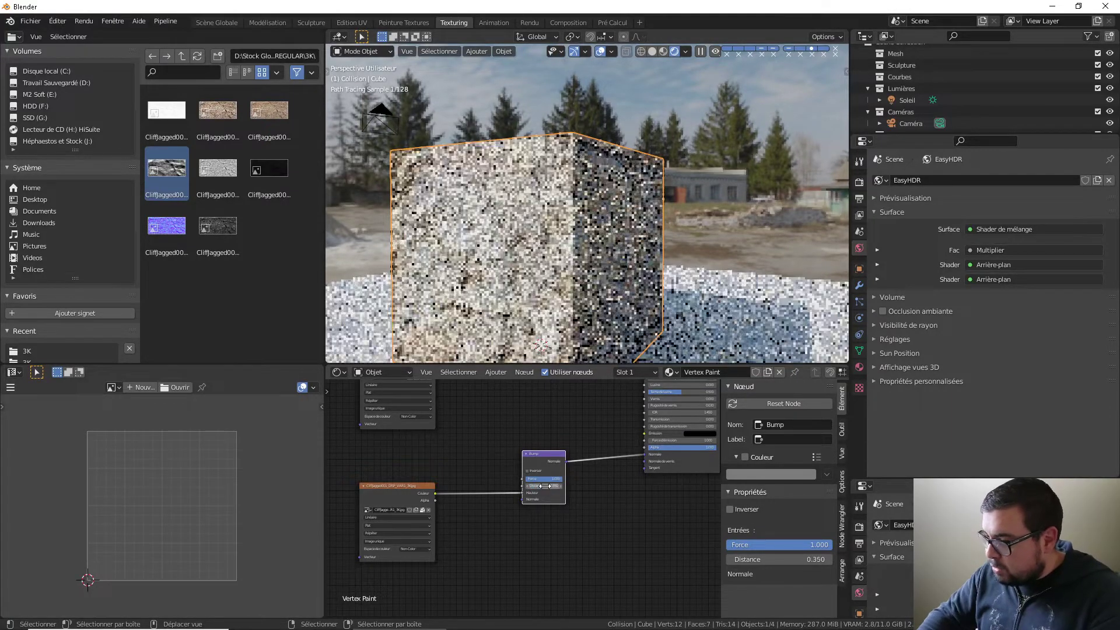
{"action": "left_click", "coordinate": [546, 478]}
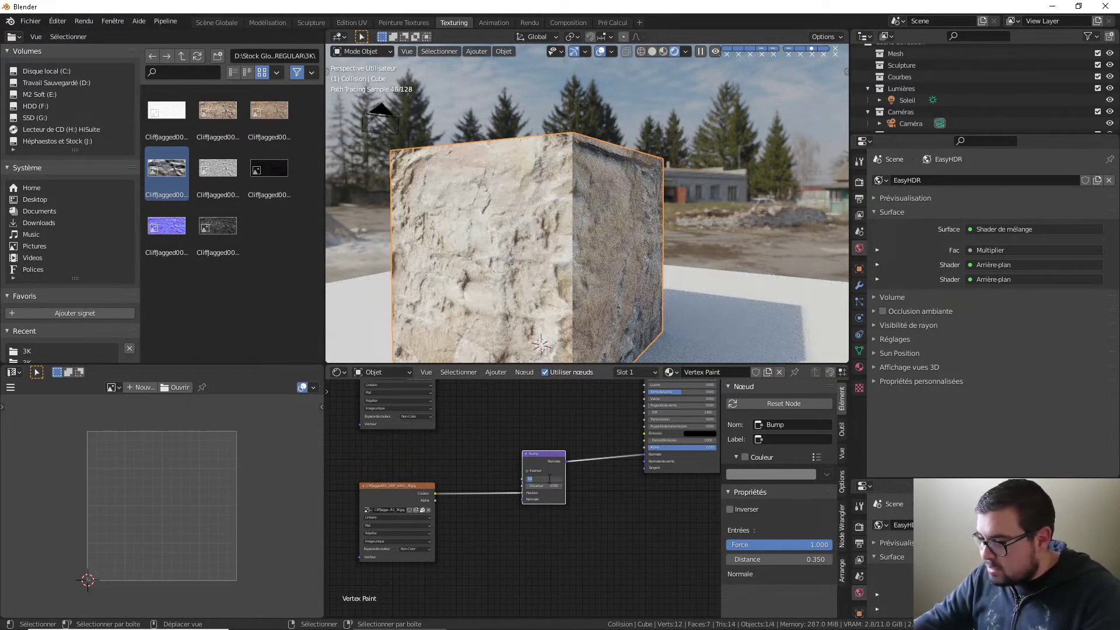
{"action": "type", "text": "0.35"}
{"action": "key", "text": "Return"}
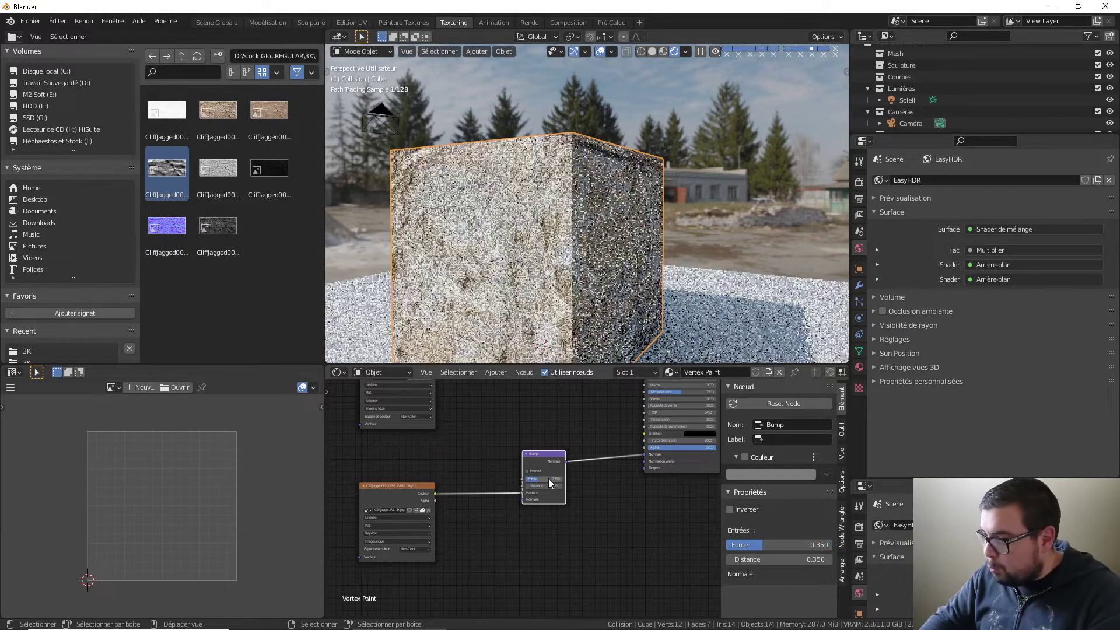
{"action": "middle_click_drag", "start_coordinate": [545, 460], "coordinate": [591, 480]}
{"action": "left_click_drag", "start_coordinate": [590, 480], "coordinate": [611, 477]}
Step: Place the near-black gloss image from the texture folder in free space in the node graph
{"action": "middle_click_drag", "start_coordinate": [526, 455], "coordinate": [573, 516]}
{"action": "left_click", "coordinate": [226, 174]}
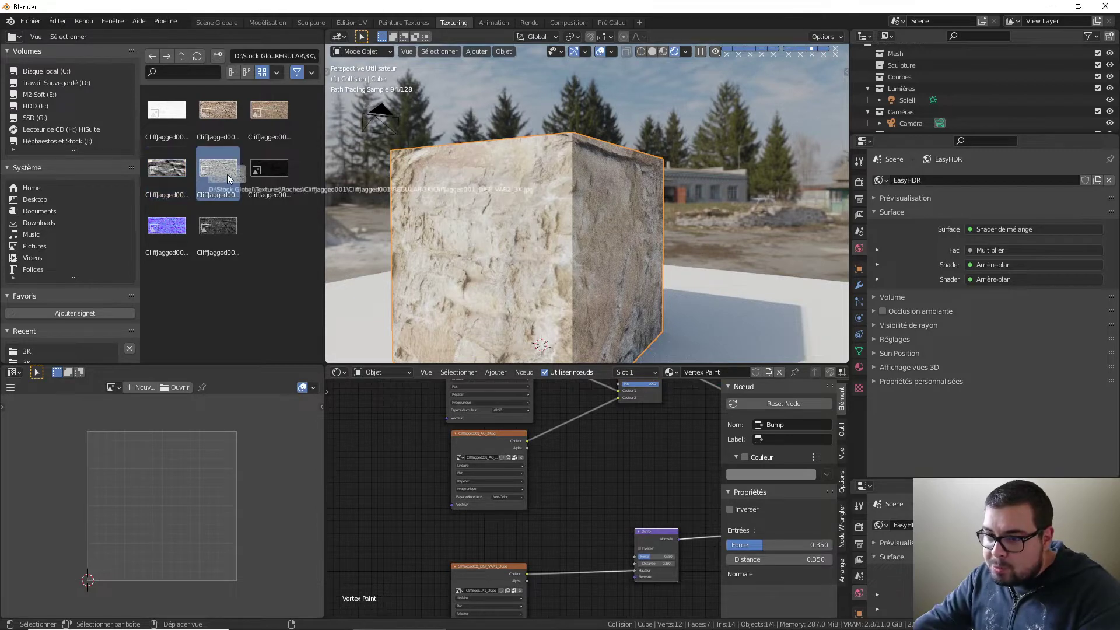
{"action": "left_click", "coordinate": [265, 174]}
{"action": "left_click_drag", "start_coordinate": [267, 171], "coordinate": [393, 486]}
{"action": "scroll", "coordinate": [393, 431], "scroll_direction": "up", "scroll_amount": 2}
{"action": "mouse_move", "coordinate": [394, 471]}
{"action": "middle_mouse_down"}
{"action": "mouse_move", "coordinate": [389, 436]}
{"action": "mouse_move", "coordinate": [397, 475]}
{"action": "middle_mouse_up"}
Step: Line up the gloss image below the repositioned colour and ambient occlusion nodes and set its colour space to Non-Color
{"action": "scroll", "coordinate": [394, 430], "scroll_direction": "down", "scroll_amount": 5}
{"action": "scroll", "coordinate": [403, 471], "scroll_direction": "down", "scroll_amount": 1}
{"action": "left_click_drag", "start_coordinate": [600, 403], "coordinate": [470, 496]}
{"action": "key", "text": "g"}
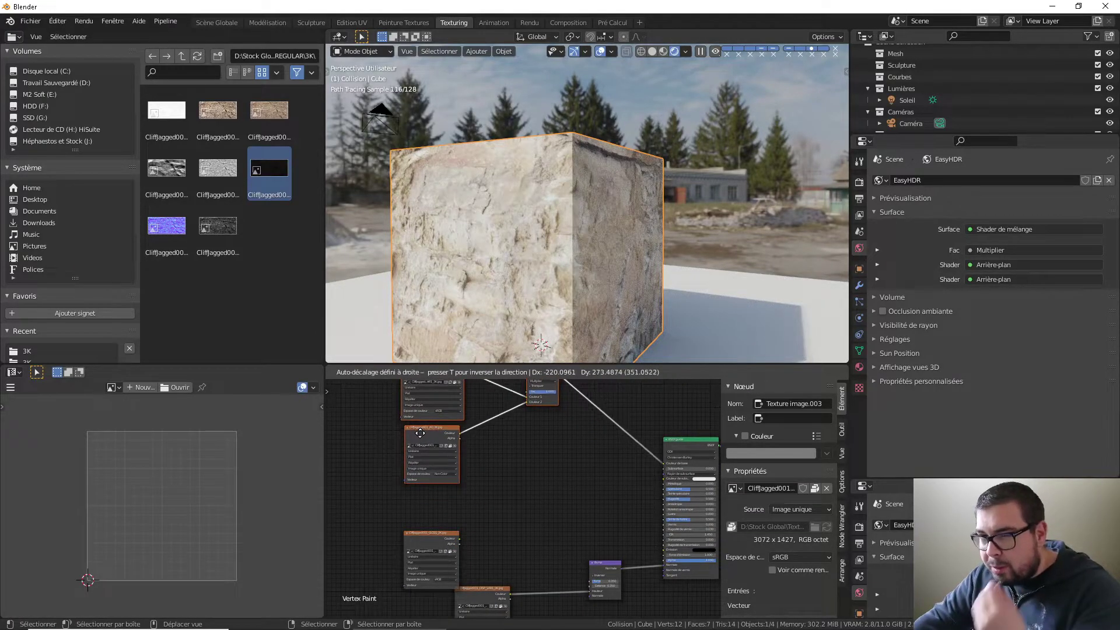
{"action": "left_click", "coordinate": [419, 431]}
{"action": "left_click_drag", "start_coordinate": [446, 529], "coordinate": [445, 500]}
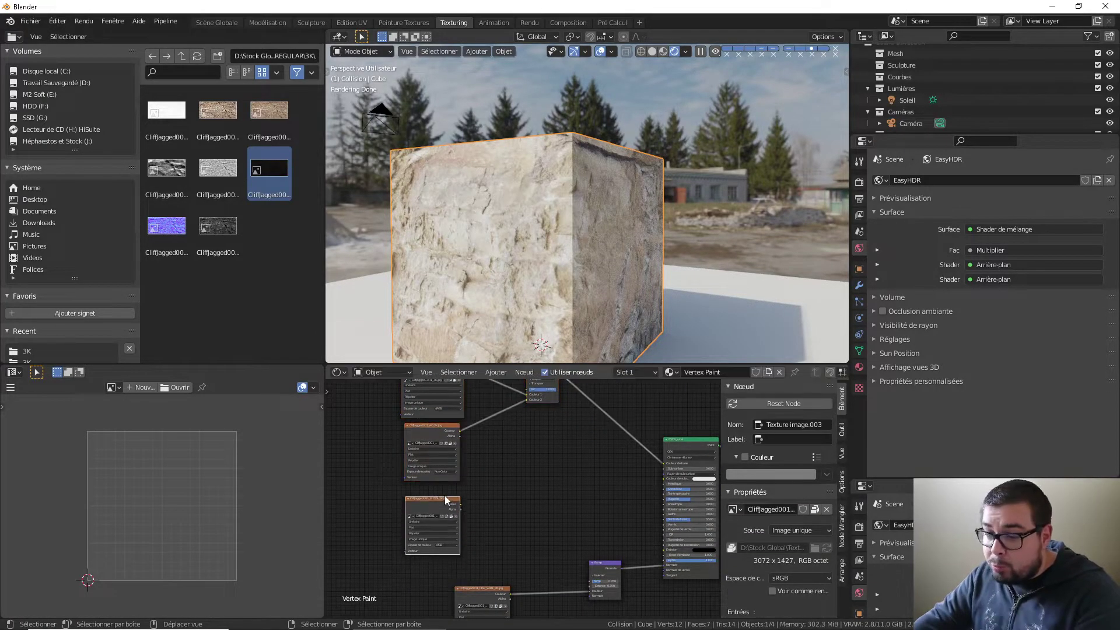
{"action": "left_click", "coordinate": [450, 545]}
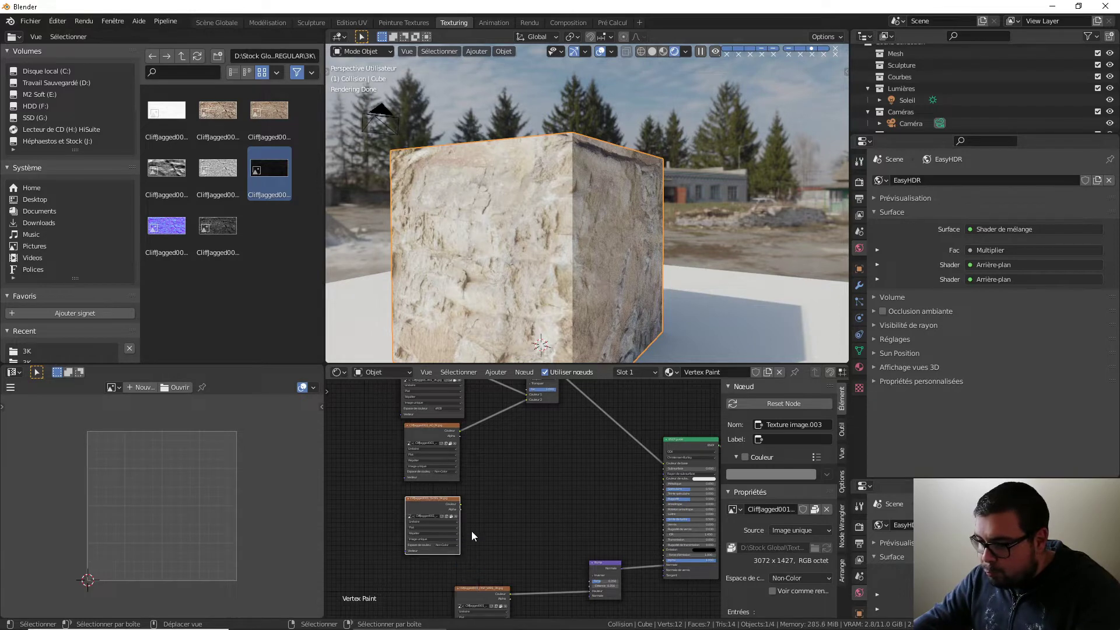
Step: Add an Invert node and route the gloss image through it into the Principled BSDF's roughness, spacing out both nodes
{"action": "middle_click_drag", "start_coordinate": [491, 508], "coordinate": [447, 494]}
{"action": "scroll", "coordinate": [454, 499], "scroll_direction": "up", "scroll_amount": 1}
{"action": "key", "text": "shift+a"}
{"action": "mouse_move", "coordinate": [450, 500]}
{"action": "mouse_move", "coordinate": [415, 487]}
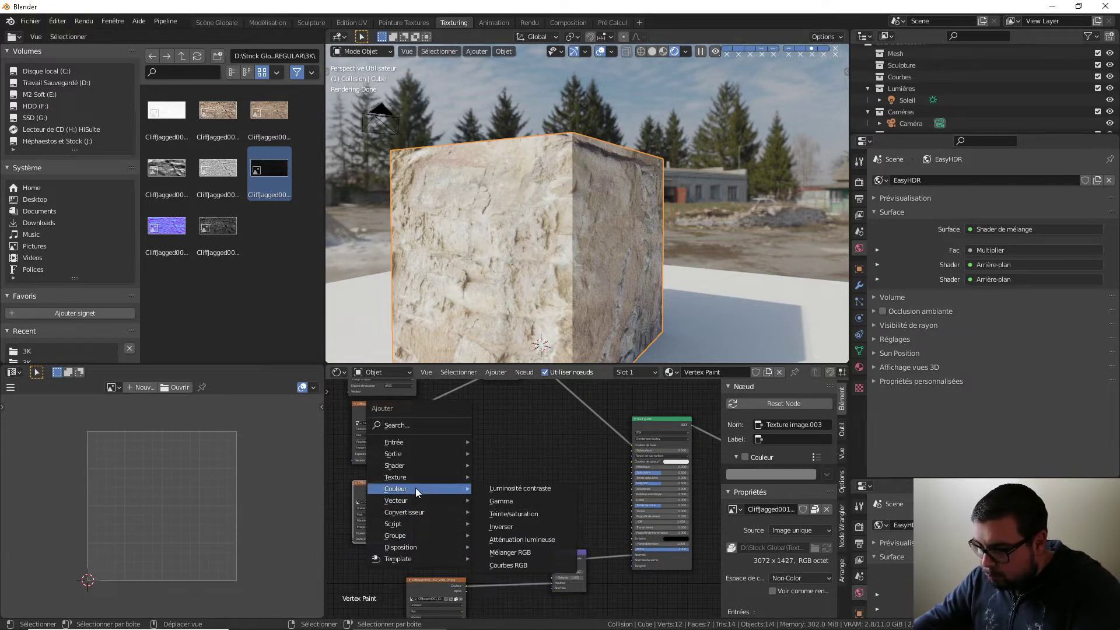
{"action": "left_click", "coordinate": [498, 528]}
{"action": "left_click", "coordinate": [466, 477]}
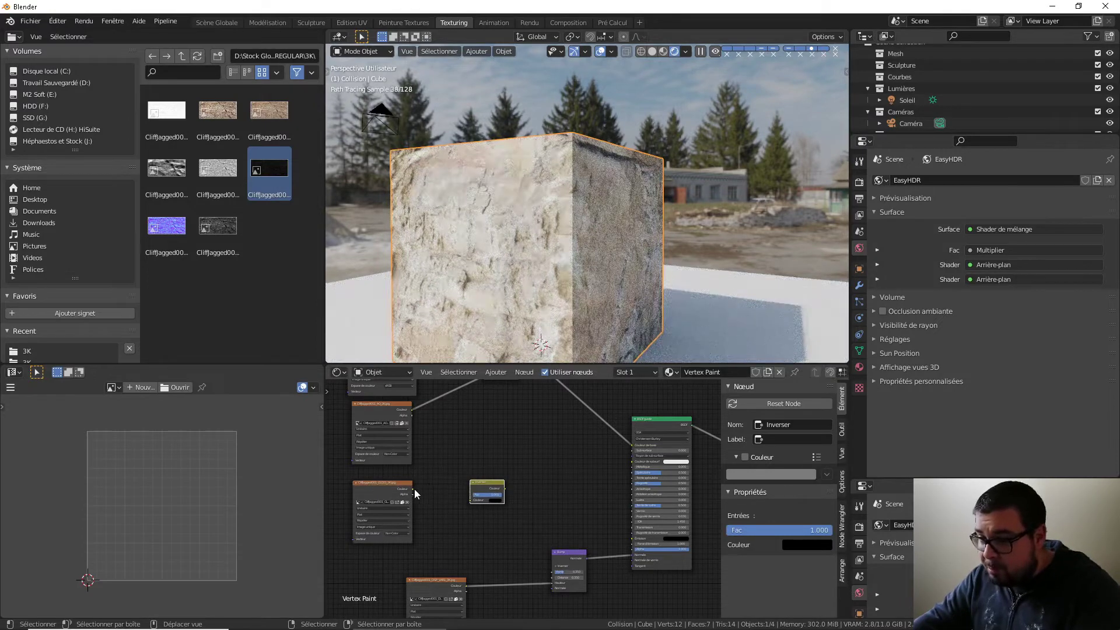
{"action": "left_click_drag", "start_coordinate": [412, 489], "coordinate": [633, 484]}
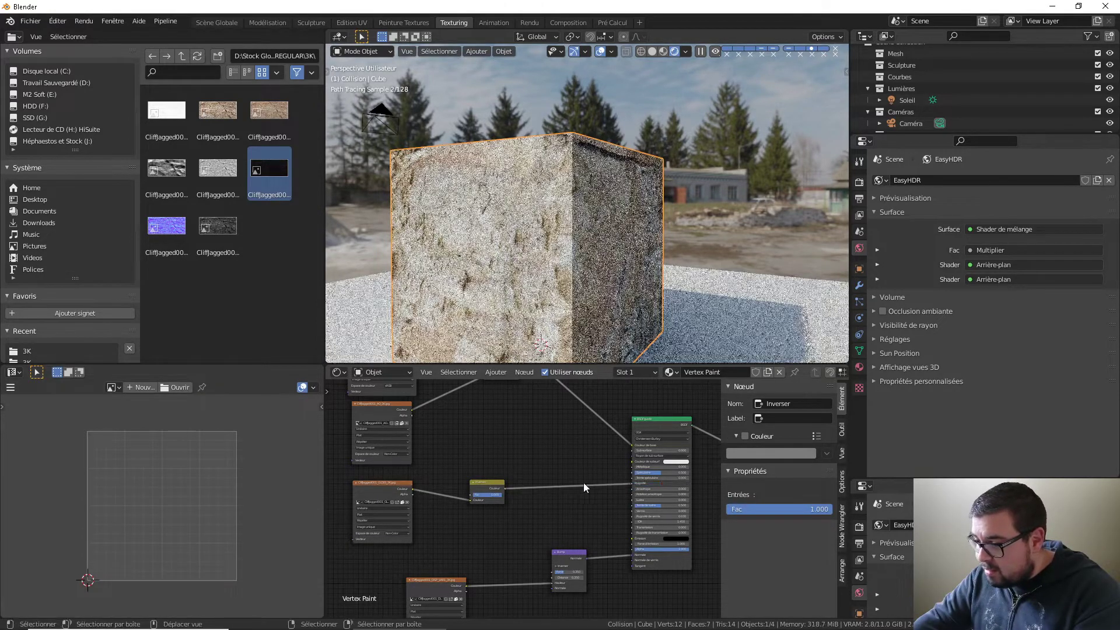
{"action": "left_click_drag", "start_coordinate": [488, 481], "coordinate": [512, 491]}
{"action": "left_click_drag", "start_coordinate": [376, 485], "coordinate": [379, 491]}
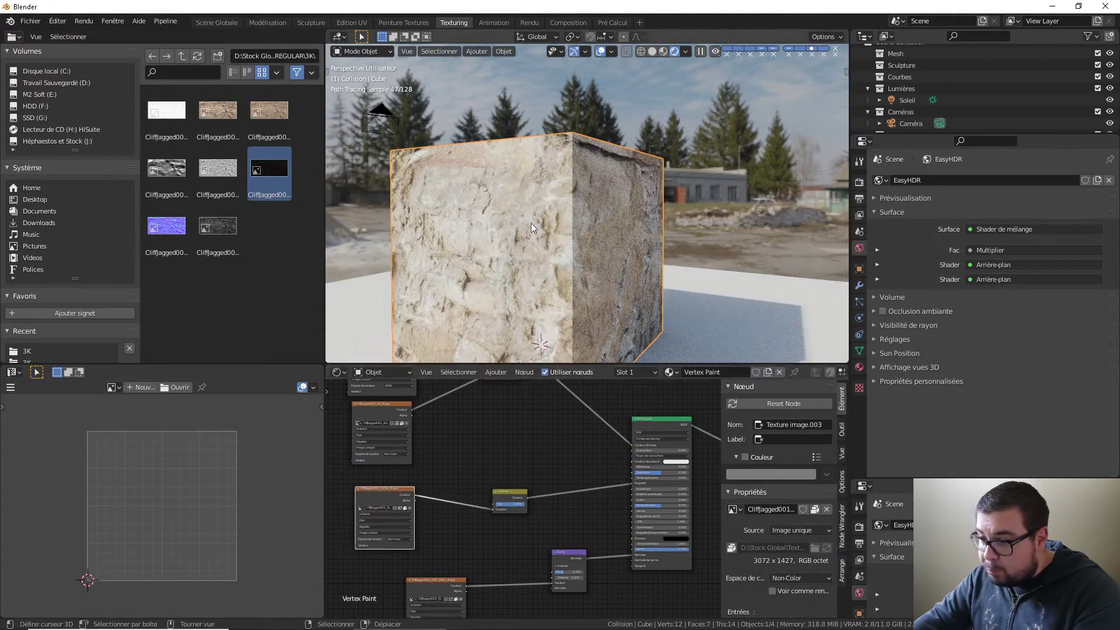
Step: Add CliffJagged001_REFL_3K.jpg as Non-Color, connect it to the Principled BSDF's specular input, and align it below the ambient occlusion node
{"action": "middle_click_drag", "start_coordinate": [433, 427], "coordinate": [490, 433]}
{"action": "left_click_drag", "start_coordinate": [220, 231], "coordinate": [690, 479]}
{"action": "left_click", "coordinate": [378, 520]}
{"action": "middle_click_drag", "start_coordinate": [519, 441], "coordinate": [521, 508]}
{"action": "scroll", "coordinate": [521, 508], "scroll_direction": "down", "scroll_amount": 1}
{"action": "left_click_drag", "start_coordinate": [559, 409], "coordinate": [393, 424]}
{"action": "left_click_drag", "start_coordinate": [391, 532], "coordinate": [401, 487]}
{"action": "scroll", "coordinate": [397, 458], "scroll_direction": "up", "scroll_amount": 4}
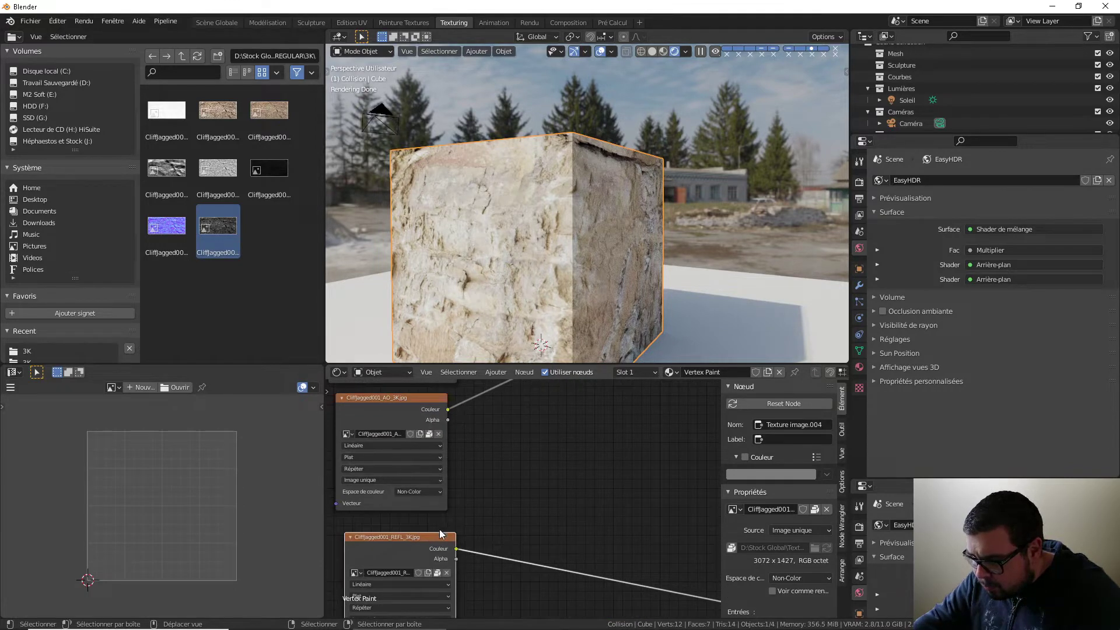
Step: Insert a Fresnel node into the link between the reflection image and the Principled BSDF's specular input
{"action": "middle_click_drag", "start_coordinate": [568, 562], "coordinate": [417, 459]}
{"action": "scroll", "coordinate": [521, 496], "scroll_direction": "down", "scroll_amount": 6}
{"action": "middle_click_drag", "start_coordinate": [638, 497], "coordinate": [596, 499]}
{"action": "key", "text": "shift+a"}
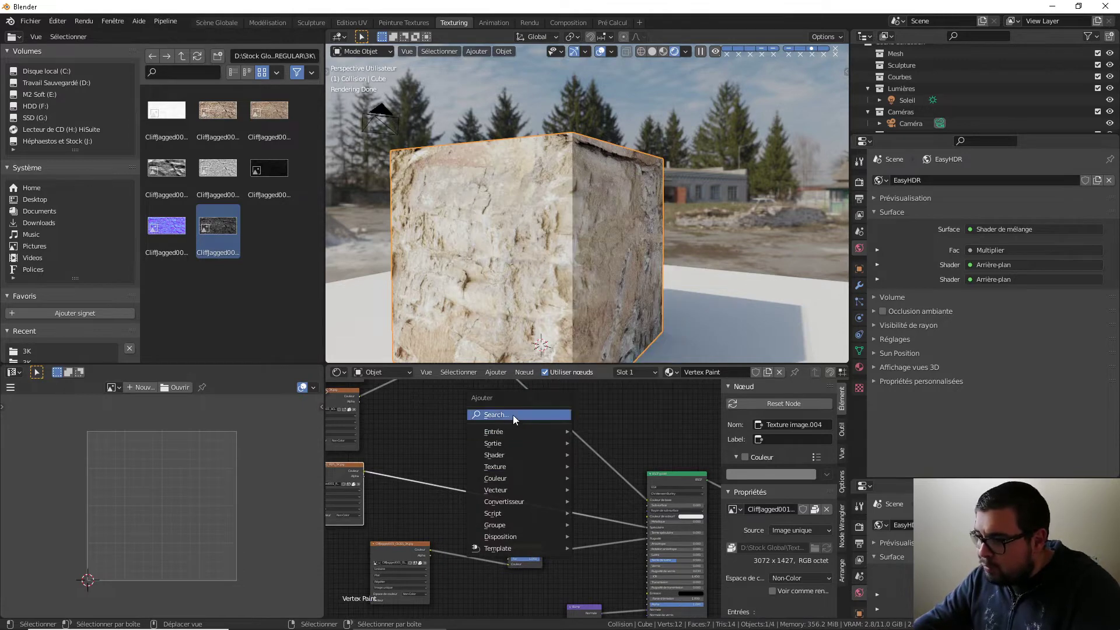
{"action": "left_click", "coordinate": [513, 414]}
{"action": "left_click", "coordinate": [546, 480]}
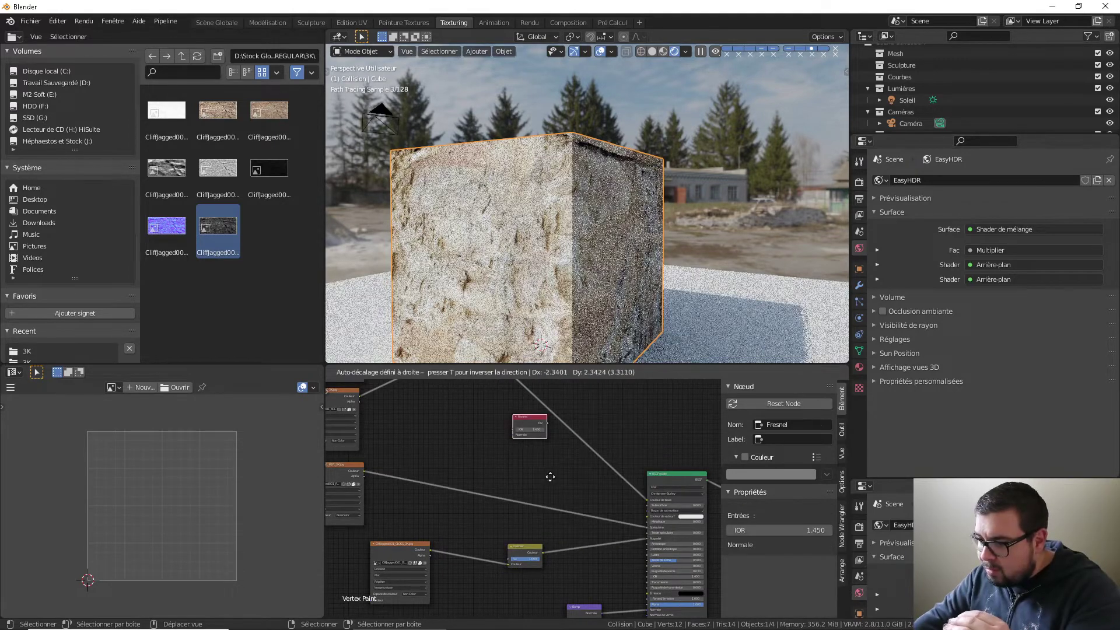
{"action": "left_click", "coordinate": [551, 564]}
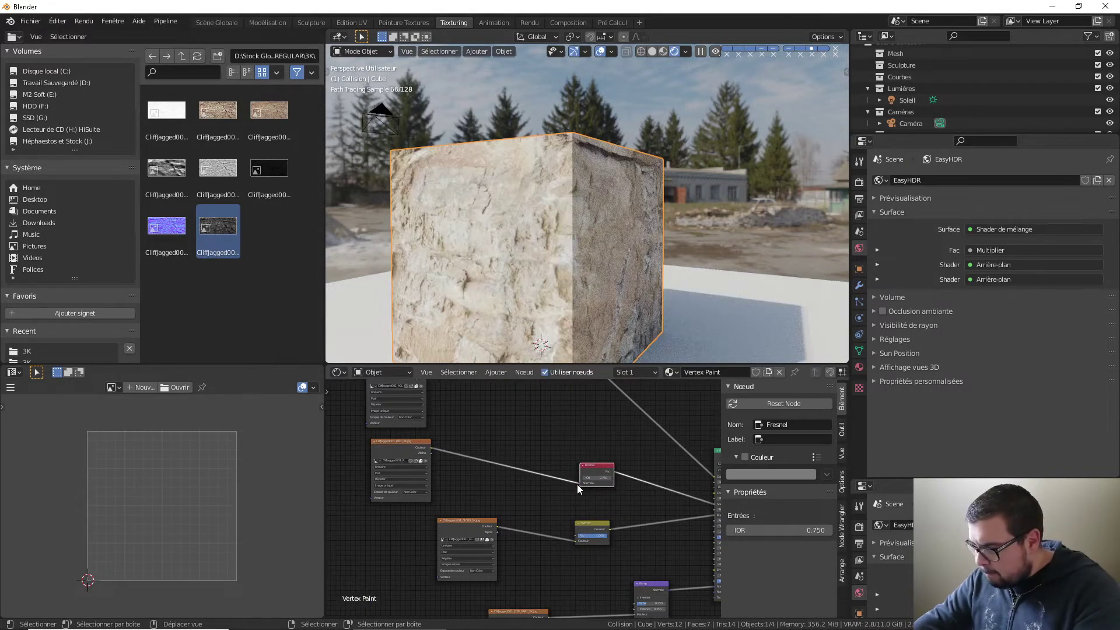
Step: Reroute the reflection image's colour output into the Fresnel node's IOR input
{"action": "left_click", "coordinate": [579, 484]}
{"action": "left_click_drag", "start_coordinate": [579, 484], "coordinate": [599, 456]}
{"action": "middle_click_drag", "start_coordinate": [473, 489], "coordinate": [537, 480]}
{"action": "scroll", "coordinate": [536, 481], "scroll_direction": "down", "scroll_amount": 3}
{"action": "middle_click_drag", "start_coordinate": [610, 513], "coordinate": [528, 468]}
Step: Add the CliffJagged001 normal map image, place it below the bump image, and set its colour space to Non-Color
{"action": "left_click_drag", "start_coordinate": [179, 235], "coordinate": [391, 555]}
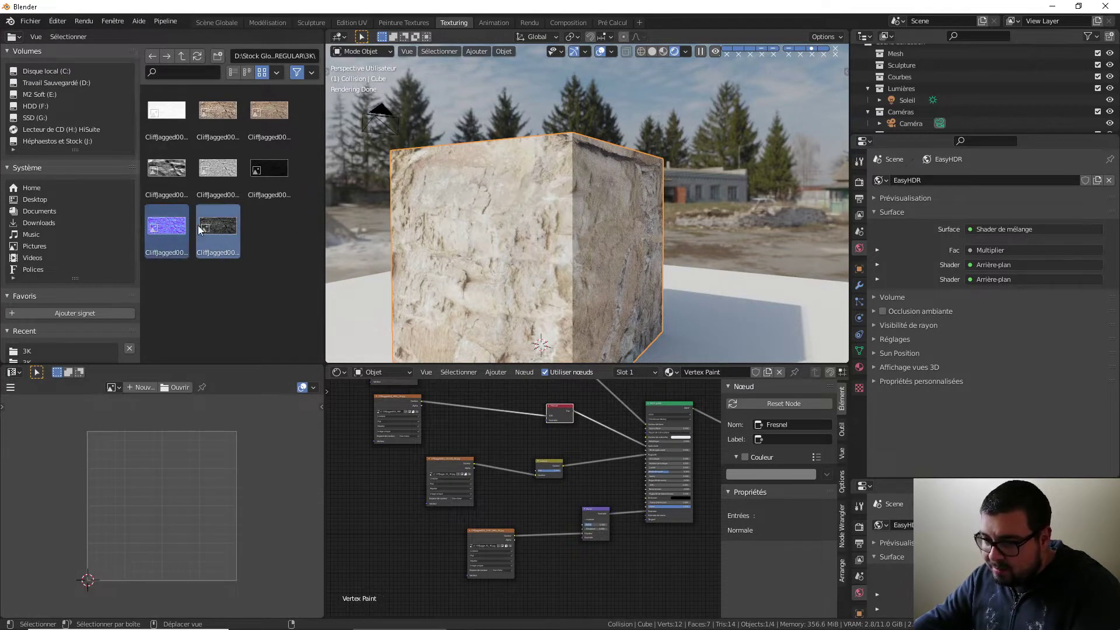
{"action": "left_click_drag", "start_coordinate": [168, 228], "coordinate": [378, 560]}
{"action": "middle_click_drag", "start_coordinate": [401, 510], "coordinate": [407, 429]}
{"action": "left_click_drag", "start_coordinate": [408, 486], "coordinate": [493, 517]}
{"action": "scroll", "coordinate": [494, 515], "scroll_direction": "up", "scroll_amount": 5}
{"action": "left_click", "coordinate": [487, 579]}
{"action": "left_click", "coordinate": [496, 554]}
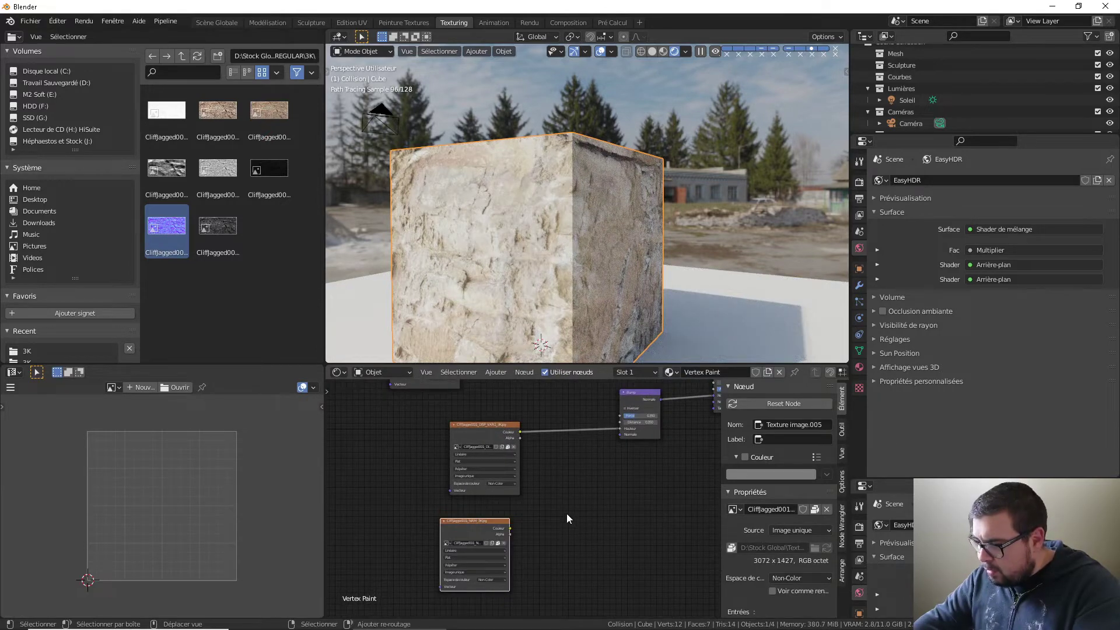
Step: Add a Normal Map node beside the normal image and feed it the image's colour output
{"action": "key", "text": "shift+a"}
{"action": "mouse_move", "coordinate": [527, 555]}
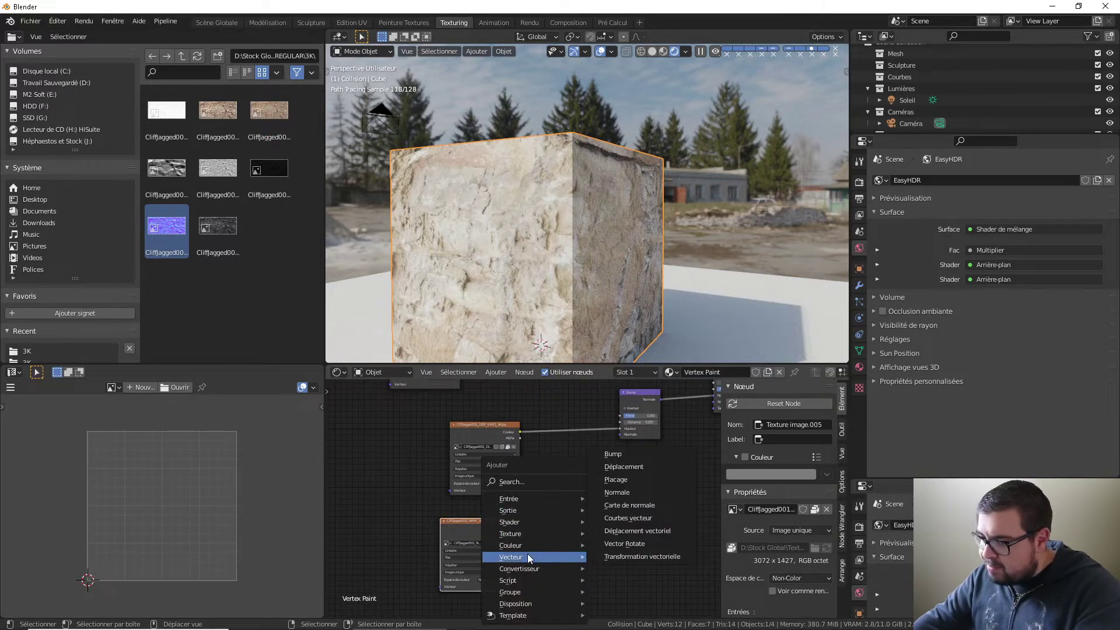
{"action": "left_click", "coordinate": [629, 505]}
{"action": "left_click", "coordinate": [548, 488]}
{"action": "left_click_drag", "start_coordinate": [511, 527], "coordinate": [550, 527]}
Step: Connect the Normal Map node's output to the Bump node's normal input and choose its UV map
{"action": "middle_click_drag", "start_coordinate": [638, 487], "coordinate": [601, 501]}
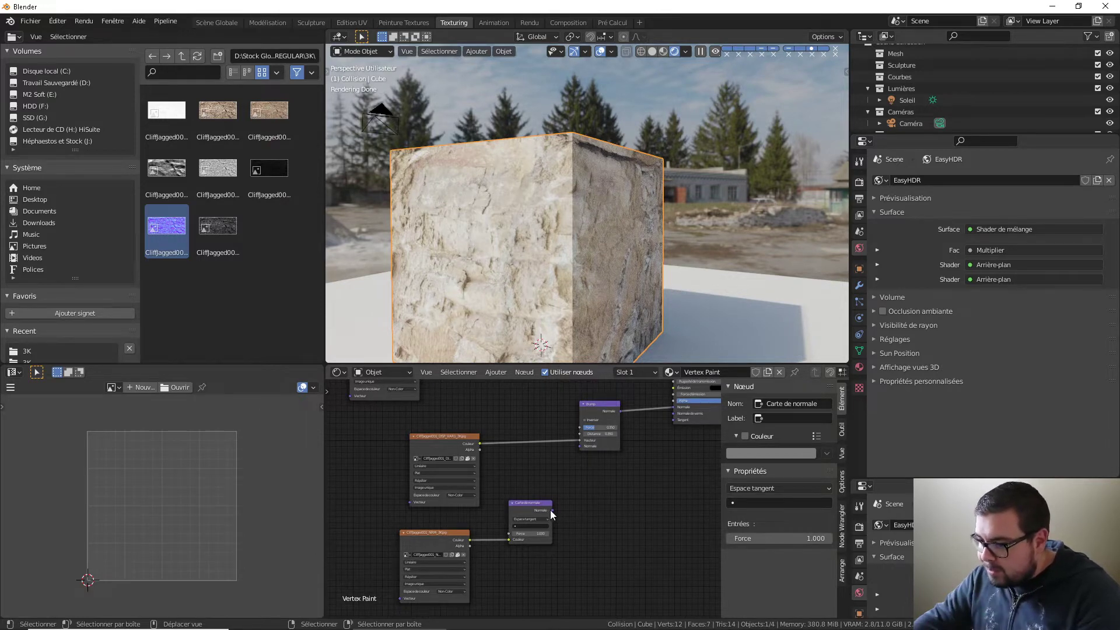
{"action": "left_click_drag", "start_coordinate": [551, 509], "coordinate": [568, 484]}
{"action": "left_click_drag", "start_coordinate": [580, 446], "coordinate": [579, 446]}
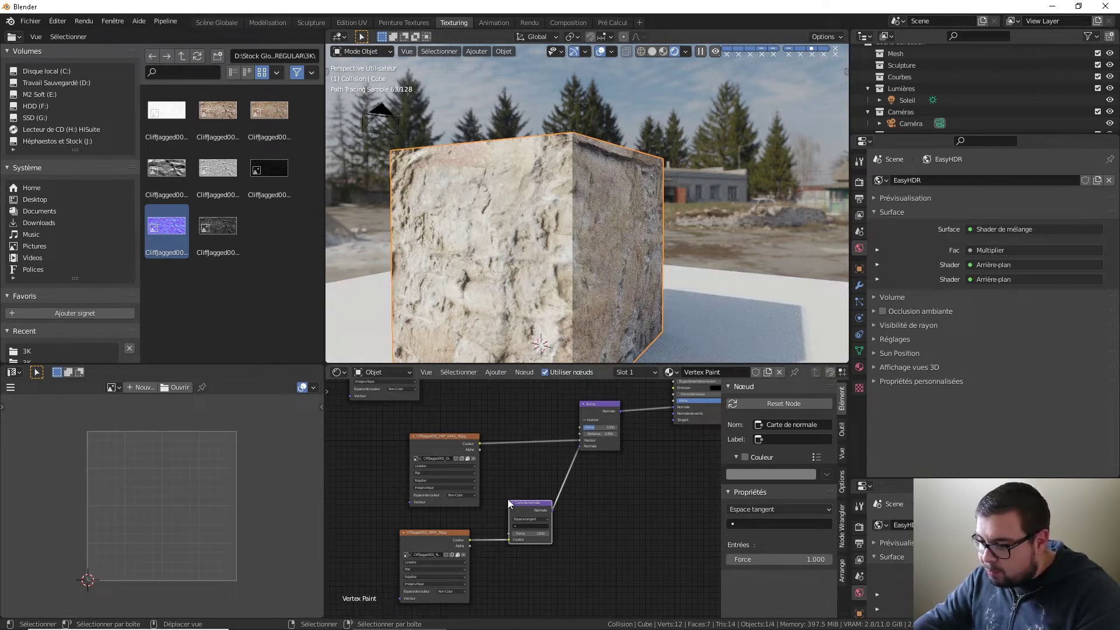
{"action": "scroll", "coordinate": [526, 501], "scroll_direction": "down", "scroll_amount": 1}
{"action": "left_click", "coordinate": [529, 521]}
{"action": "left_click", "coordinate": [529, 529]}
Step: Attach Texture Coordinate and Mapping nodes to the rock colour image with Node Wrangler's texture setup
{"action": "middle_click_drag", "start_coordinate": [623, 457], "coordinate": [530, 551]}
{"action": "middle_click_drag", "start_coordinate": [582, 458], "coordinate": [554, 508]}
{"action": "scroll", "coordinate": [555, 508], "scroll_direction": "up", "scroll_amount": 1}
{"action": "scroll", "coordinate": [555, 510], "scroll_direction": "up", "scroll_amount": 3}
{"action": "scroll", "coordinate": [478, 544], "scroll_direction": "down", "scroll_amount": 3}
{"action": "middle_click_drag", "start_coordinate": [420, 522], "coordinate": [615, 521]}
{"action": "scroll", "coordinate": [595, 519], "scroll_direction": "down", "scroll_amount": 4}
{"action": "left_click_drag", "start_coordinate": [548, 441], "coordinate": [551, 429]}
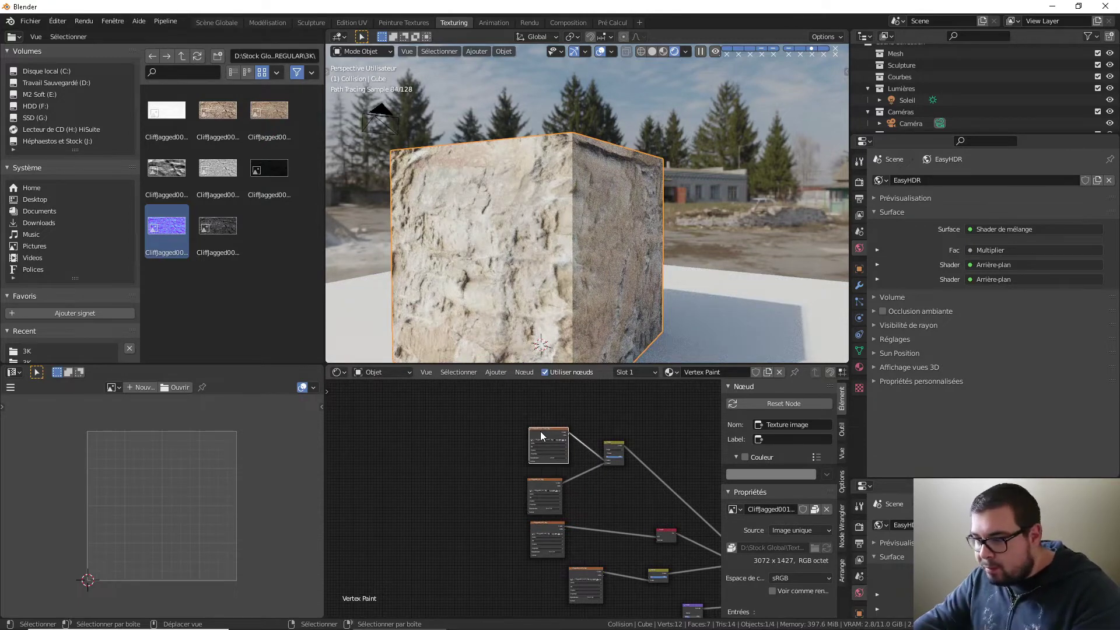
{"action": "key", "text": "ctrl+t"}
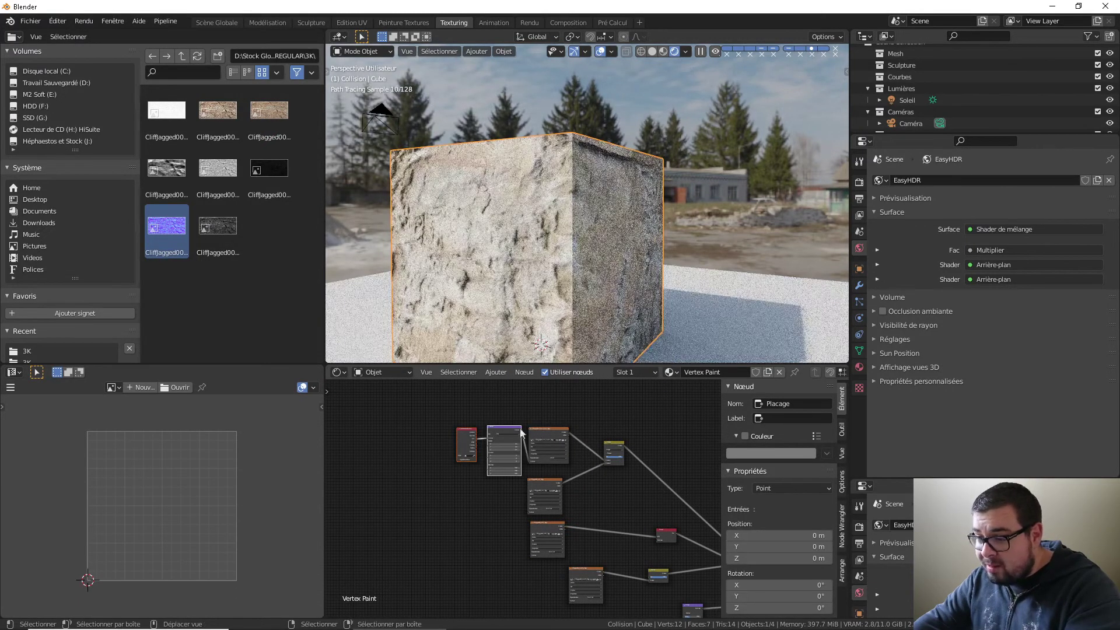
Step: Check in the add-on preferences that Node Wrangler is enabled, filtering the list by "node"
{"action": "left_click", "coordinate": [64, 23]}
{"action": "left_click", "coordinate": [86, 187]}
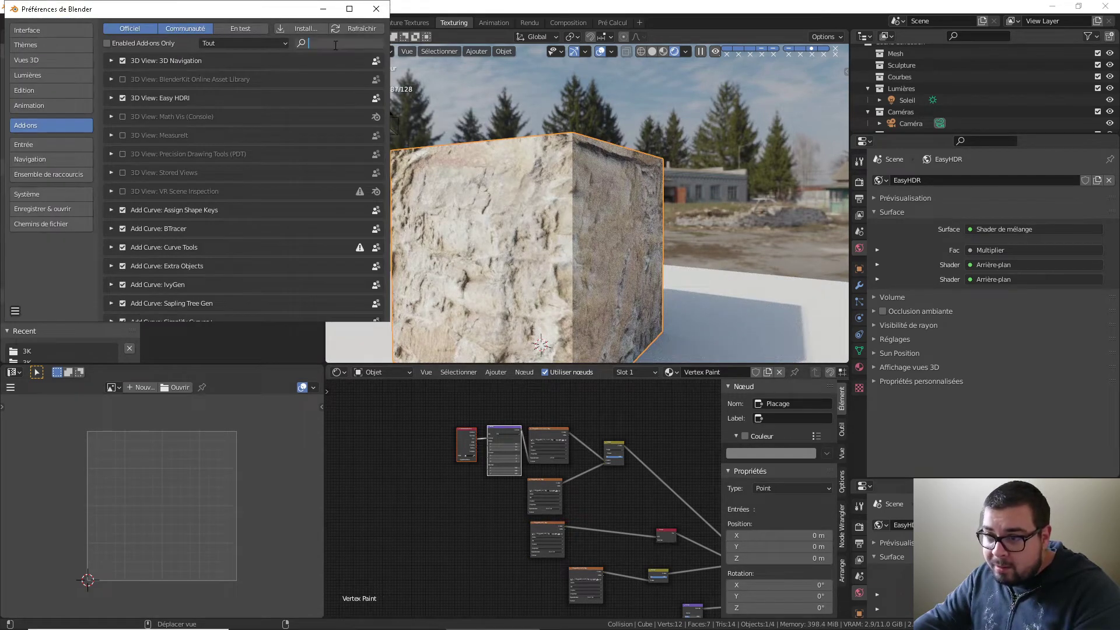
{"action": "type", "text": "node"}
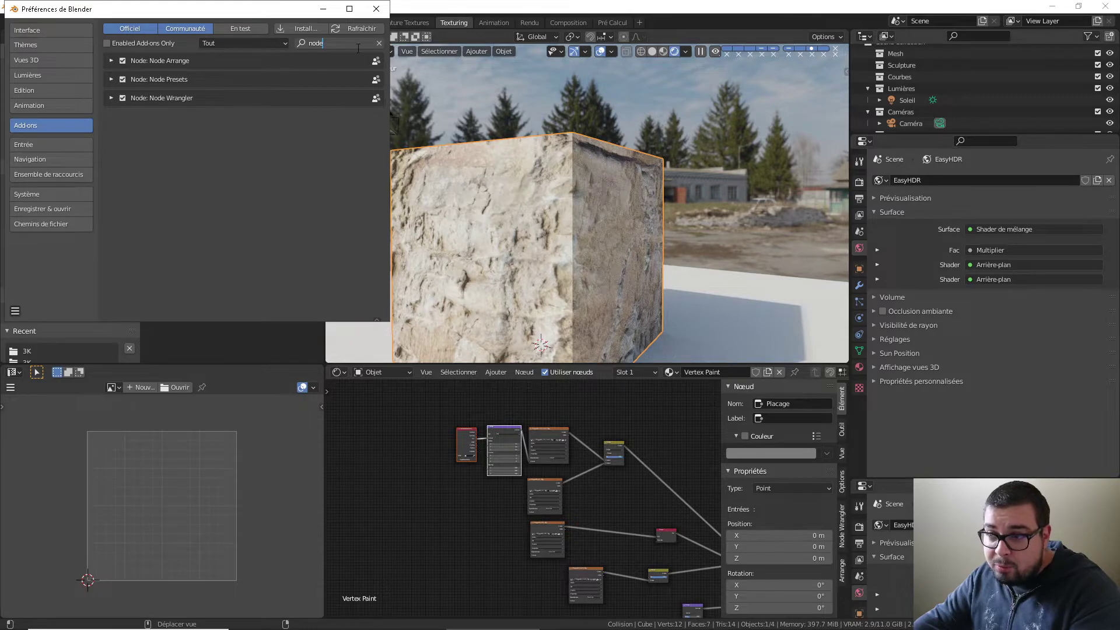
{"action": "left_click", "coordinate": [376, 8]}
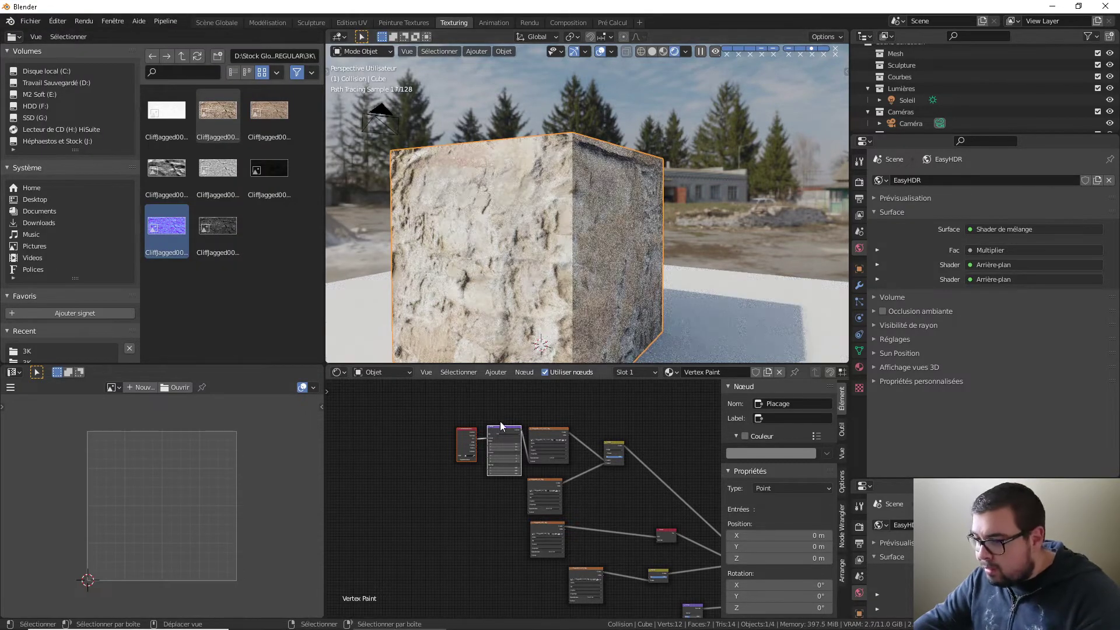
Step: Move the Texture Coordinate and Mapping nodes away from the images and connect Mapping to the ambient occlusion image's vector input
{"action": "left_click_drag", "start_coordinate": [505, 433], "coordinate": [454, 433]}
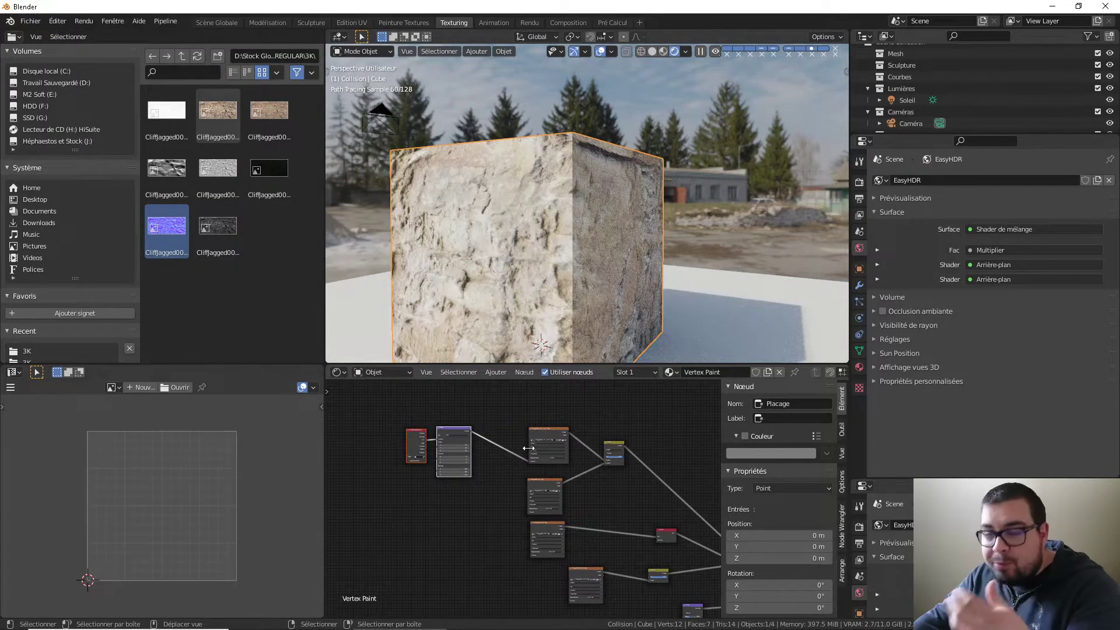
{"action": "scroll", "coordinate": [527, 481], "scroll_direction": "up", "scroll_amount": 7}
{"action": "scroll", "coordinate": [501, 480], "scroll_direction": "up", "scroll_amount": 2}
{"action": "middle_click_drag", "start_coordinate": [481, 468], "coordinate": [516, 478]}
{"action": "scroll", "coordinate": [528, 496], "scroll_direction": "down", "scroll_amount": 3}
{"action": "scroll", "coordinate": [515, 478], "scroll_direction": "down", "scroll_amount": 2}
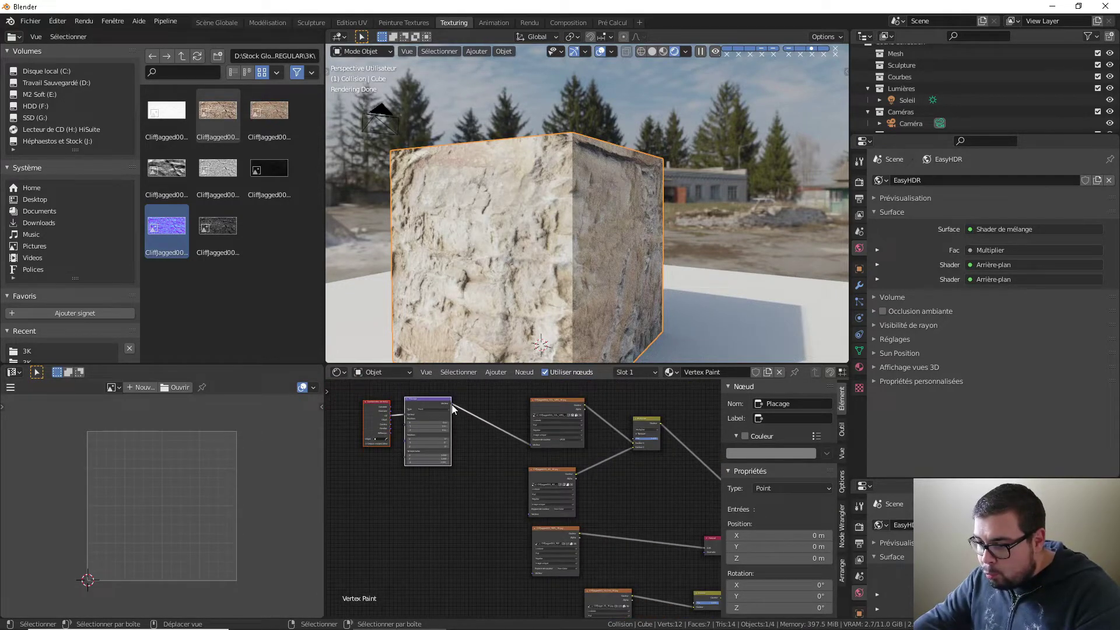
{"action": "mouse_move", "coordinate": [452, 406]}
{"action": "left_mouse_down"}
{"action": "mouse_move", "coordinate": [498, 452]}
{"action": "mouse_move", "coordinate": [531, 513]}
{"action": "left_mouse_up"}
{"action": "left_click", "coordinate": [451, 409]}
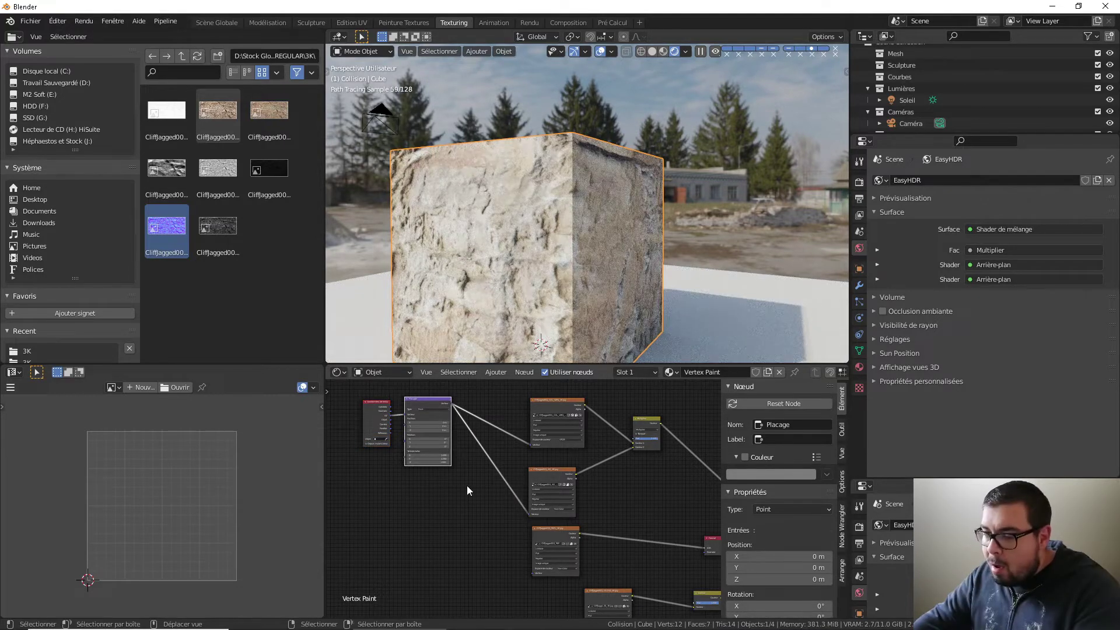
Step: Connect the Mapping node's vector output to the reflection and gloss images
{"action": "right_click_drag", "start_coordinate": [432, 418], "coordinate": [437, 422], "text": "alt"}
{"action": "right_click_drag", "start_coordinate": [473, 475], "coordinate": [533, 555], "text": "alt"}
{"action": "scroll", "coordinate": [523, 517], "scroll_direction": "down", "scroll_amount": 1, "text": "alt"}
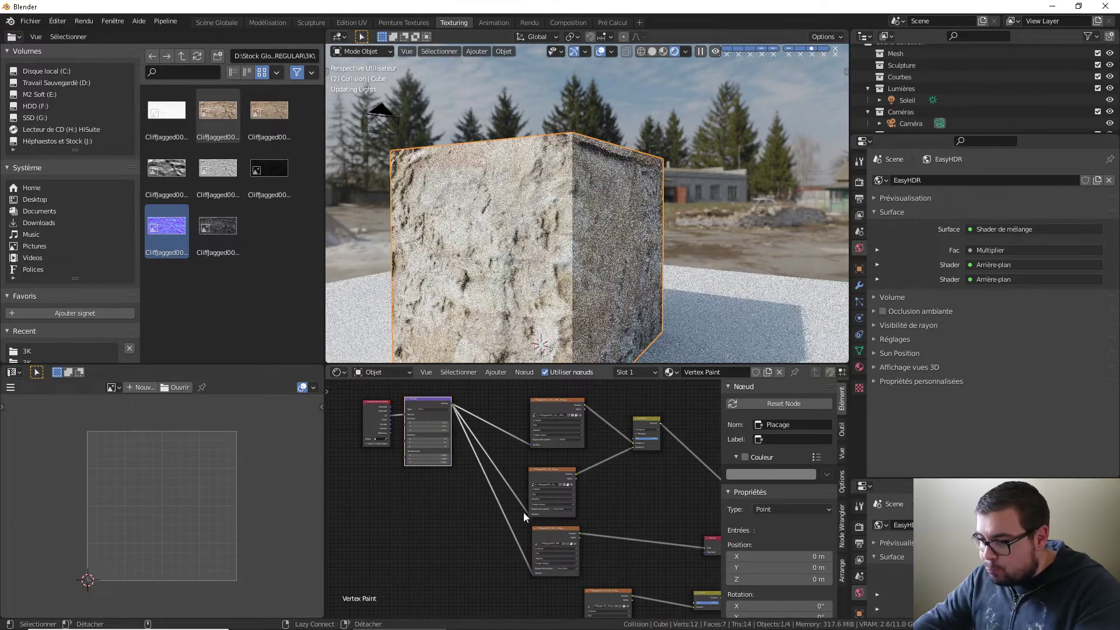
{"action": "right_click_drag", "start_coordinate": [422, 410], "coordinate": [600, 616], "text": "alt"}
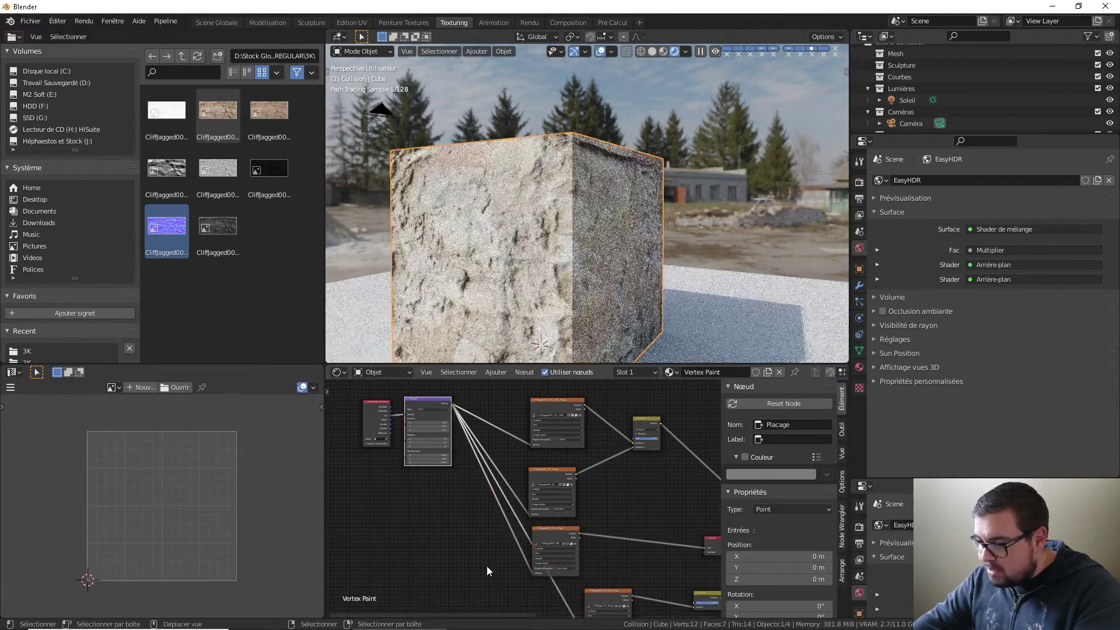
Step: Lower the Texture Coordinate and Mapping nodes beside the image column and connect Mapping to the bump and normal images
{"action": "scroll", "coordinate": [503, 536], "scroll_direction": "down", "scroll_amount": 5}
{"action": "left_click_drag", "start_coordinate": [466, 430], "coordinate": [459, 547]}
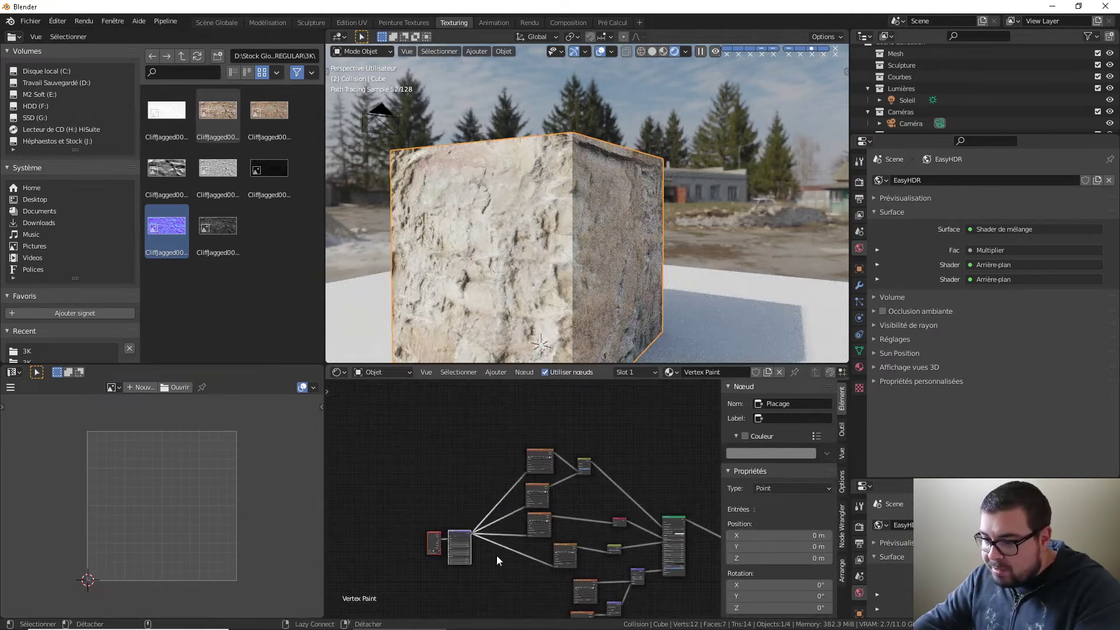
{"action": "middle_click_drag", "start_coordinate": [498, 499], "coordinate": [493, 395]}
{"action": "right_click_drag", "start_coordinate": [455, 445], "coordinate": [574, 523], "text": "alt"}
{"action": "scroll", "coordinate": [586, 551], "scroll_direction": "up", "scroll_amount": 2}
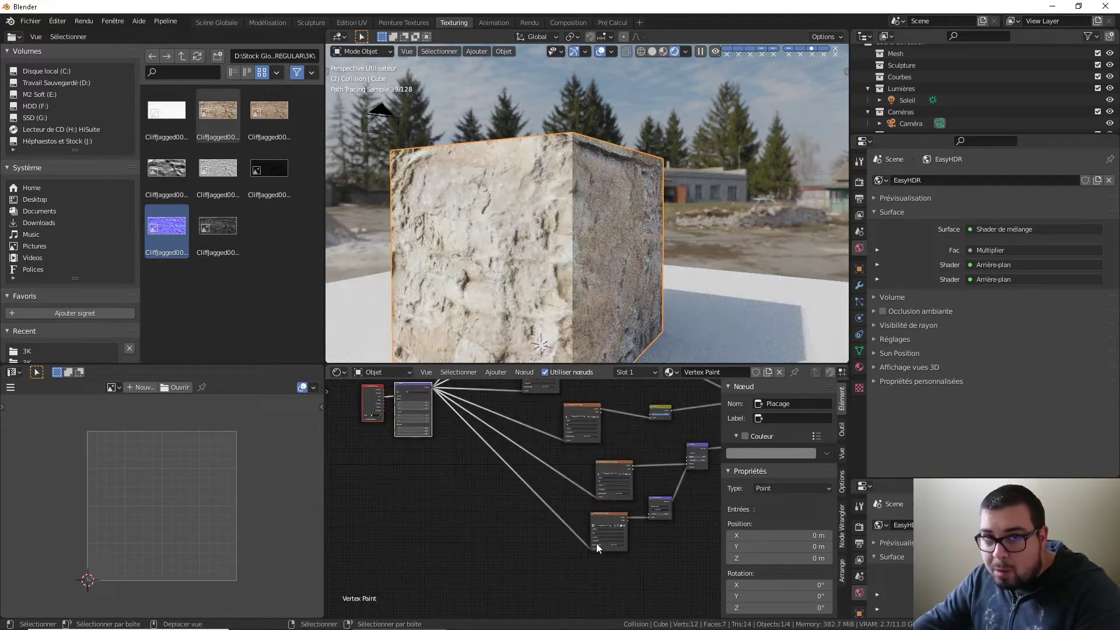
{"action": "scroll", "coordinate": [583, 544], "scroll_direction": "up", "scroll_amount": 1}
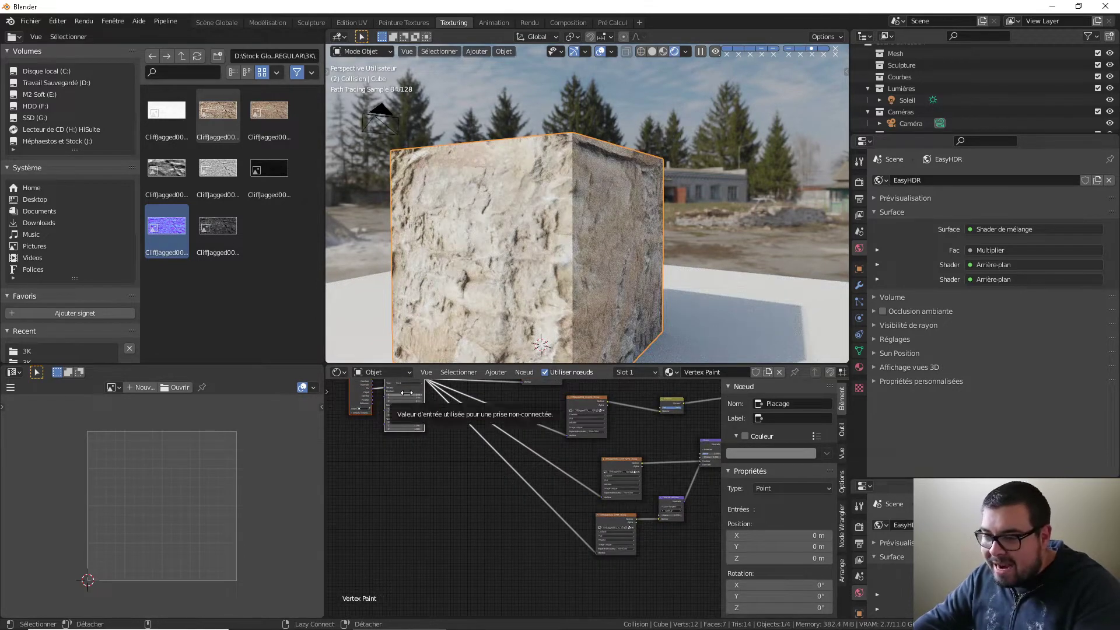
Step: Test the shared Mapping node by shifting its X position to -1.3 m, and reset it to 0
{"action": "middle_click_drag", "start_coordinate": [591, 466], "coordinate": [550, 477]}
{"action": "scroll", "coordinate": [529, 510], "scroll_direction": "down", "scroll_amount": 5}
{"action": "middle_click_drag", "start_coordinate": [361, 487], "coordinate": [499, 505]}
{"action": "scroll", "coordinate": [502, 504], "scroll_direction": "up", "scroll_amount": 10}
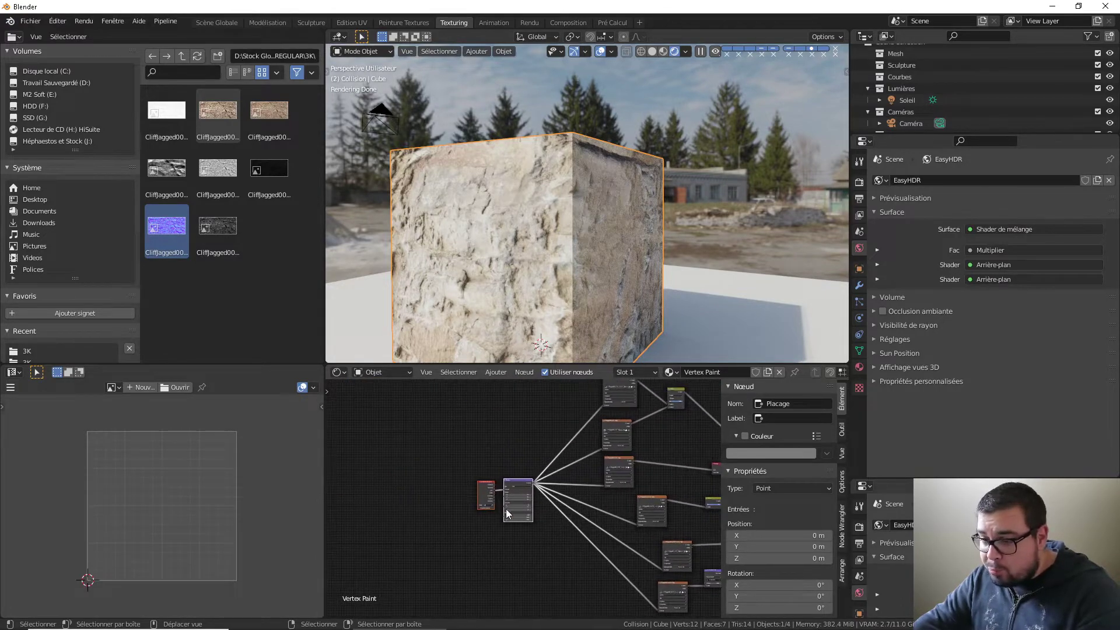
{"action": "mouse_move", "coordinate": [496, 488]}
{"action": "left_mouse_down"}
{"action": "mouse_move", "coordinate": [519, 489]}
{"action": "mouse_move", "coordinate": [491, 489]}
{"action": "left_mouse_up"}
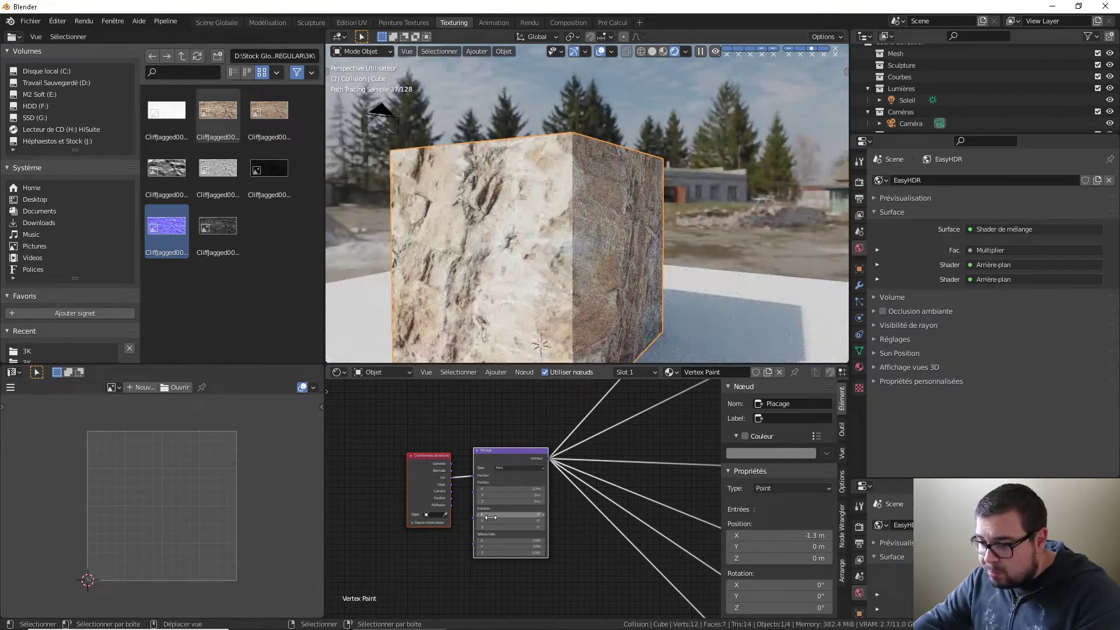
{"action": "double_click", "coordinate": [518, 488]}
{"action": "type", "text": "0"}
{"action": "key", "text": "Return"}
Step: Select the whole rock shader network except the Material Output node and move it up
{"action": "scroll", "coordinate": [557, 506], "scroll_direction": "down", "scroll_amount": 4}
{"action": "scroll", "coordinate": [729, 520], "scroll_direction": "down", "scroll_amount": 1}
{"action": "middle_click_drag", "start_coordinate": [671, 520], "coordinate": [528, 498]}
{"action": "scroll", "coordinate": [529, 503], "scroll_direction": "down", "scroll_amount": 6}
{"action": "scroll", "coordinate": [588, 500], "scroll_direction": "down", "scroll_amount": 7}
{"action": "left_click_drag", "start_coordinate": [621, 406], "coordinate": [401, 586]}
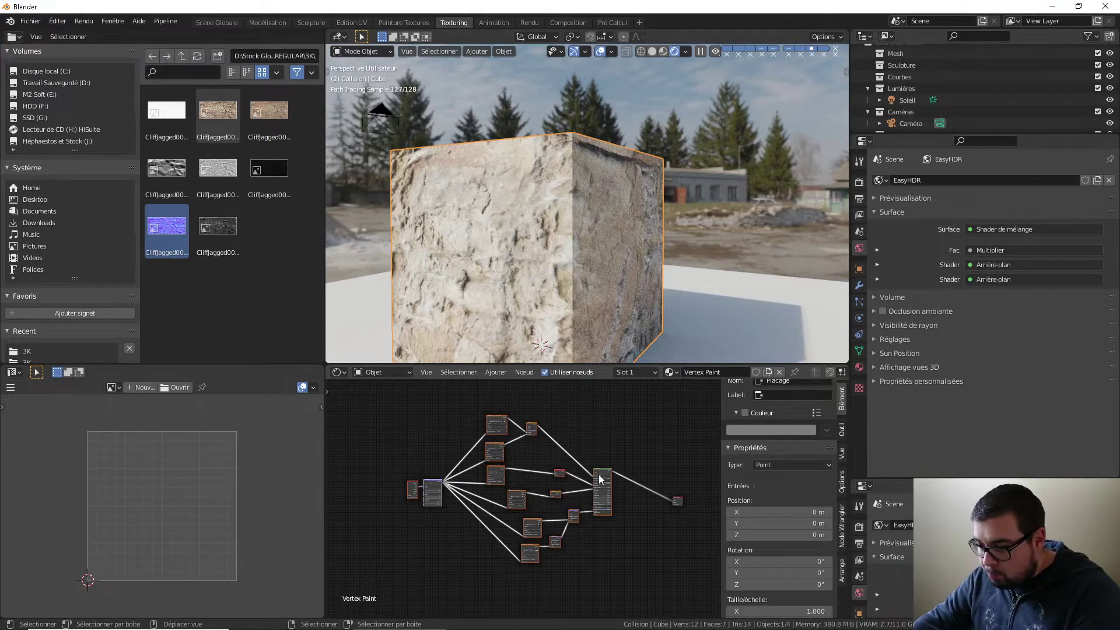
{"action": "left_click_drag", "start_coordinate": [601, 475], "coordinate": [592, 435]}
{"action": "left_click_drag", "start_coordinate": [592, 433], "coordinate": [590, 424]}
Step: Duplicate the selected rock shader network and place the copy below the original
{"action": "scroll", "coordinate": [584, 429], "scroll_direction": "down", "scroll_amount": 2}
{"action": "scroll", "coordinate": [579, 433], "scroll_direction": "up", "scroll_amount": 1}
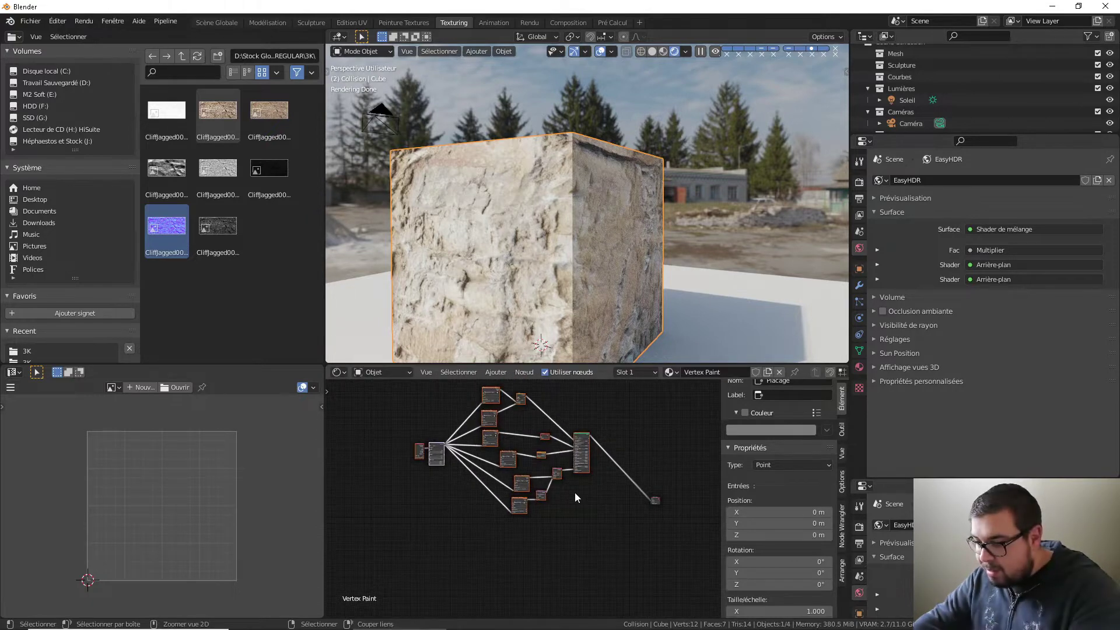
{"action": "key", "text": "ctrl+v"}
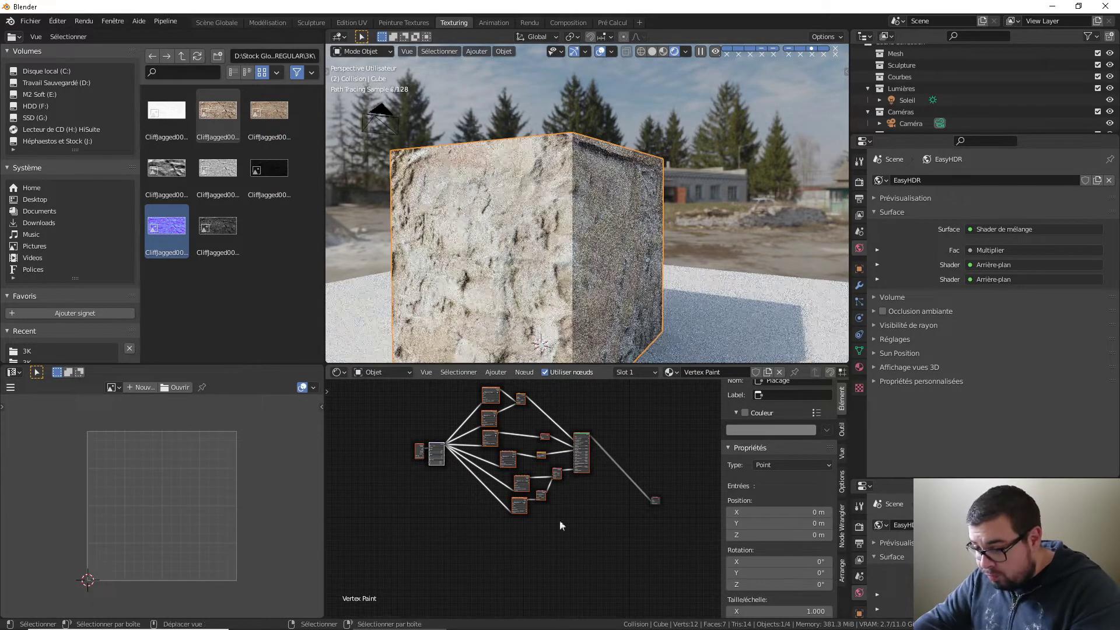
{"action": "left_click_drag", "start_coordinate": [579, 441], "coordinate": [578, 581]}
Step: Unlink the rock images from all six image texture nodes in the duplicated network
{"action": "middle_click_drag", "start_coordinate": [602, 523], "coordinate": [570, 434]}
{"action": "scroll", "coordinate": [526, 497], "scroll_direction": "up", "scroll_amount": 8}
{"action": "scroll", "coordinate": [478, 461], "scroll_direction": "up", "scroll_amount": 1}
{"action": "middle_click_drag", "start_coordinate": [402, 438], "coordinate": [537, 506]}
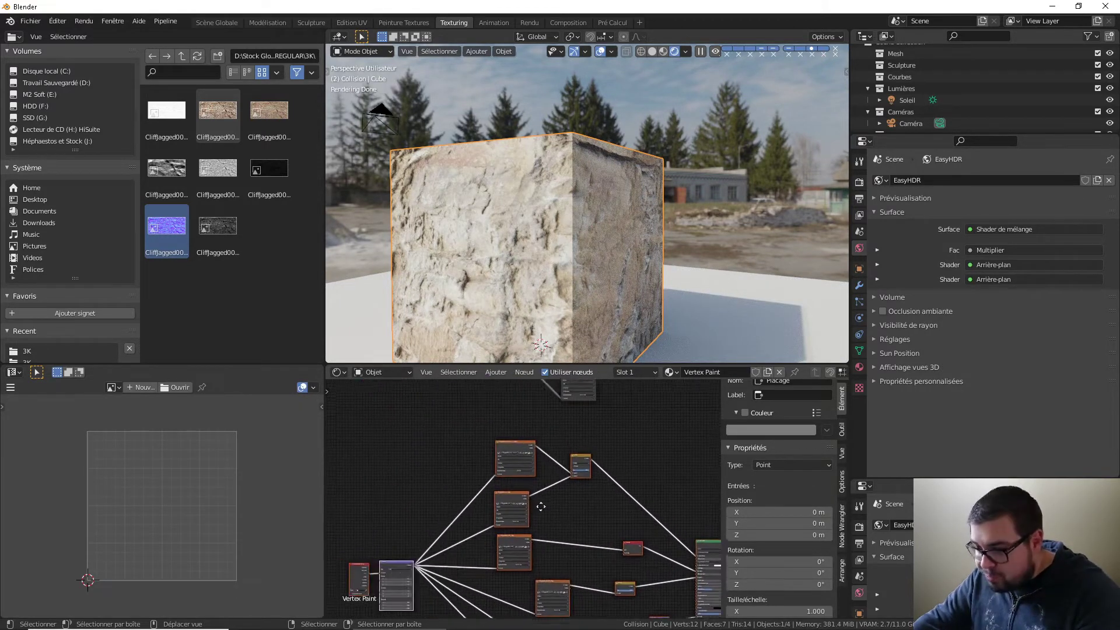
{"action": "scroll", "coordinate": [538, 506], "scroll_direction": "up", "scroll_amount": 7}
{"action": "left_click", "coordinate": [541, 422]}
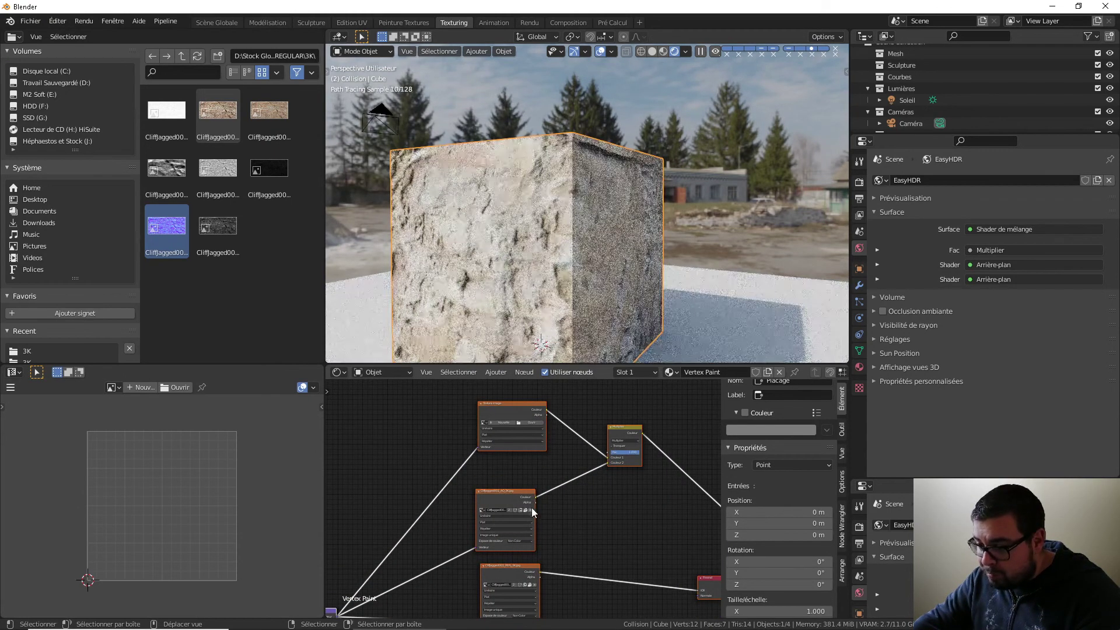
{"action": "left_click", "coordinate": [529, 510]}
{"action": "middle_click_drag", "start_coordinate": [563, 523], "coordinate": [543, 432]}
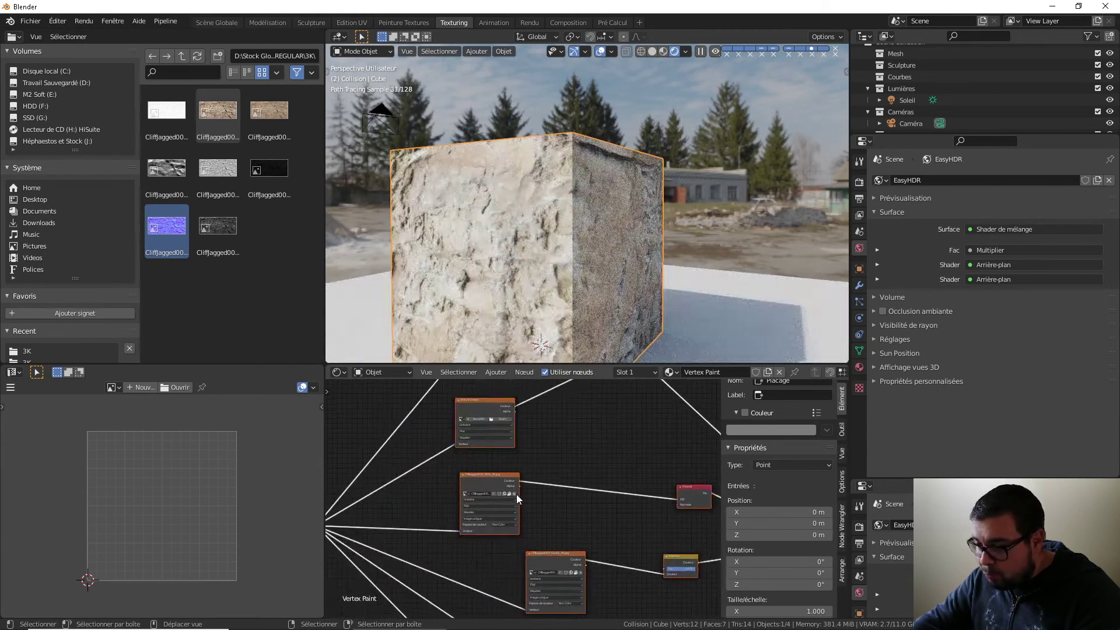
{"action": "left_click", "coordinate": [515, 494]}
{"action": "middle_click_drag", "start_coordinate": [600, 580], "coordinate": [555, 432]}
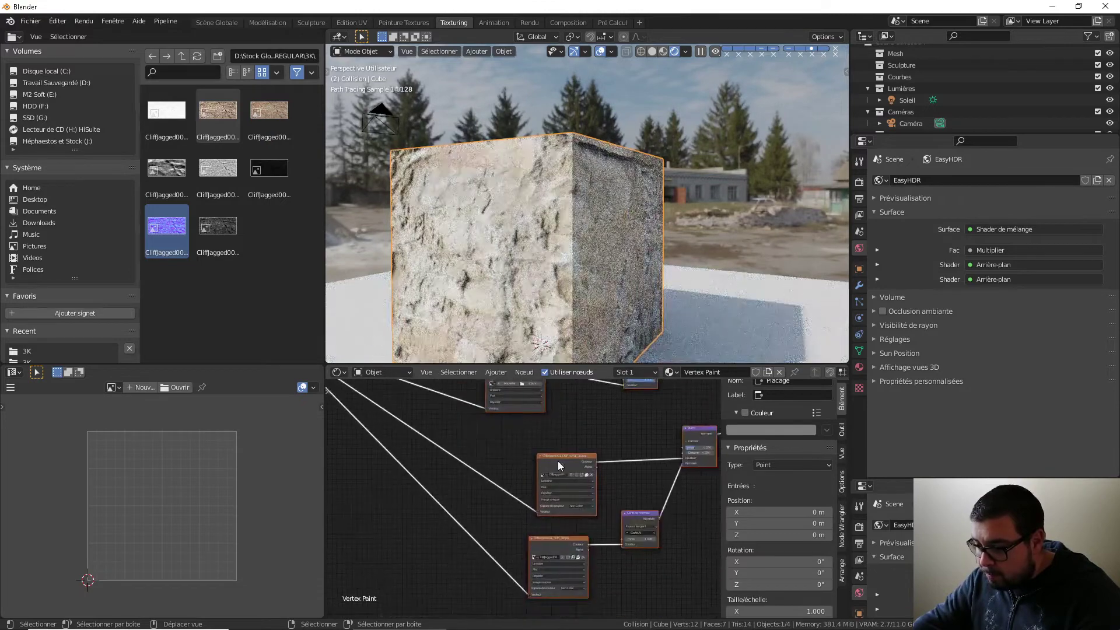
{"action": "left_click", "coordinate": [590, 474]}
{"action": "left_click", "coordinate": [582, 556]}
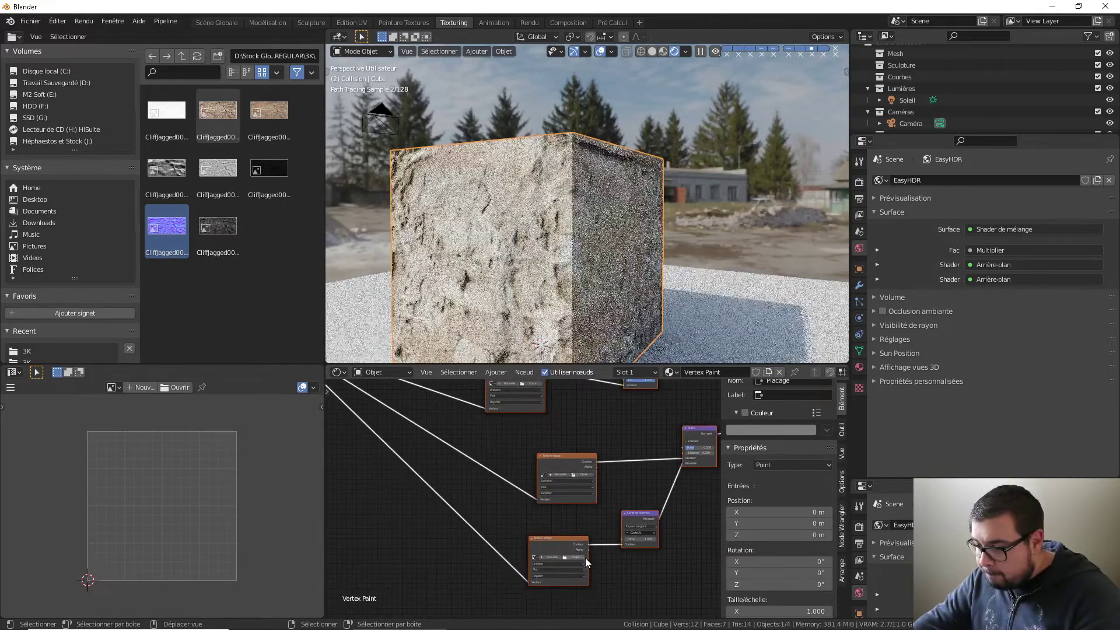
Step: Load the GrassShort001 VAR1 3K colour image into the duplicated network's colour image node
{"action": "middle_click_drag", "start_coordinate": [545, 467], "coordinate": [546, 628]}
{"action": "middle_click_drag", "start_coordinate": [491, 382], "coordinate": [506, 478]}
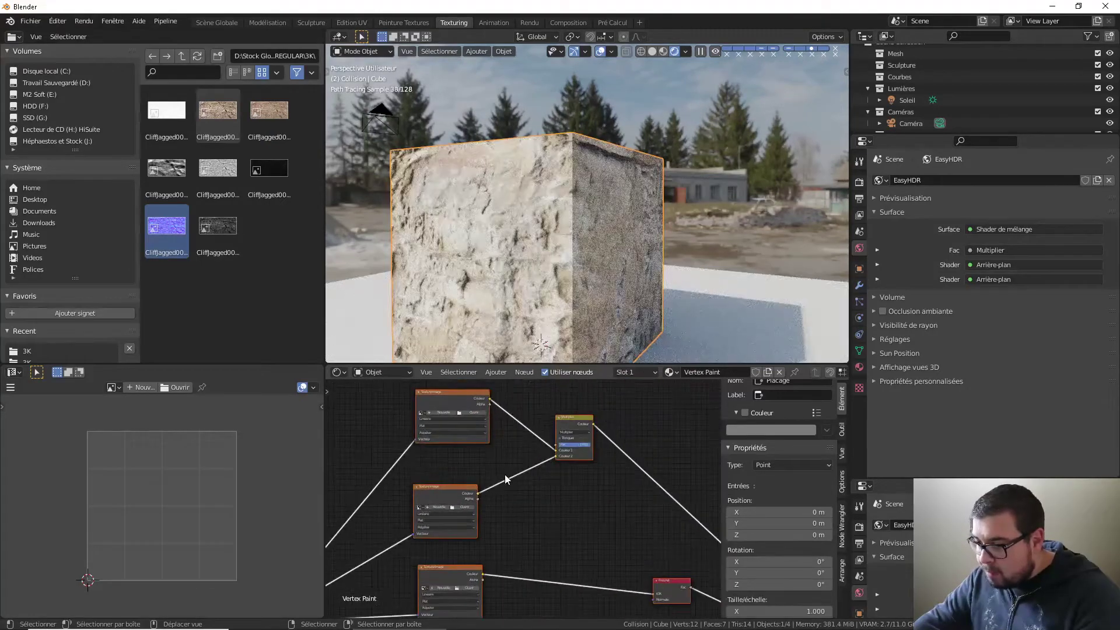
{"action": "left_click", "coordinate": [473, 412]}
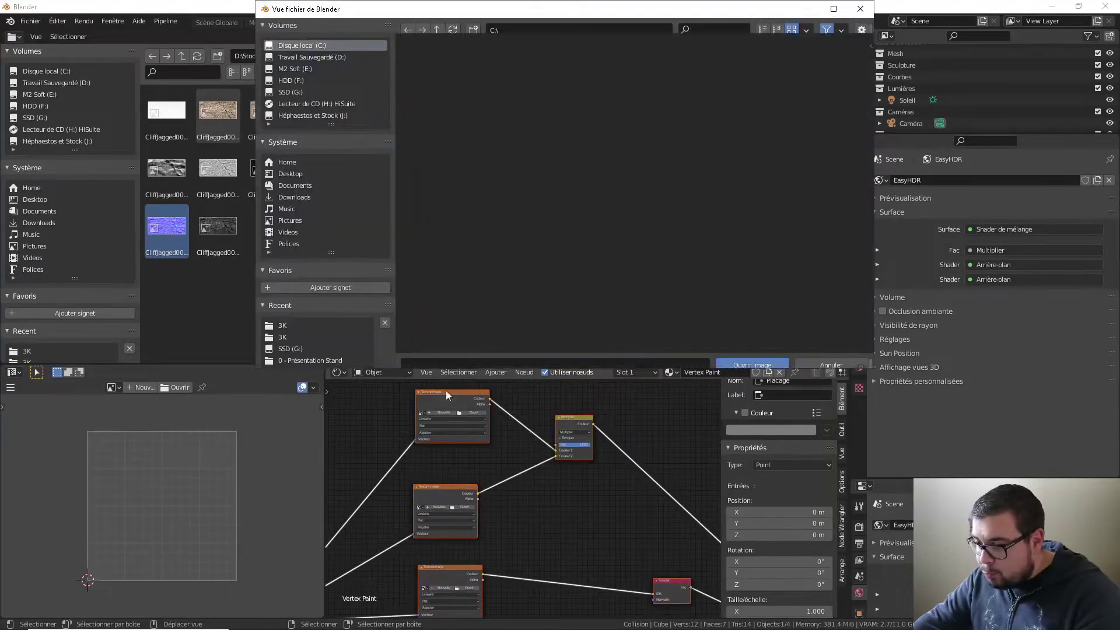
{"action": "left_click", "coordinate": [282, 324]}
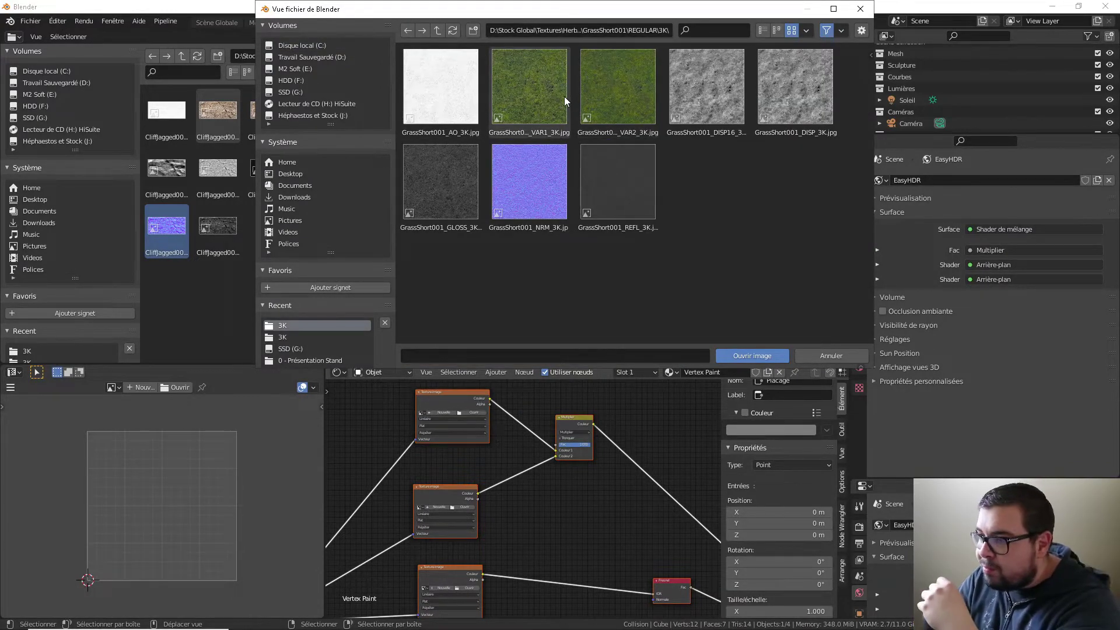
{"action": "double_click", "coordinate": [527, 100]}
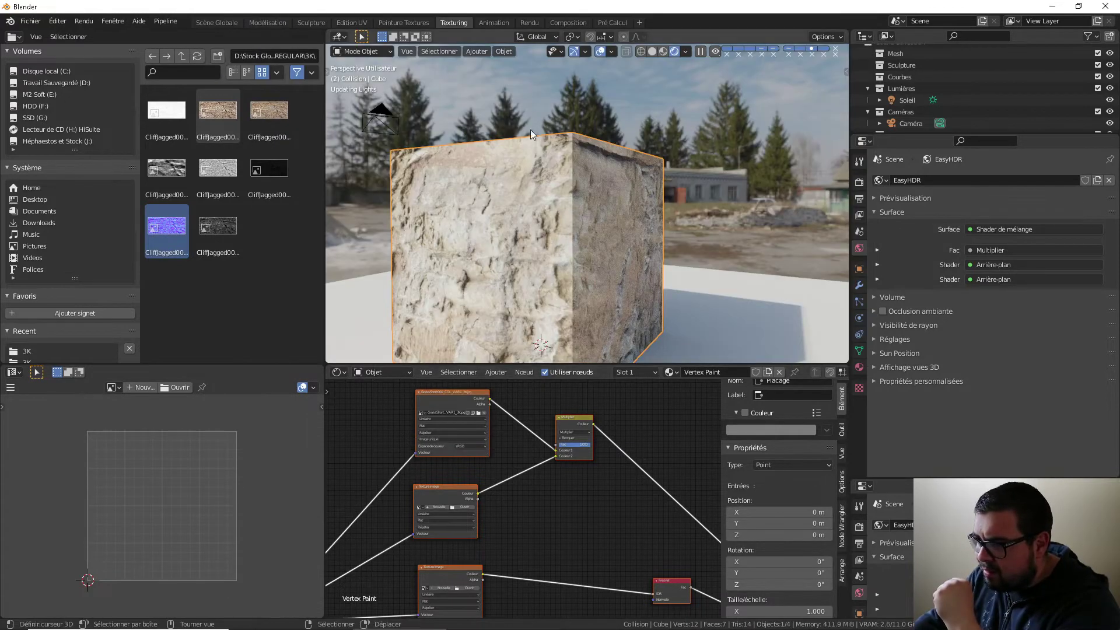
Step: Load GrassShort001_AO_3K.jpg into the duplicated network's ambient occlusion image node
{"action": "middle_click_drag", "start_coordinate": [491, 513], "coordinate": [498, 485]}
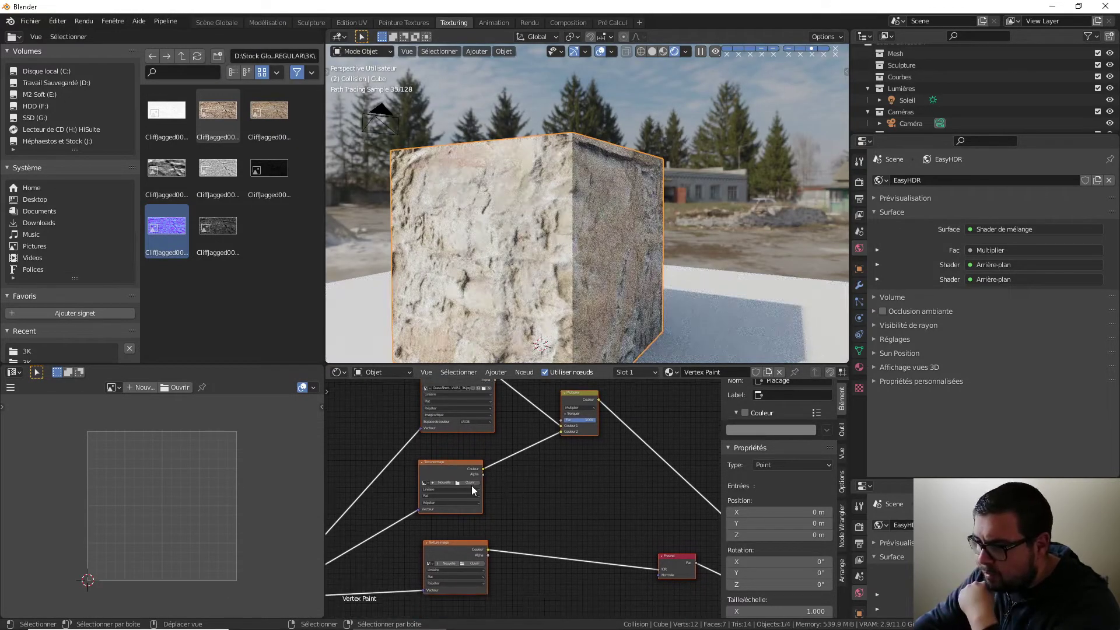
{"action": "left_click", "coordinate": [471, 485]}
{"action": "left_click", "coordinate": [470, 482]}
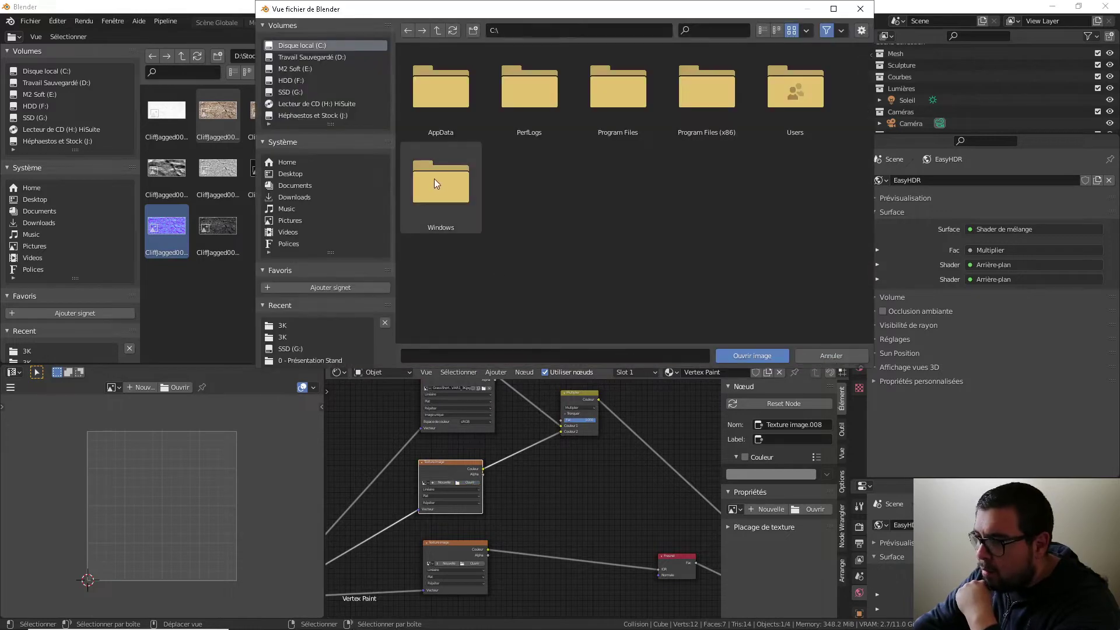
{"action": "left_click", "coordinate": [286, 324]}
{"action": "double_click", "coordinate": [454, 104]}
Step: Load GrassShort001_REFL_3K into the duplicated network's reflection image node and set its colour space to Non-Color
{"action": "middle_click_drag", "start_coordinate": [532, 478], "coordinate": [536, 395]}
{"action": "left_click", "coordinate": [479, 480]}
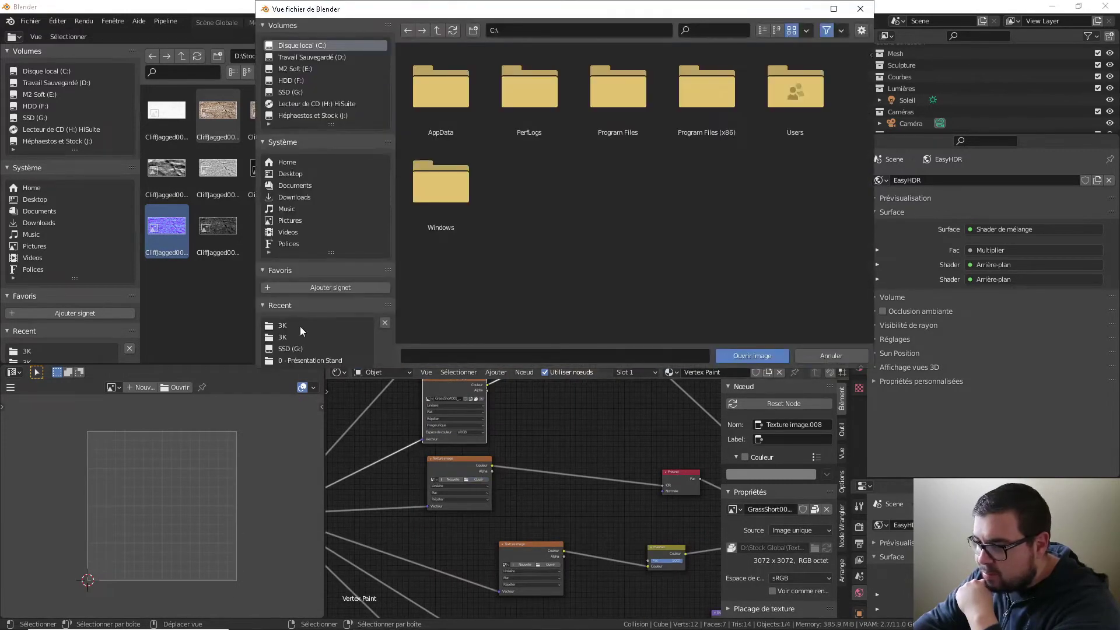
{"action": "left_click", "coordinate": [285, 325]}
{"action": "double_click", "coordinate": [610, 195]}
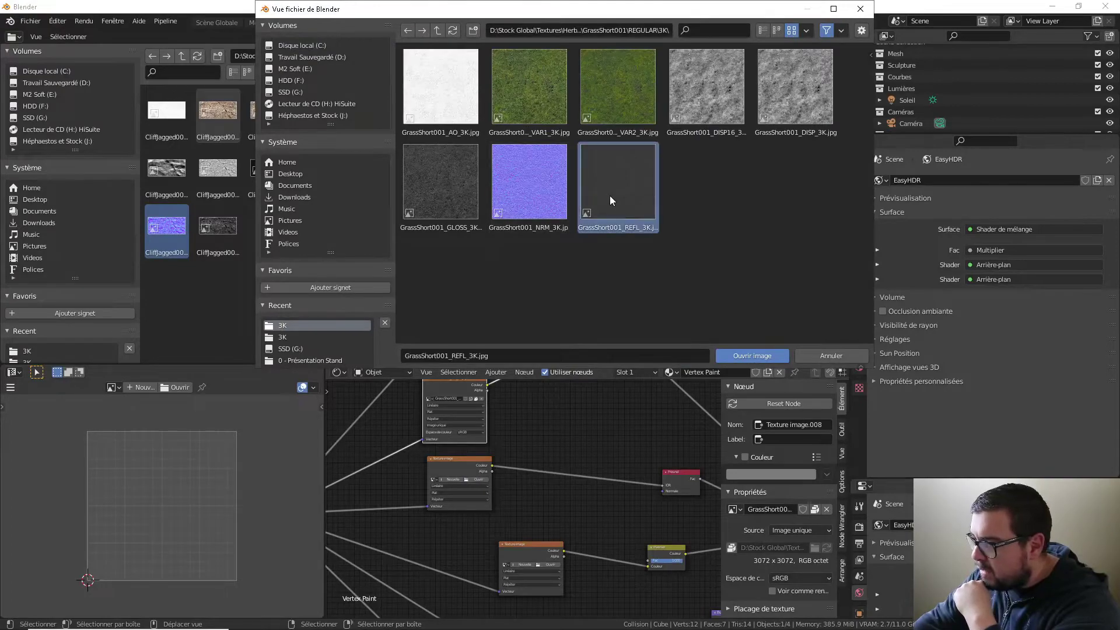
{"action": "mouse_move", "coordinate": [541, 508]}
{"action": "middle_mouse_down"}
{"action": "mouse_move", "coordinate": [557, 435]}
{"action": "mouse_move", "coordinate": [545, 498]}
{"action": "middle_mouse_up"}
{"action": "left_click", "coordinate": [495, 441]}
{"action": "left_click", "coordinate": [497, 465]}
Step: Set the colour space of the grass ambient occlusion image node to Non-Color
{"action": "scroll", "coordinate": [544, 498], "scroll_direction": "up", "scroll_amount": 1}
{"action": "left_click", "coordinate": [503, 414]}
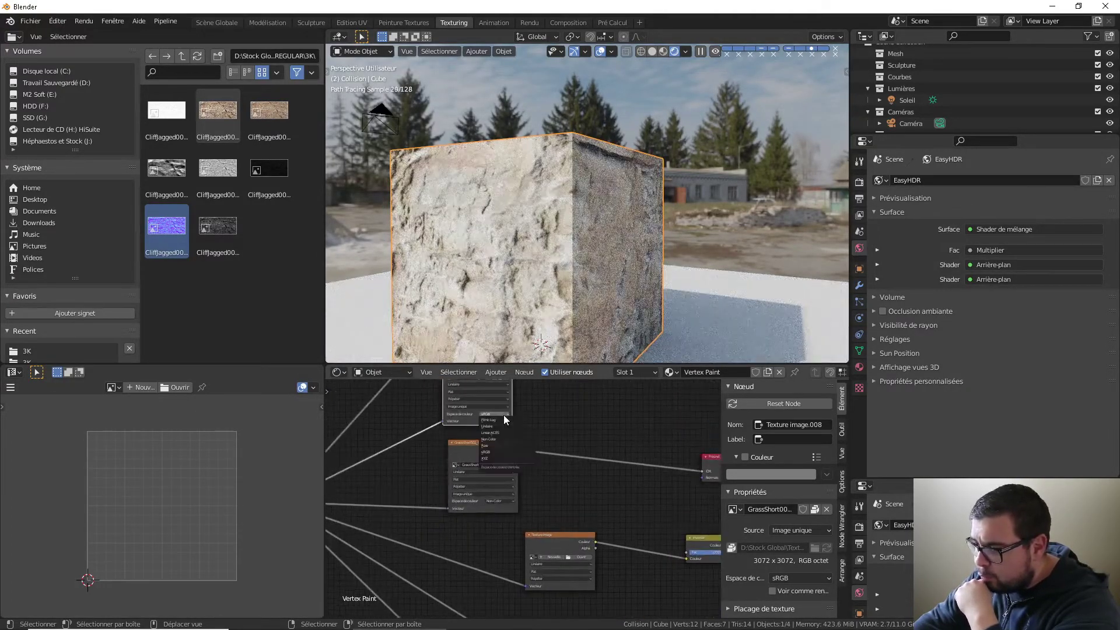
{"action": "left_click", "coordinate": [498, 439]}
Step: Load GrassShort001_GLOSS_3K into the image node feeding the grass network's Invert node and set its colour space to Non-Color
{"action": "middle_click_drag", "start_coordinate": [583, 553], "coordinate": [570, 492]}
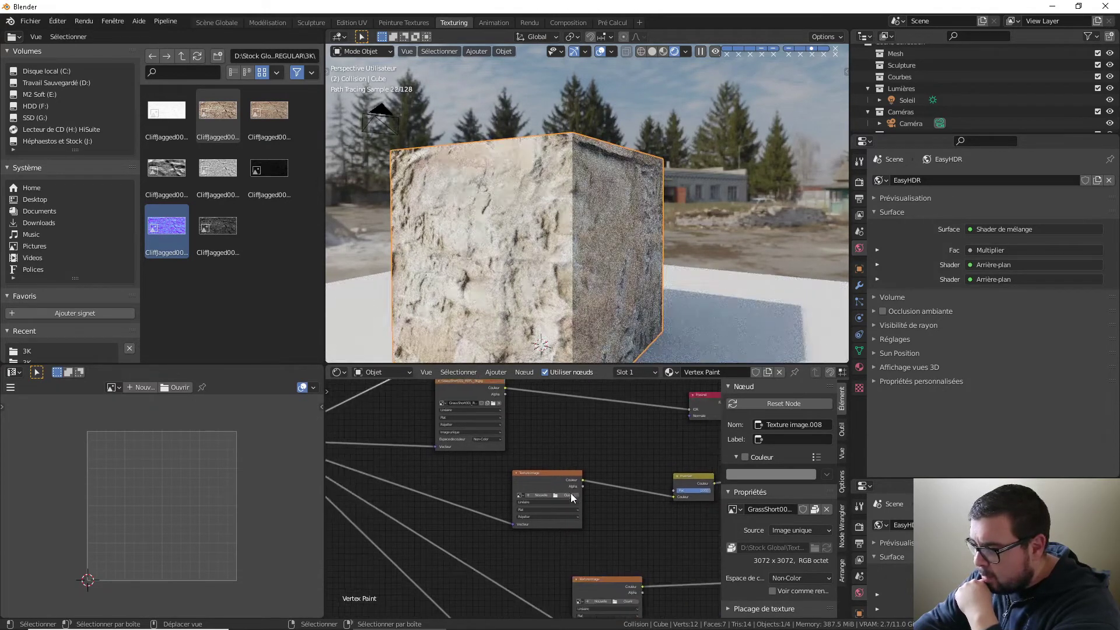
{"action": "left_click", "coordinate": [570, 495]}
{"action": "left_click", "coordinate": [284, 326]}
{"action": "double_click", "coordinate": [456, 200]}
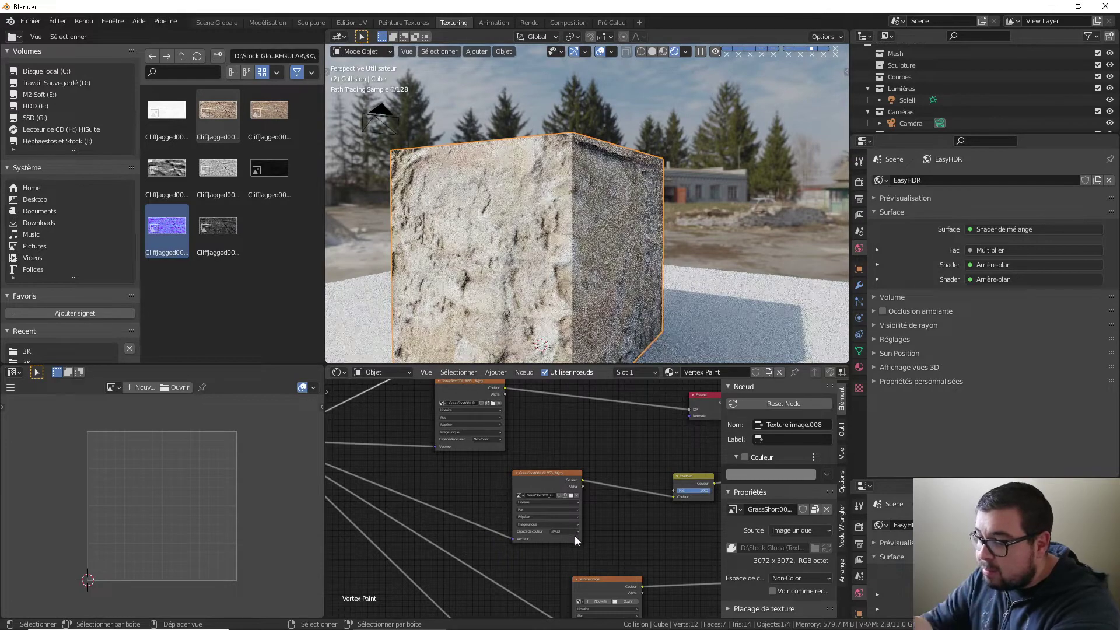
{"action": "left_click", "coordinate": [575, 530]}
{"action": "left_click", "coordinate": [573, 557]}
Step: Load the GrassShort001 DISP16 3K image into the grass Bump node's height image node, using the Non-Color colour space
{"action": "middle_click_drag", "start_coordinate": [629, 533], "coordinate": [585, 420]}
{"action": "left_click", "coordinate": [584, 488]}
{"action": "left_click", "coordinate": [283, 325]}
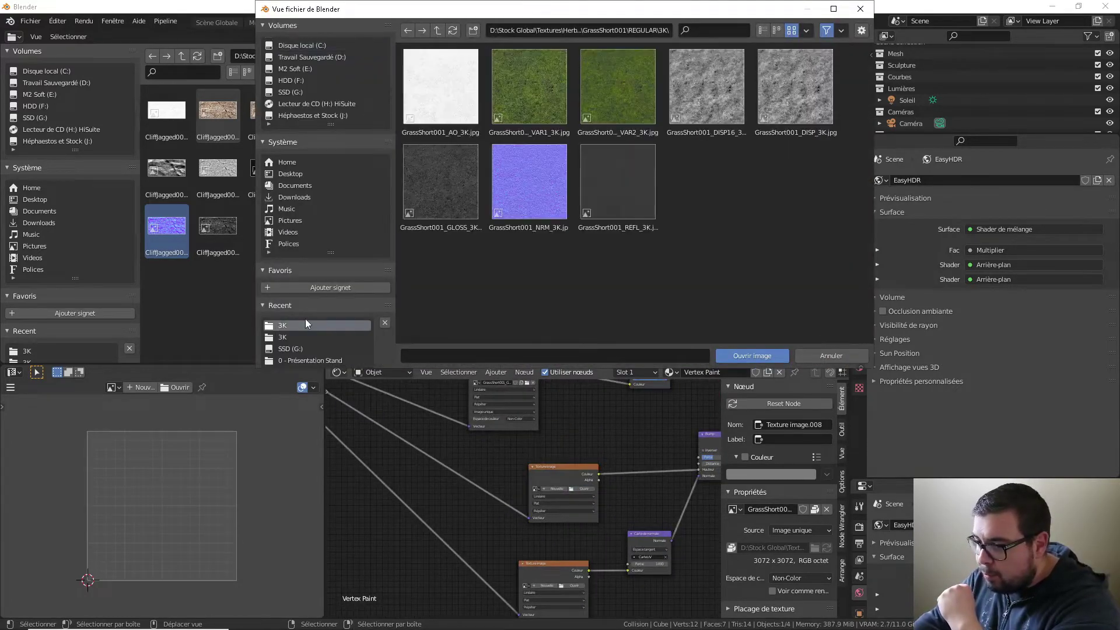
{"action": "double_click", "coordinate": [722, 131]}
Step: Load GrassShort001_NRM_3K.jpg into the grass normal map's image node and set its colour space to Non-Color
{"action": "middle_click_drag", "start_coordinate": [615, 556], "coordinate": [582, 501]}
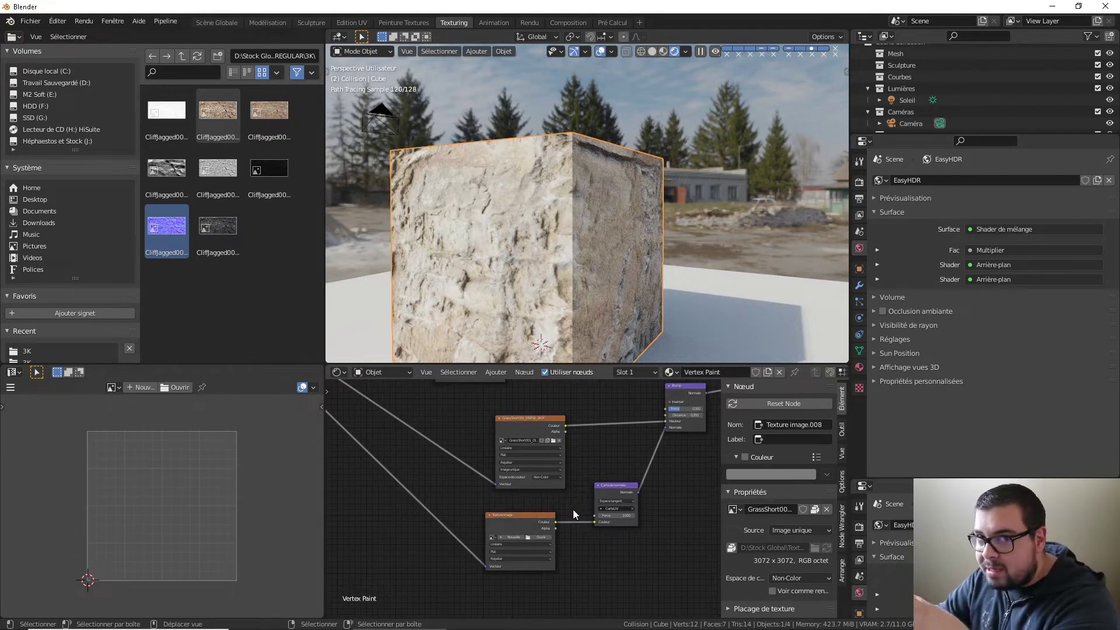
{"action": "middle_click_drag", "start_coordinate": [616, 463], "coordinate": [584, 585]}
{"action": "scroll", "coordinate": [562, 479], "scroll_direction": "up", "scroll_amount": 1}
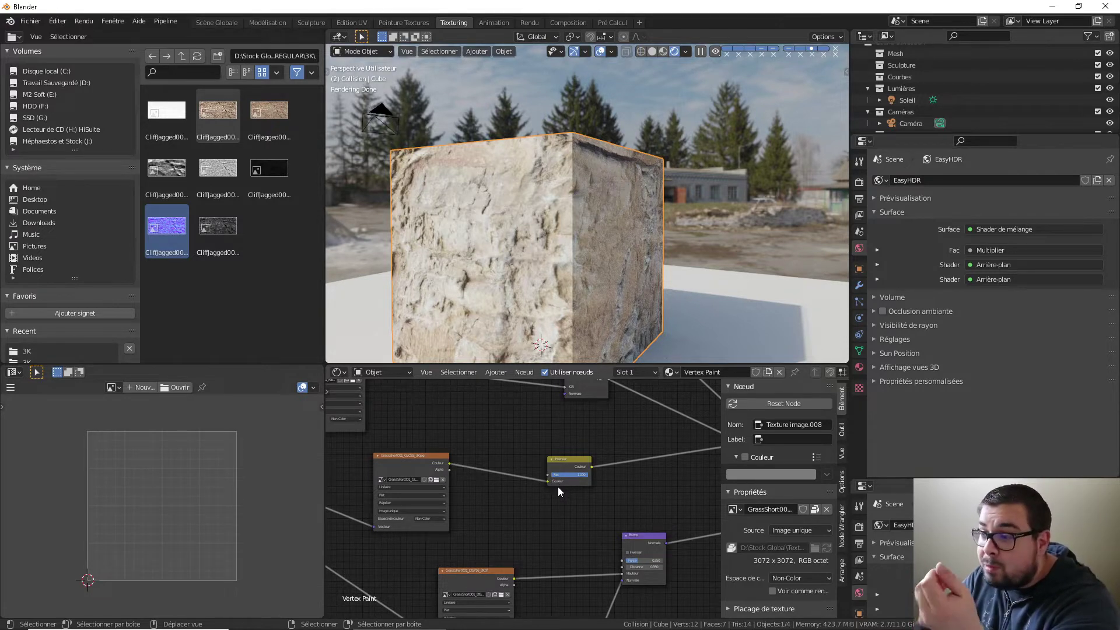
{"action": "middle_click_drag", "start_coordinate": [526, 571], "coordinate": [613, 382]}
{"action": "scroll", "coordinate": [583, 466], "scroll_direction": "down", "scroll_amount": 1}
{"action": "left_click", "coordinate": [574, 528]}
{"action": "left_click", "coordinate": [576, 555]}
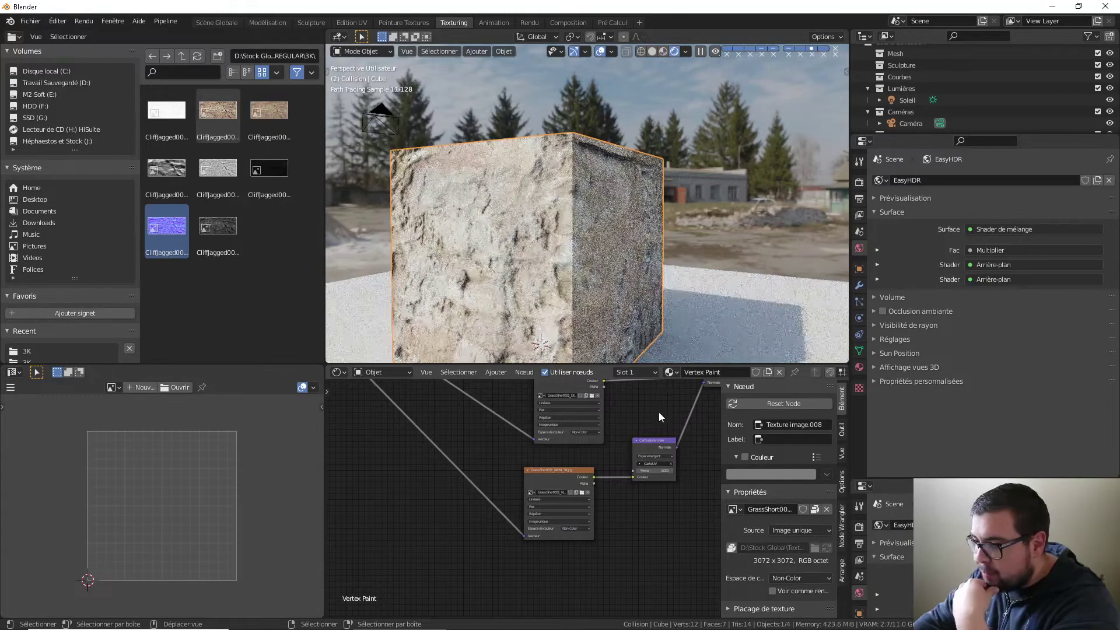
Step: Select all nodes of the grass shader network and enclose them in a frame
{"action": "middle_click_drag", "start_coordinate": [700, 407], "coordinate": [542, 500]}
{"action": "scroll", "coordinate": [553, 498], "scroll_direction": "down", "scroll_amount": 10}
{"action": "middle_click_drag", "start_coordinate": [579, 443], "coordinate": [547, 515]}
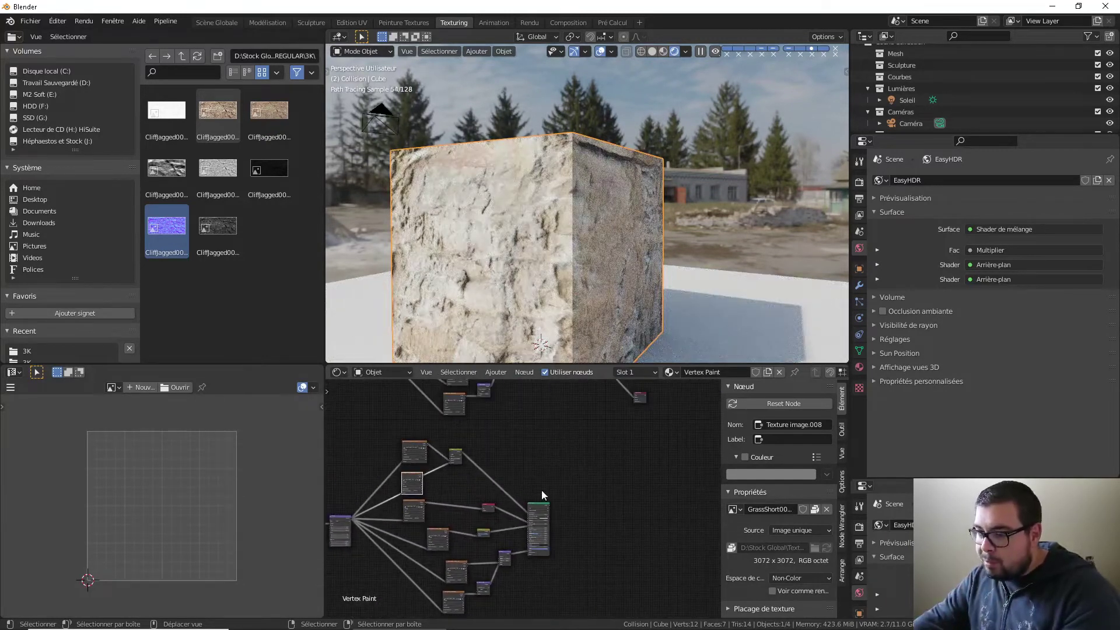
{"action": "middle_click_drag", "start_coordinate": [568, 385], "coordinate": [588, 469]}
{"action": "middle_click_drag", "start_coordinate": [570, 563], "coordinate": [567, 442]}
{"action": "scroll", "coordinate": [544, 462], "scroll_direction": "down", "scroll_amount": 5}
{"action": "scroll", "coordinate": [503, 456], "scroll_direction": "up", "scroll_amount": 1}
{"action": "left_click_drag", "start_coordinate": [593, 423], "coordinate": [369, 613]}
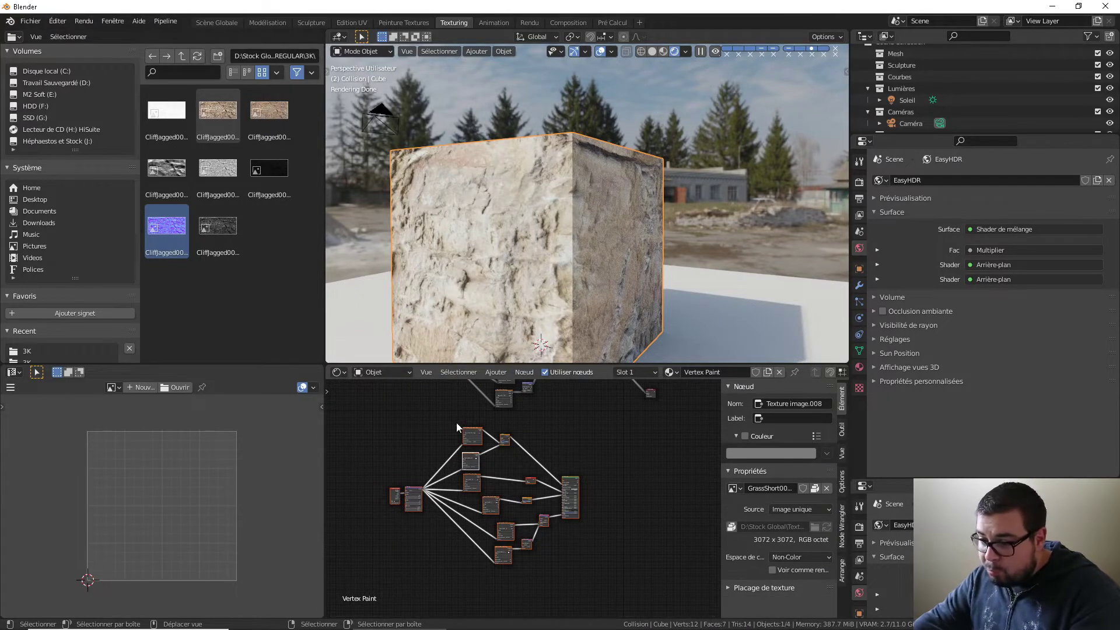
{"action": "key", "text": "ctrl+j"}
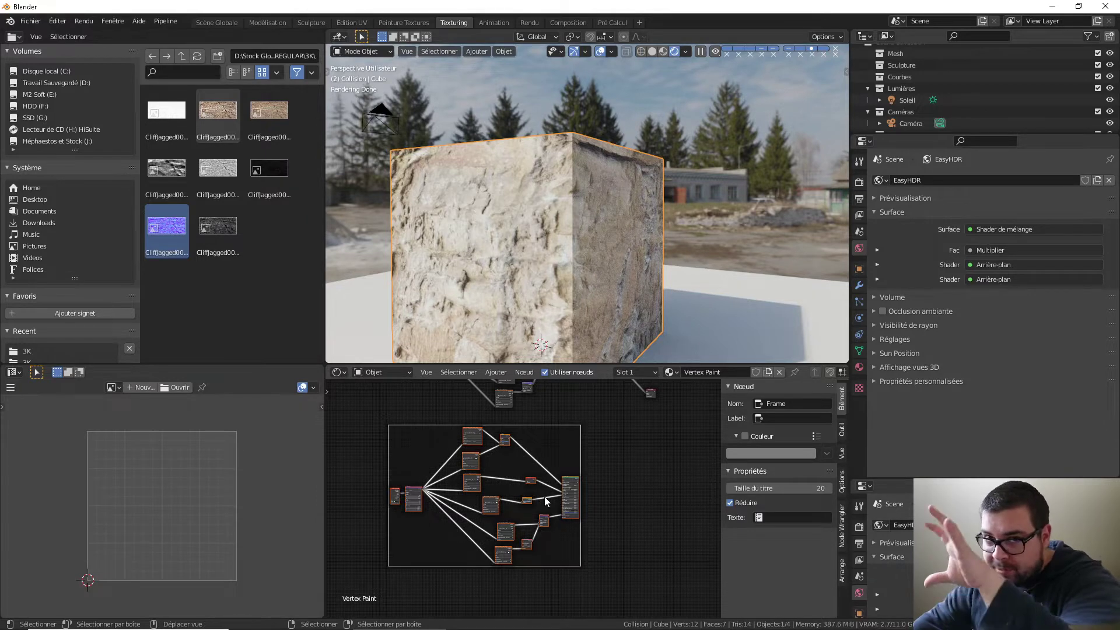
Step: Label the grass network's frame Herbe
{"action": "left_click", "coordinate": [795, 419]}
{"action": "type", "text": "Here"}
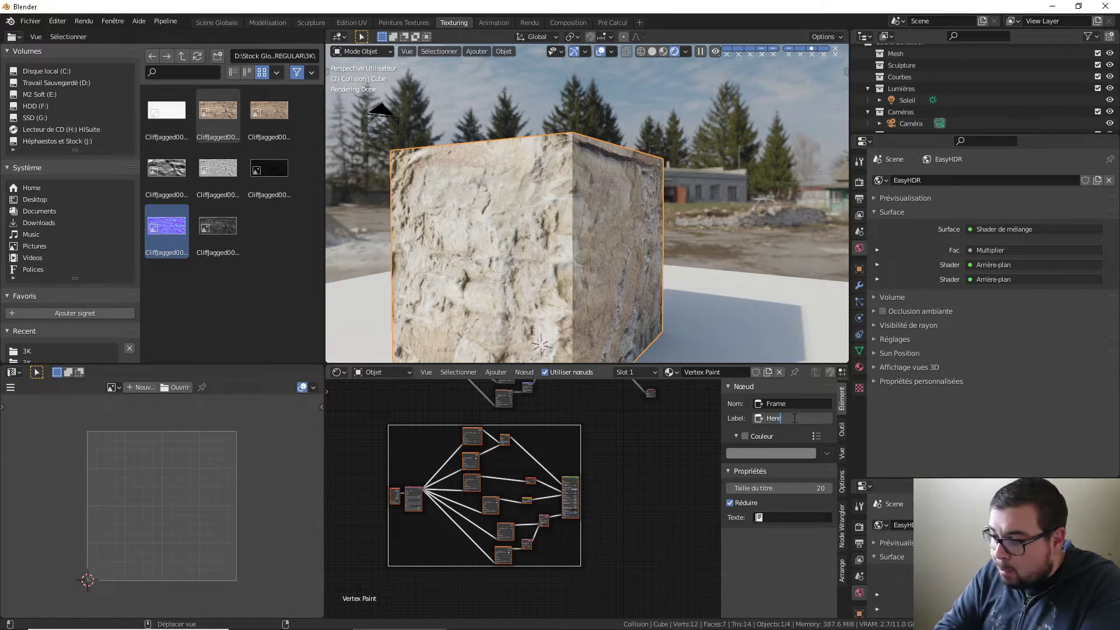
{"action": "key", "text": "BackSpace"}
{"action": "type", "text": "be"}
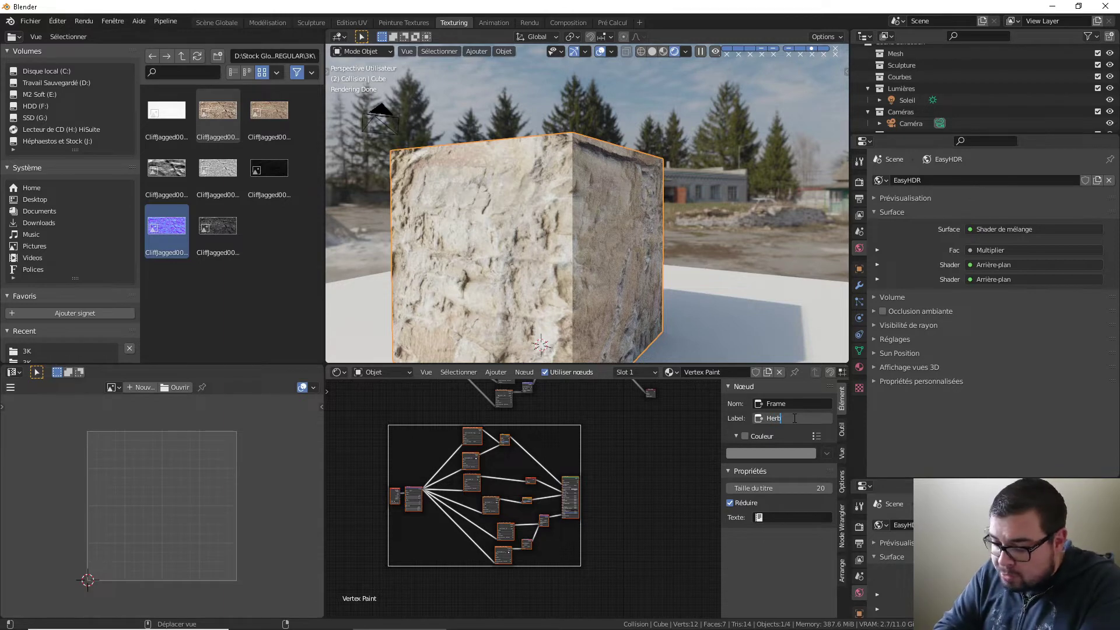
{"action": "key", "text": "Return"}
Step: Enclose all nodes of the rock shader network in a frame and label it Roche
{"action": "scroll", "coordinate": [621, 462], "scroll_direction": "up", "scroll_amount": 1}
{"action": "middle_click_drag", "start_coordinate": [621, 462], "coordinate": [636, 610]}
{"action": "scroll", "coordinate": [596, 432], "scroll_direction": "up", "scroll_amount": 2}
{"action": "left_click_drag", "start_coordinate": [620, 399], "coordinate": [354, 573]}
{"action": "key", "text": "ctrl+j"}
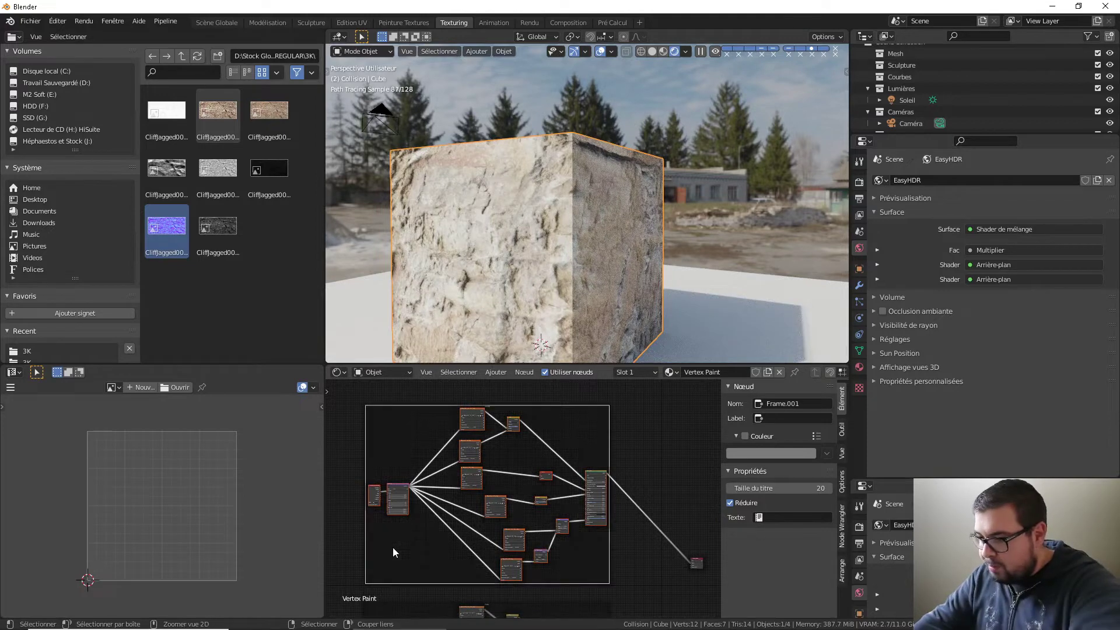
{"action": "left_click", "coordinate": [793, 417]}
{"action": "type", "text": "Roche"}
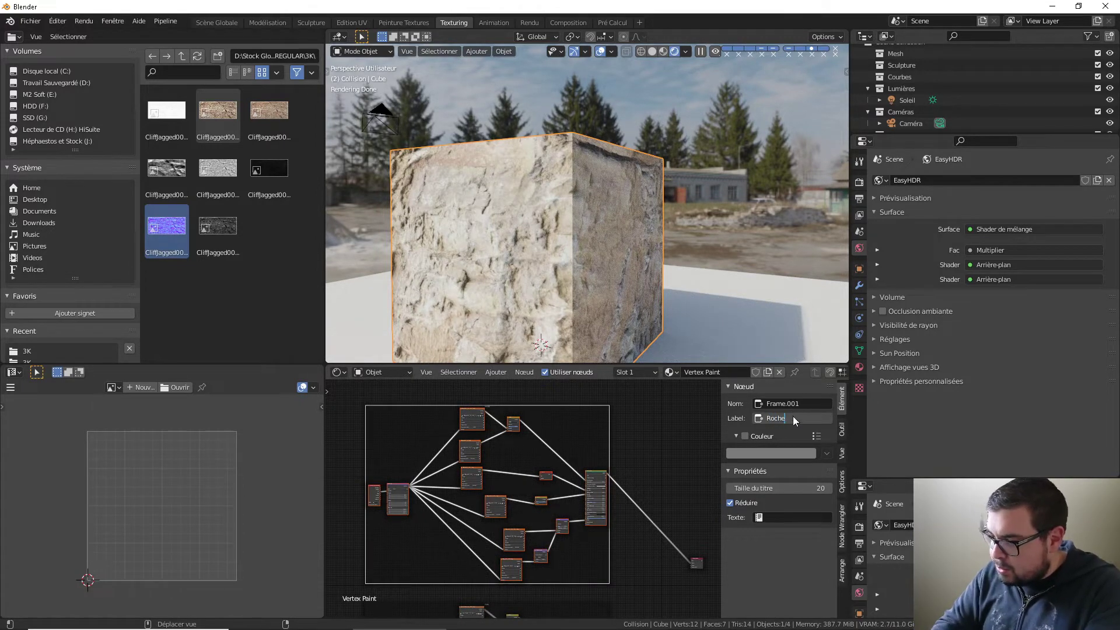
{"action": "key", "text": "Return"}
Step: Move the material output node farther away from the framed networks to make room for a mixing node
{"action": "middle_click_drag", "start_coordinate": [596, 550], "coordinate": [548, 444]}
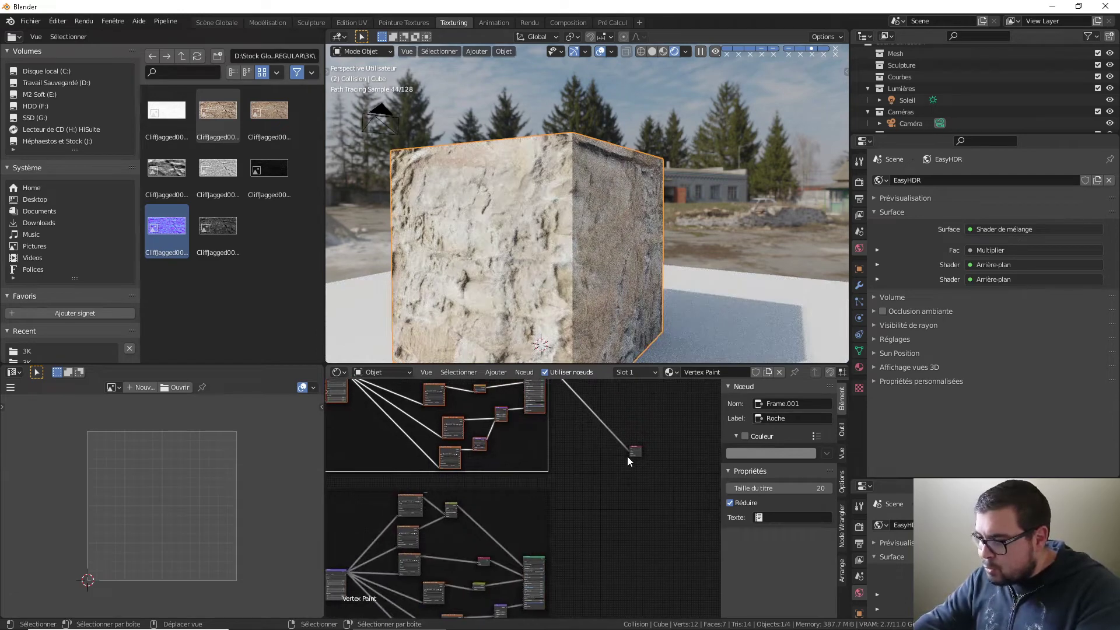
{"action": "scroll", "coordinate": [630, 453], "scroll_direction": "up", "scroll_amount": 1}
{"action": "left_click", "coordinate": [644, 447]}
{"action": "left_click_drag", "start_coordinate": [646, 447], "coordinate": [682, 449]}
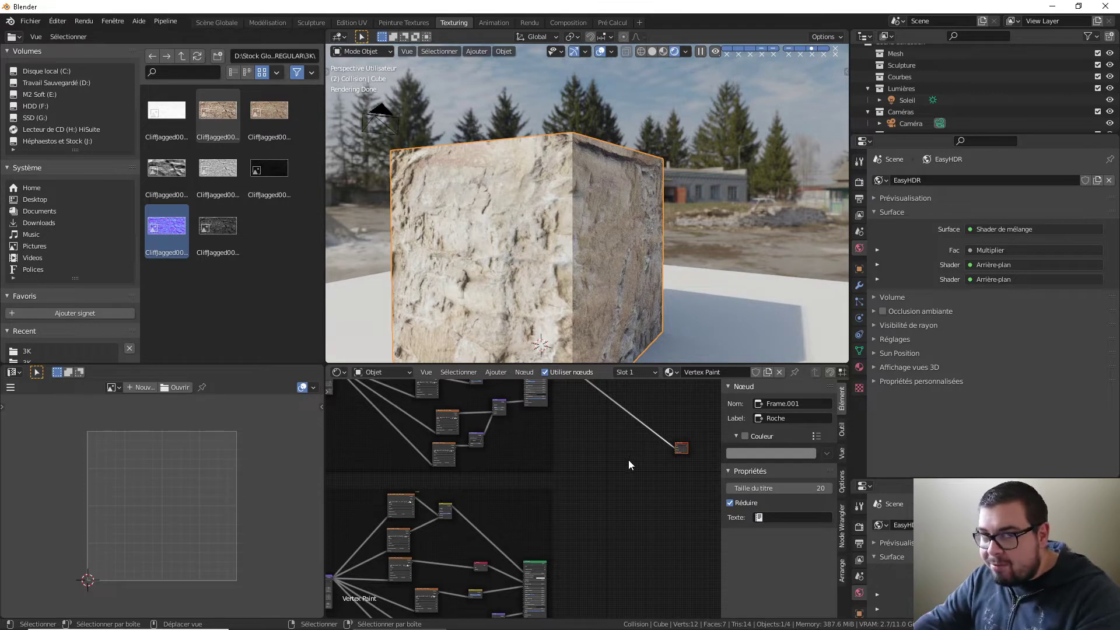
Step: Try inserting a Mix RGB node on the link between the rock shader and the material output
{"action": "middle_click_drag", "start_coordinate": [599, 478], "coordinate": [596, 470]}
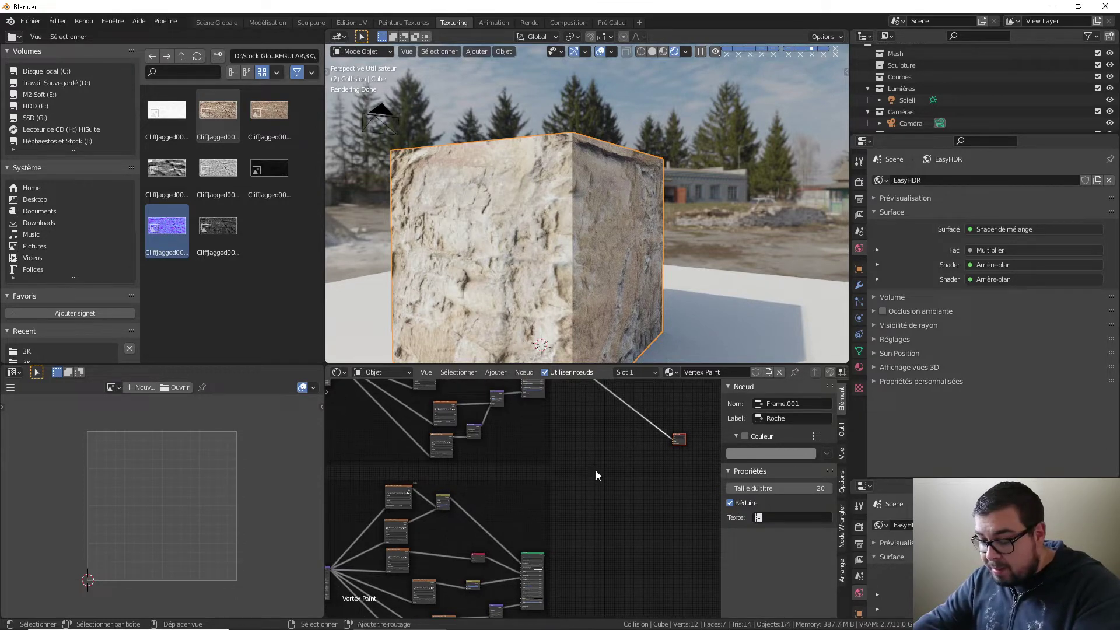
{"action": "key", "text": "shift+a"}
{"action": "mouse_move", "coordinate": [566, 459]}
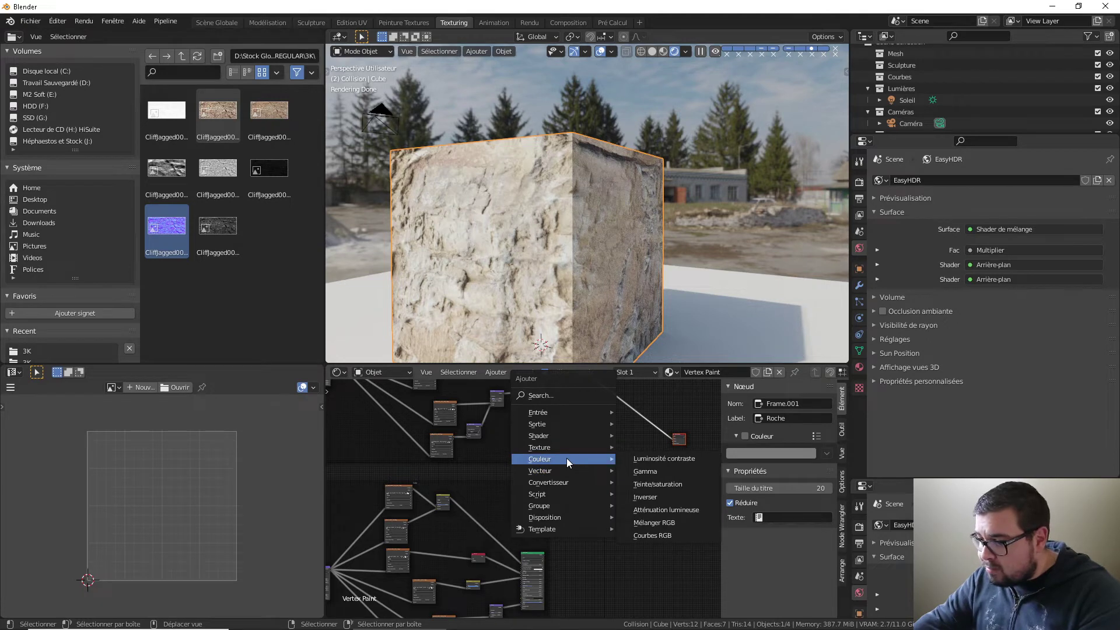
{"action": "left_click", "coordinate": [659, 523]}
{"action": "left_click", "coordinate": [631, 404]}
{"action": "middle_click_drag", "start_coordinate": [597, 432], "coordinate": [580, 522]}
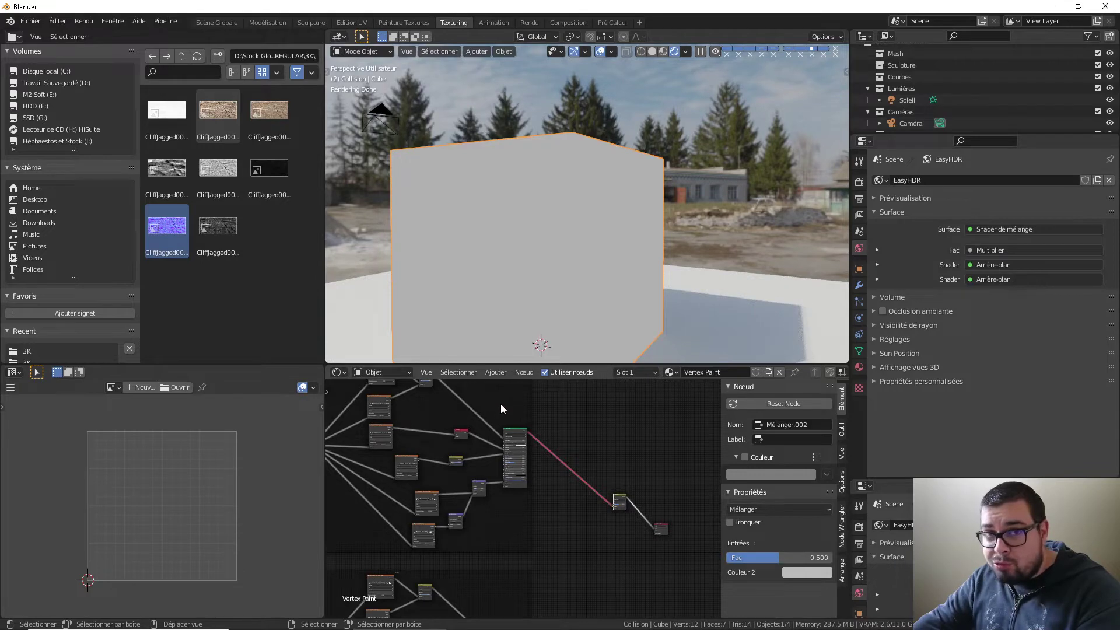
Step: Compare the rock BSDF's output socket with the Mix RGB node's colour inputs, and delete the Mix RGB node
{"action": "scroll", "coordinate": [582, 488], "scroll_direction": "up", "scroll_amount": 5}
{"action": "middle_click_drag", "start_coordinate": [520, 435], "coordinate": [516, 522]}
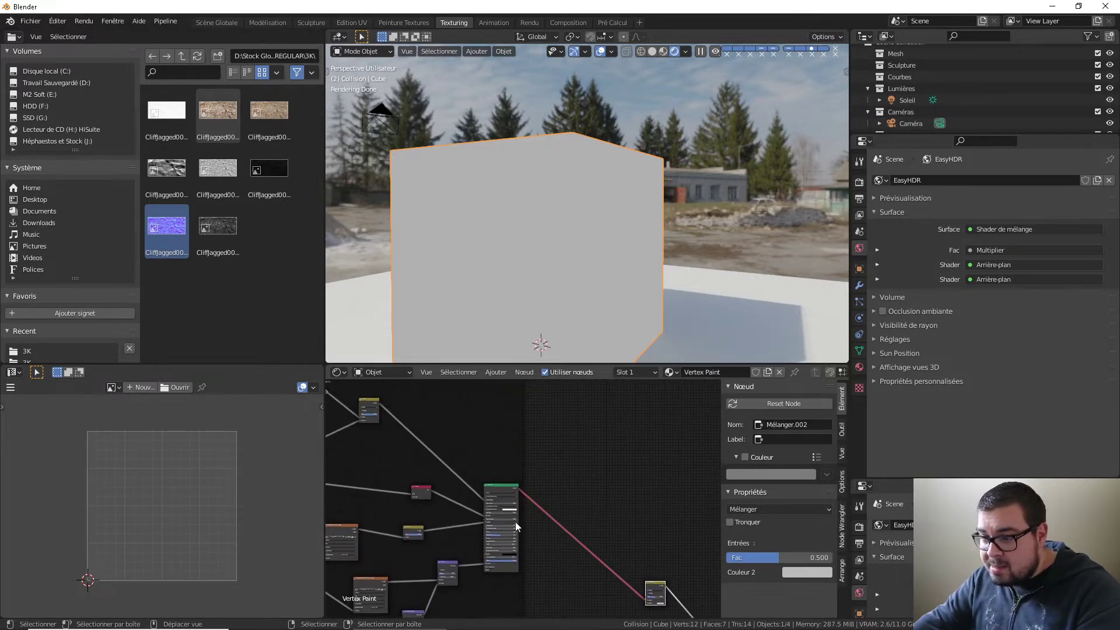
{"action": "scroll", "coordinate": [515, 521], "scroll_direction": "up", "scroll_amount": 5}
{"action": "scroll", "coordinate": [520, 485], "scroll_direction": "up", "scroll_amount": 2}
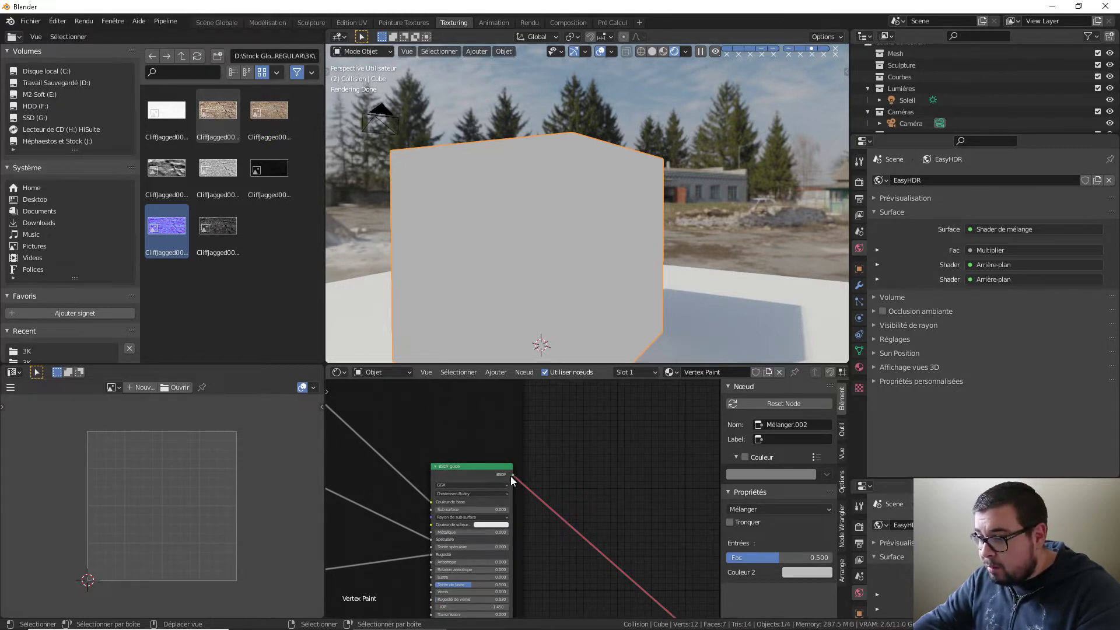
{"action": "scroll", "coordinate": [611, 506], "scroll_direction": "down", "scroll_amount": 4}
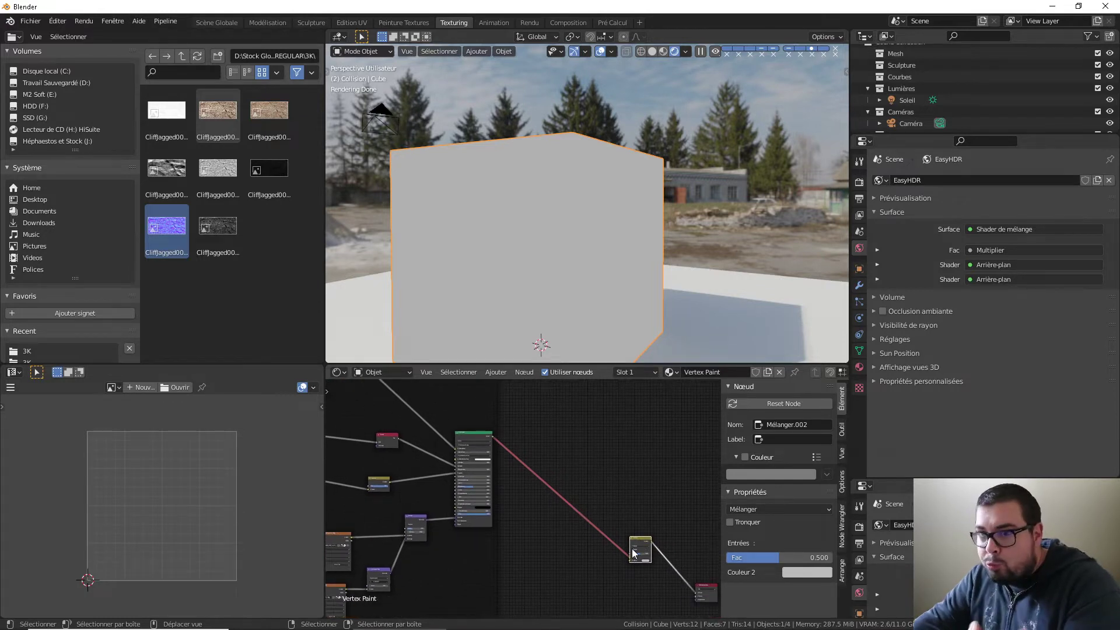
{"action": "scroll", "coordinate": [639, 580], "scroll_direction": "up", "scroll_amount": 3}
{"action": "mouse_move", "coordinate": [637, 578]}
{"action": "middle_mouse_down"}
{"action": "mouse_move", "coordinate": [481, 447]}
{"action": "mouse_move", "coordinate": [617, 575]}
{"action": "middle_mouse_up"}
{"action": "scroll", "coordinate": [532, 474], "scroll_direction": "up", "scroll_amount": 4}
{"action": "mouse_move", "coordinate": [489, 489]}
{"action": "middle_mouse_down"}
{"action": "mouse_move", "coordinate": [537, 555]}
{"action": "mouse_move", "coordinate": [612, 616]}
{"action": "middle_mouse_up"}
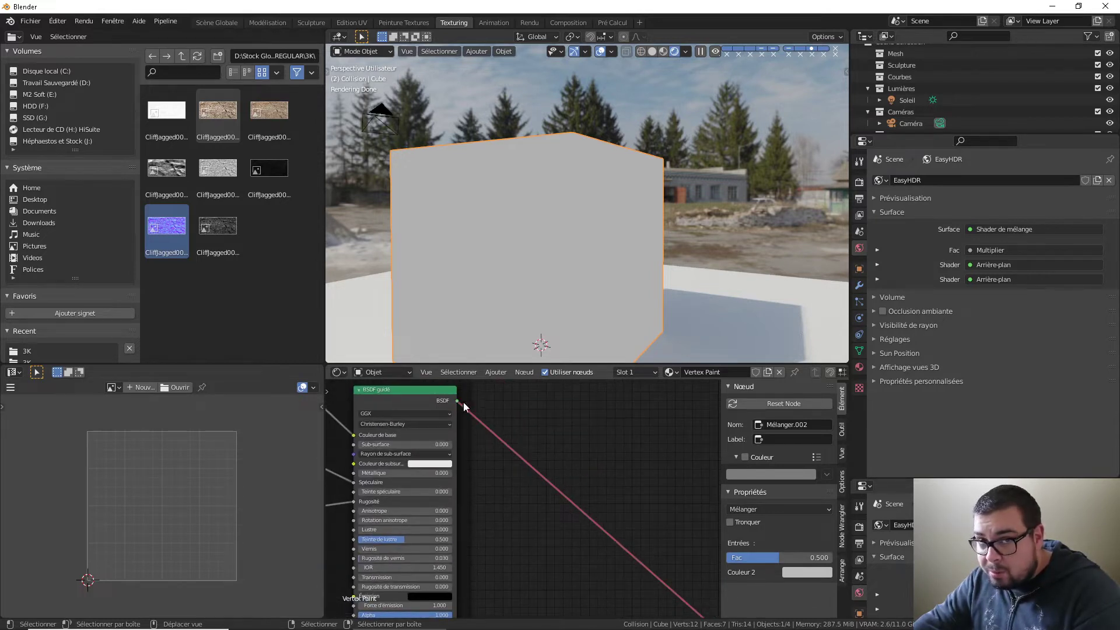
{"action": "middle_click_drag", "start_coordinate": [624, 547], "coordinate": [487, 448]}
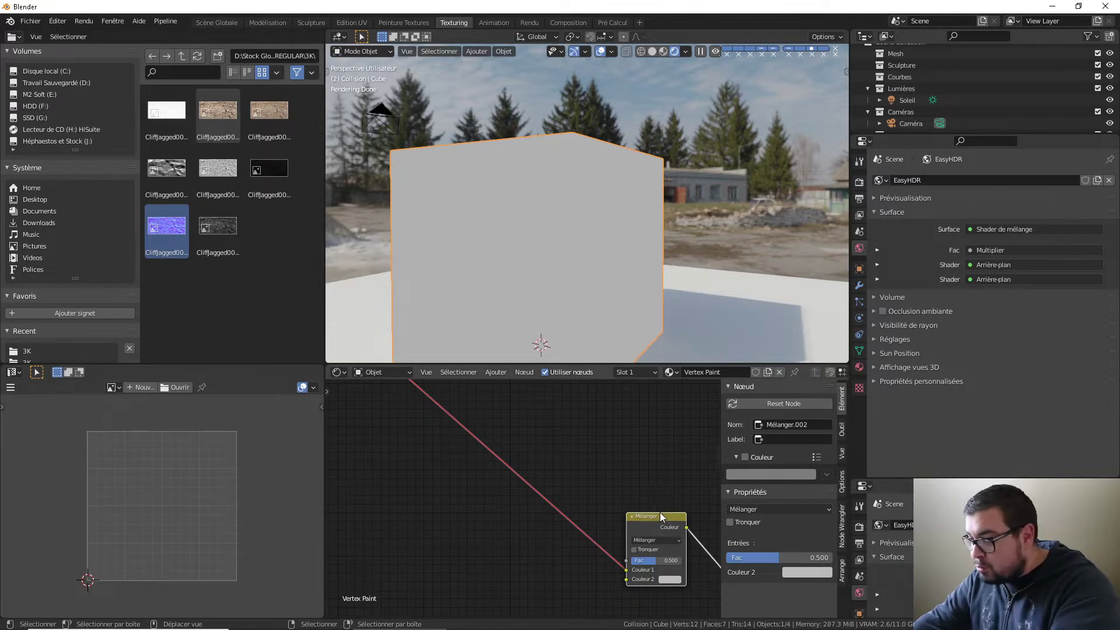
{"action": "key", "text": "x"}
Step: Add a Mix Shader node and connect its output to the material output
{"action": "key", "text": "shift+a"}
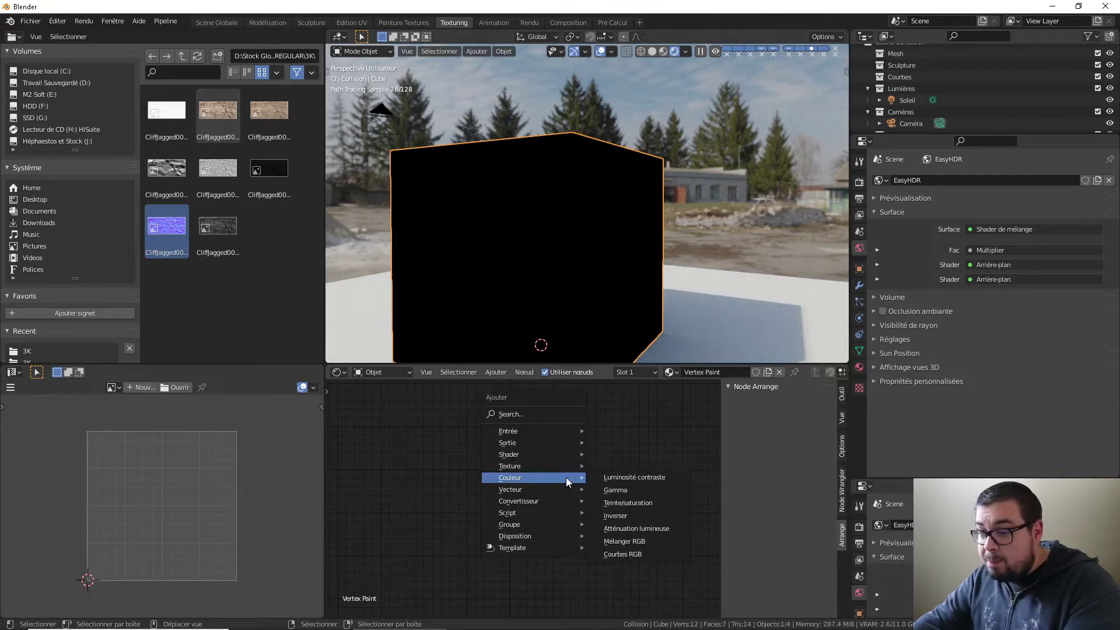
{"action": "mouse_move", "coordinate": [553, 454]}
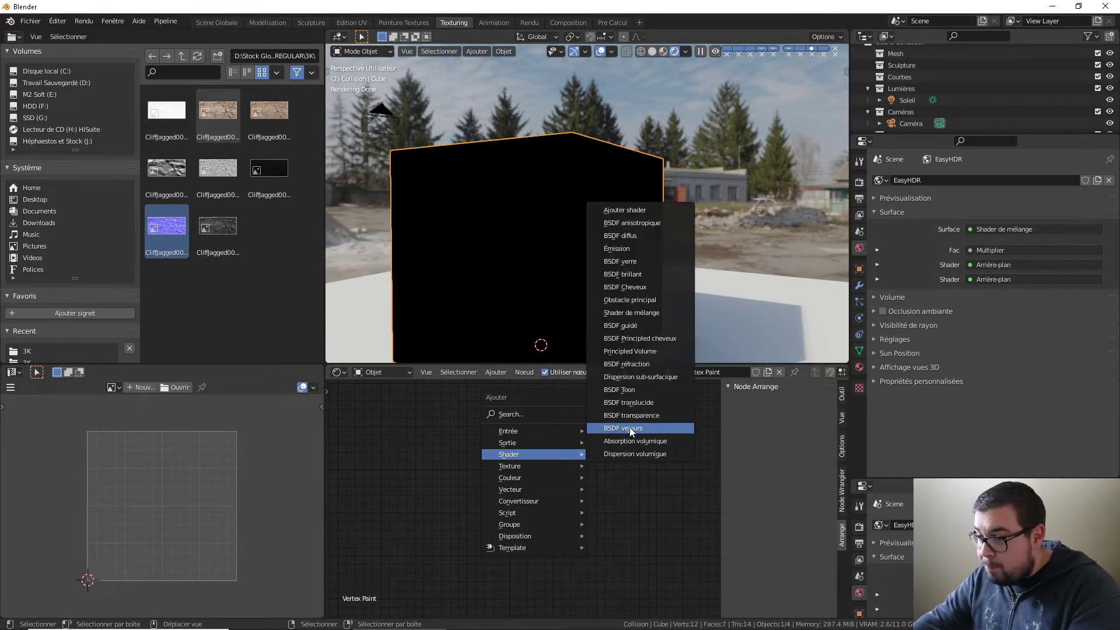
{"action": "left_click", "coordinate": [652, 314]}
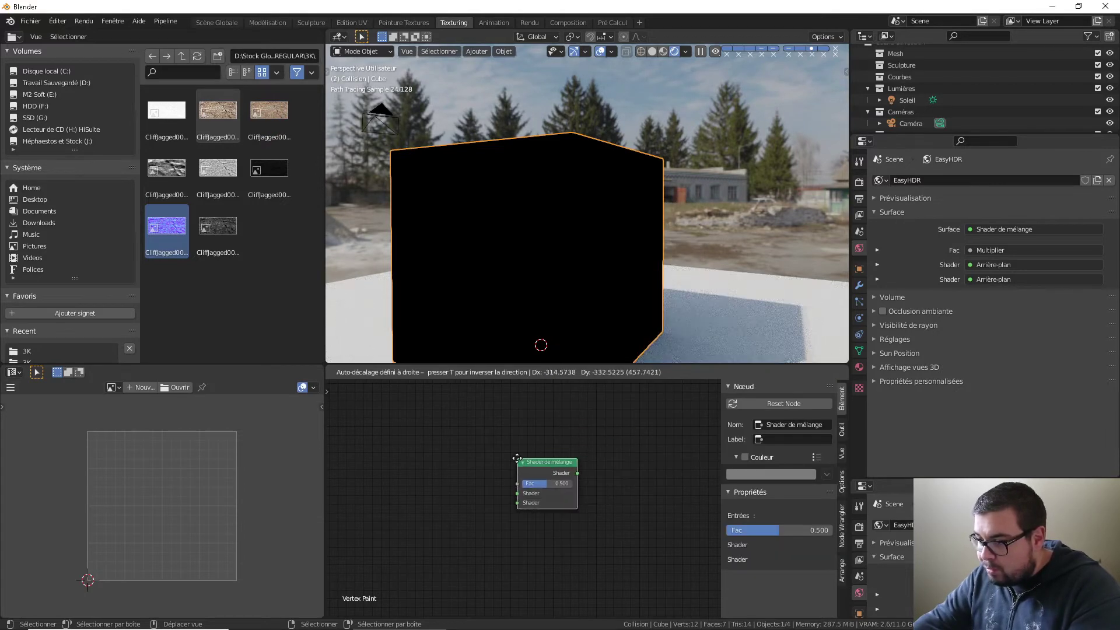
{"action": "scroll", "coordinate": [649, 492], "scroll_direction": "down", "scroll_amount": 4}
{"action": "left_click_drag", "start_coordinate": [544, 488], "coordinate": [645, 571]}
Step: Connect the rock Principled BSDF to the Mix Shader's first shader input and the grass Principled BSDF to its second
{"action": "middle_click_drag", "start_coordinate": [455, 467], "coordinate": [534, 525]}
{"action": "scroll", "coordinate": [533, 523], "scroll_direction": "up", "scroll_amount": 1}
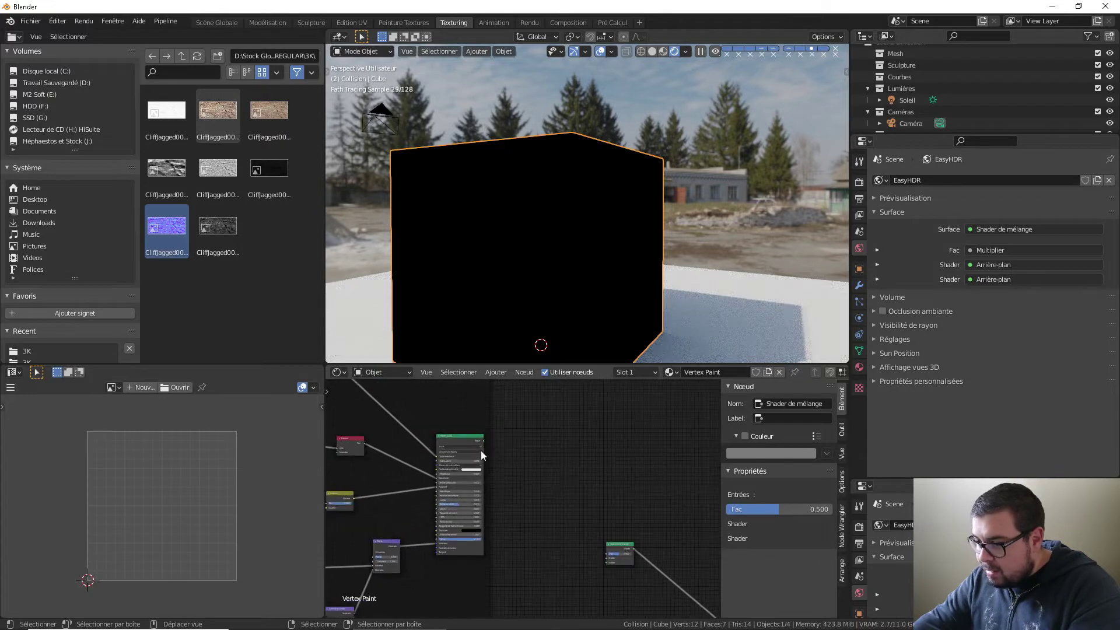
{"action": "left_click_drag", "start_coordinate": [482, 443], "coordinate": [607, 561]}
{"action": "middle_click_drag", "start_coordinate": [567, 561], "coordinate": [579, 507]}
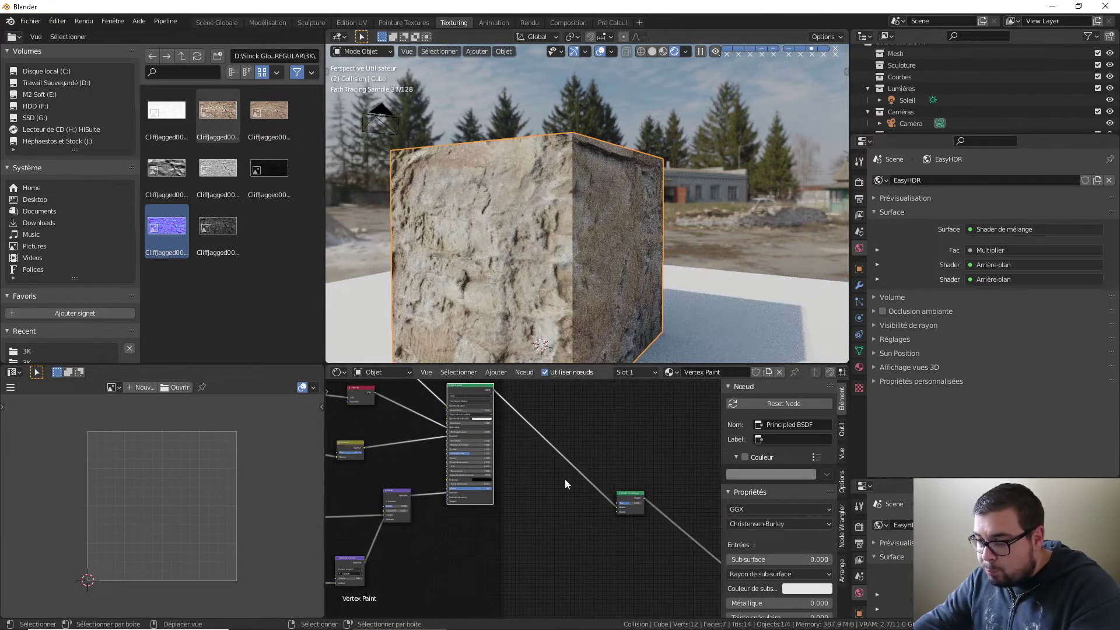
{"action": "middle_click_drag", "start_coordinate": [551, 466], "coordinate": [565, 394]}
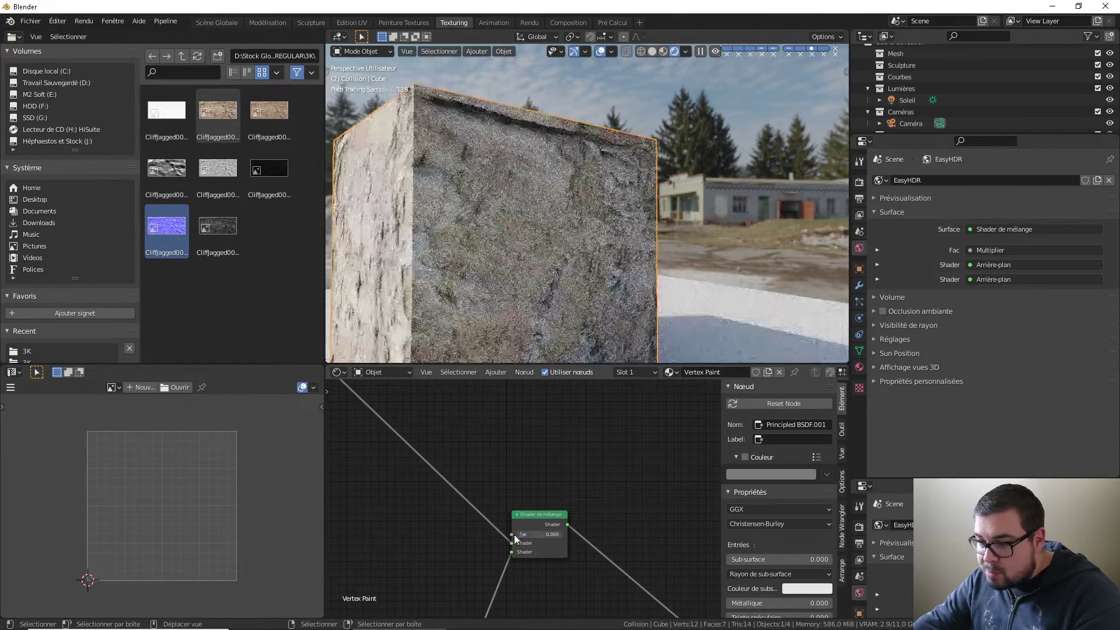
Step: Set the Mix Shader's factor to 1.000 so only grass is used, and shift the node slightly upward
{"action": "left_click_drag", "start_coordinate": [528, 533], "coordinate": [564, 534]}
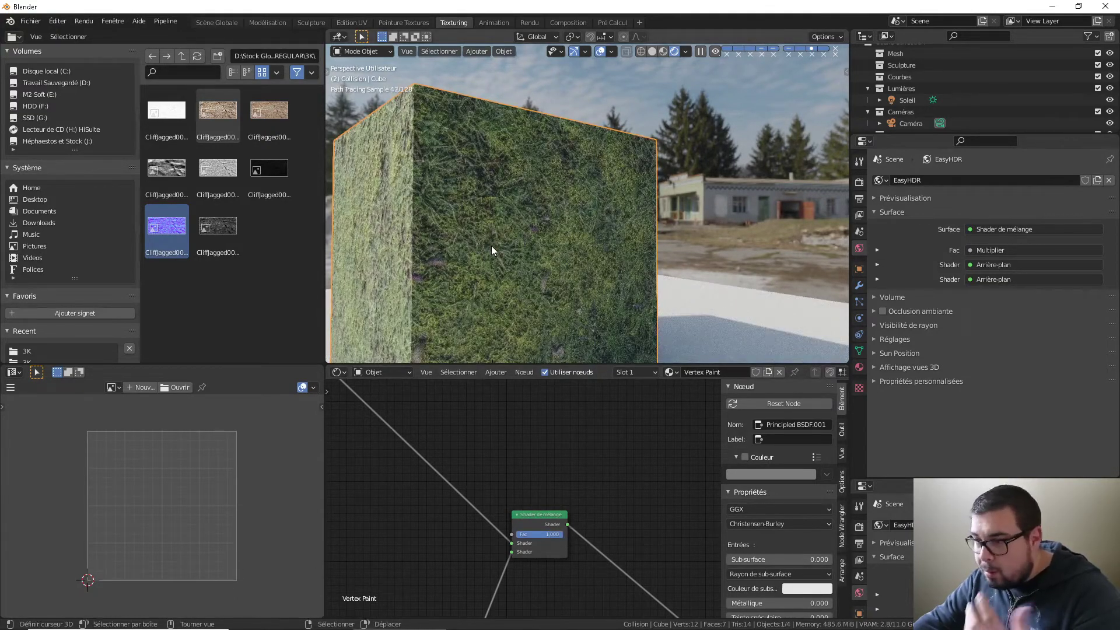
{"action": "middle_click_drag", "start_coordinate": [507, 520], "coordinate": [621, 536]}
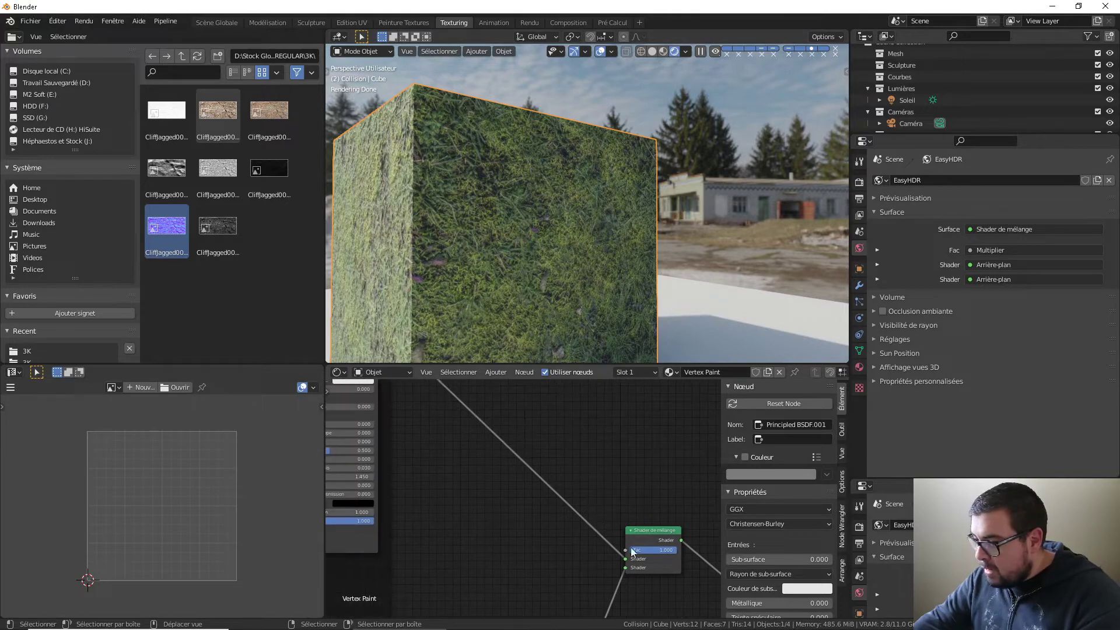
{"action": "scroll", "coordinate": [647, 543], "scroll_direction": "down", "scroll_amount": 4}
{"action": "left_click_drag", "start_coordinate": [621, 533], "coordinate": [615, 519]}
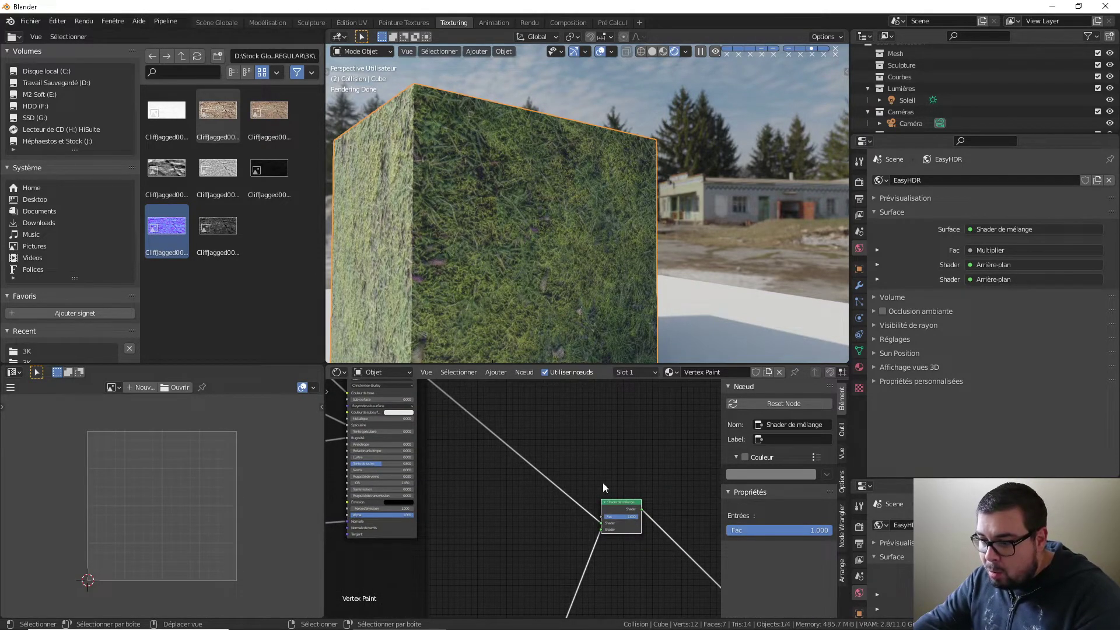
Step: Add a Vertex Color node in the empty area beside the rock Principled BSDF
{"action": "middle_click_drag", "start_coordinate": [551, 393], "coordinate": [583, 448]}
{"action": "key", "text": "shift+a"}
{"action": "mouse_move", "coordinate": [558, 421]}
{"action": "mouse_move", "coordinate": [537, 400]}
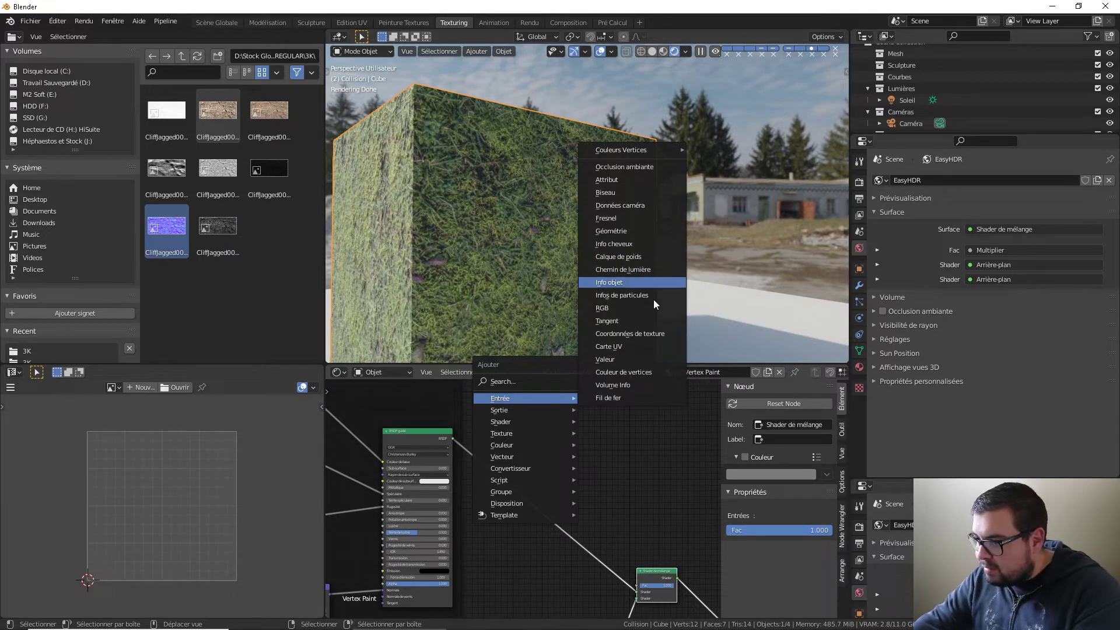
{"action": "left_click", "coordinate": [646, 372]}
{"action": "left_click", "coordinate": [496, 407]}
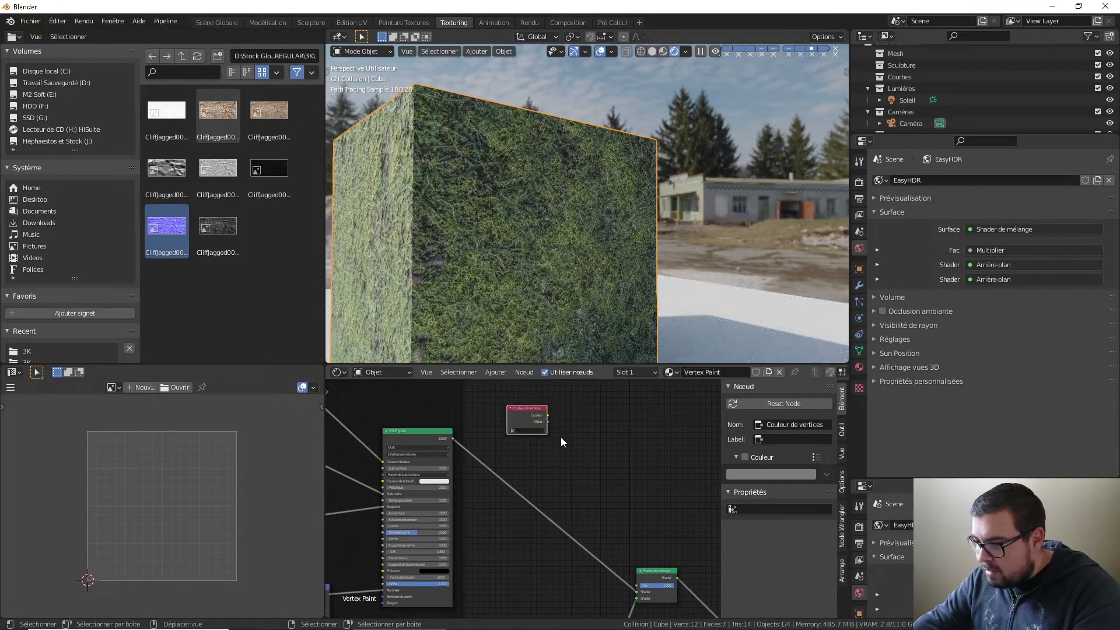
{"action": "scroll", "coordinate": [561, 437], "scroll_direction": "up", "scroll_amount": 4}
{"action": "middle_click_drag", "start_coordinate": [533, 403], "coordinate": [497, 434]}
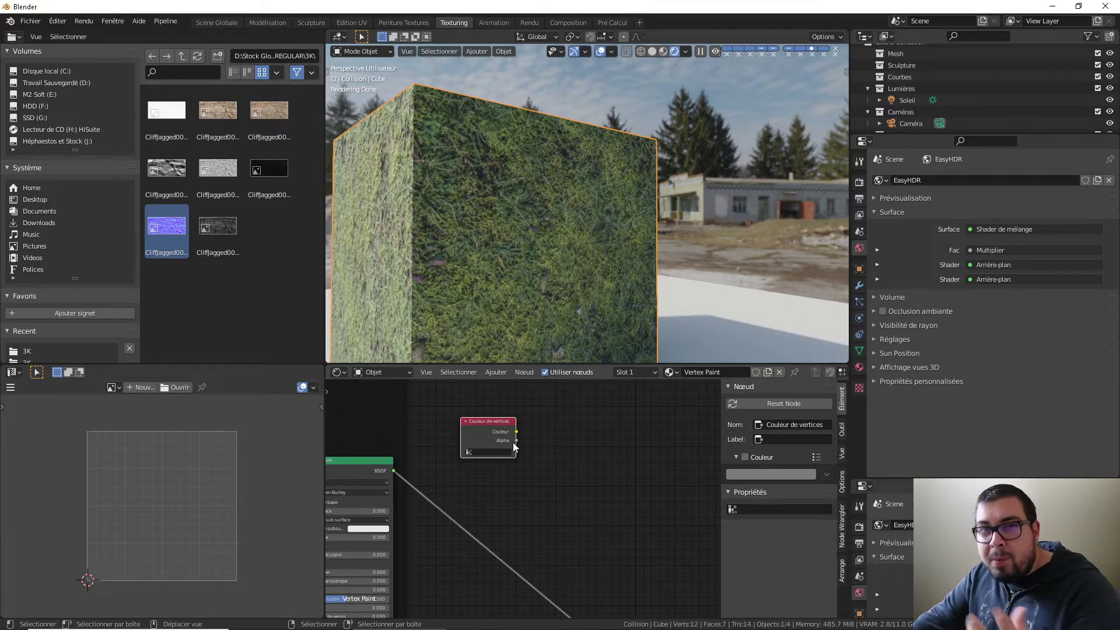
{"action": "middle_click_drag", "start_coordinate": [548, 458], "coordinate": [520, 469]}
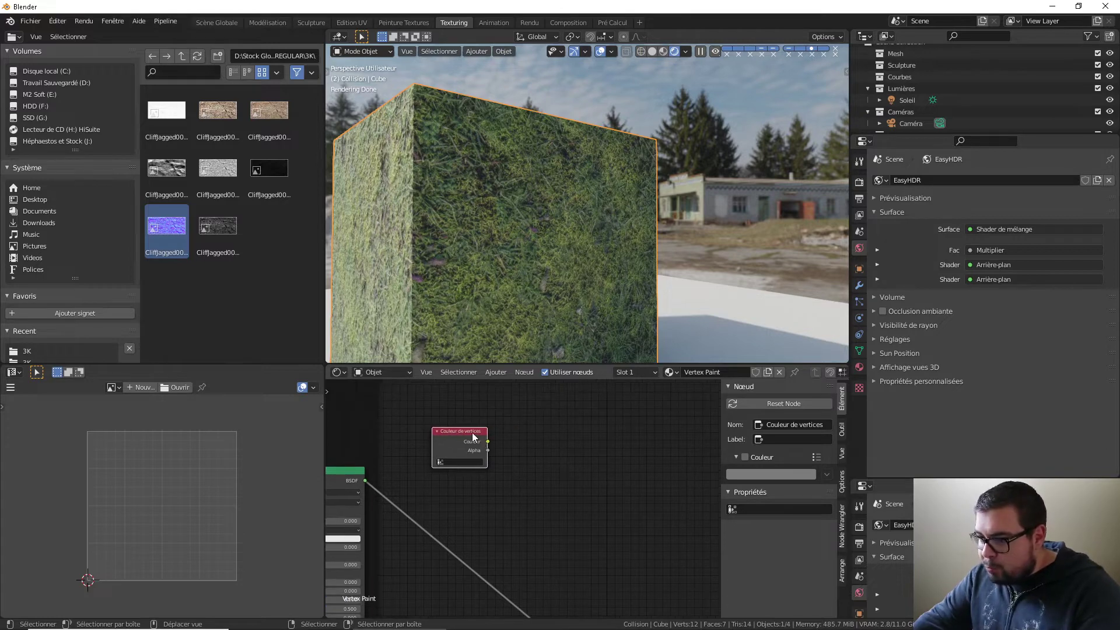
{"action": "left_click_drag", "start_coordinate": [473, 434], "coordinate": [461, 421]}
Step: Add a Separate RGB node and connect the Vertex Color node's Color output to its Image input
{"action": "key", "text": "shift+a"}
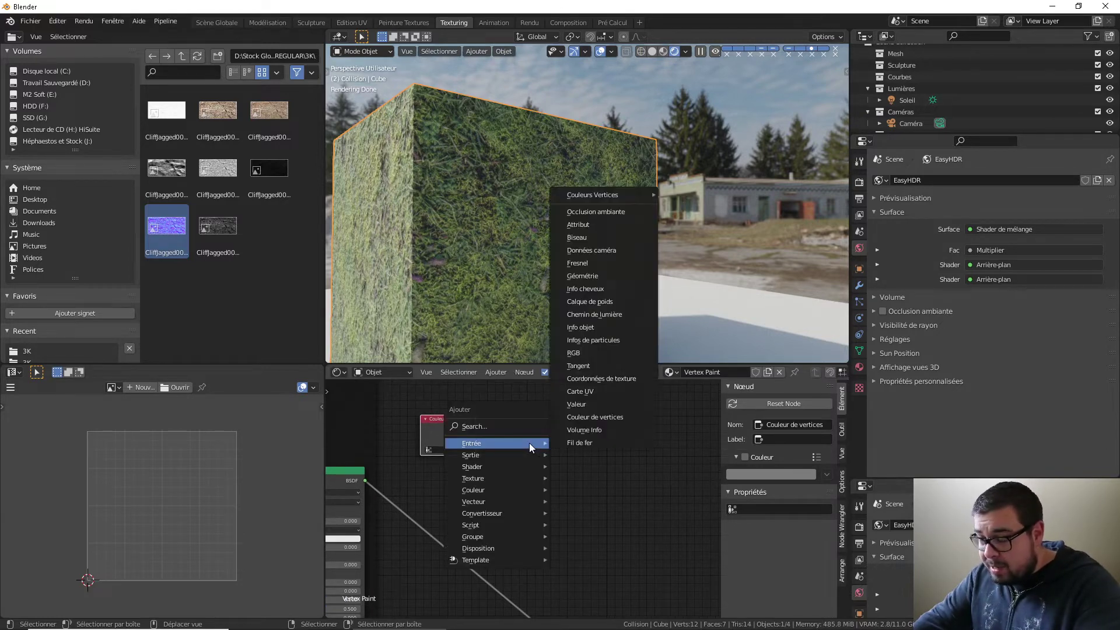
{"action": "mouse_move", "coordinate": [508, 508]}
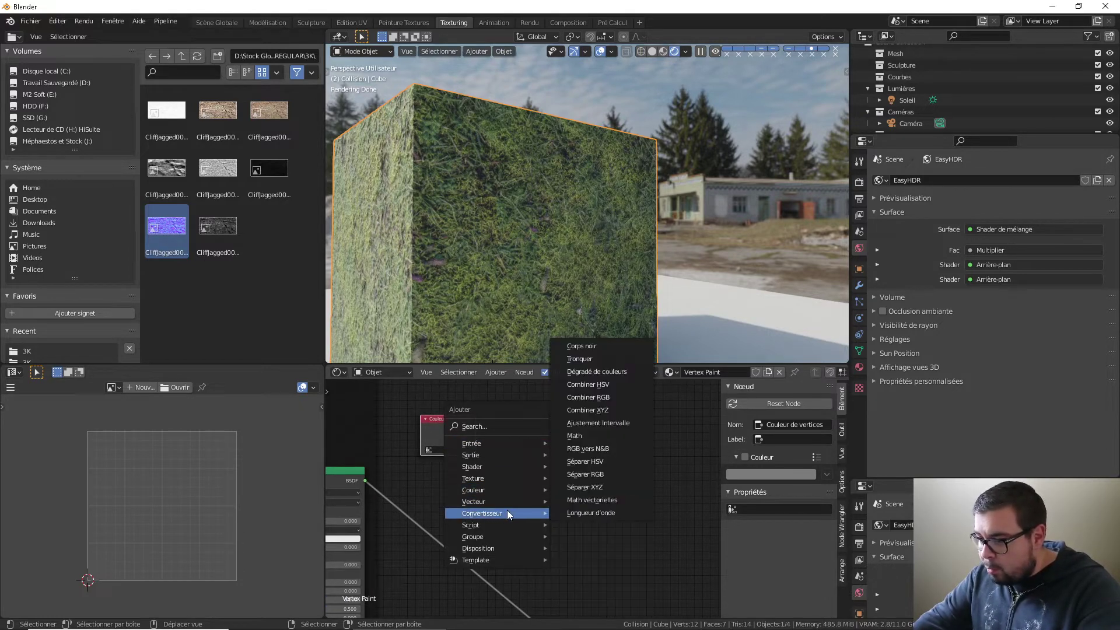
{"action": "left_click", "coordinate": [588, 474]}
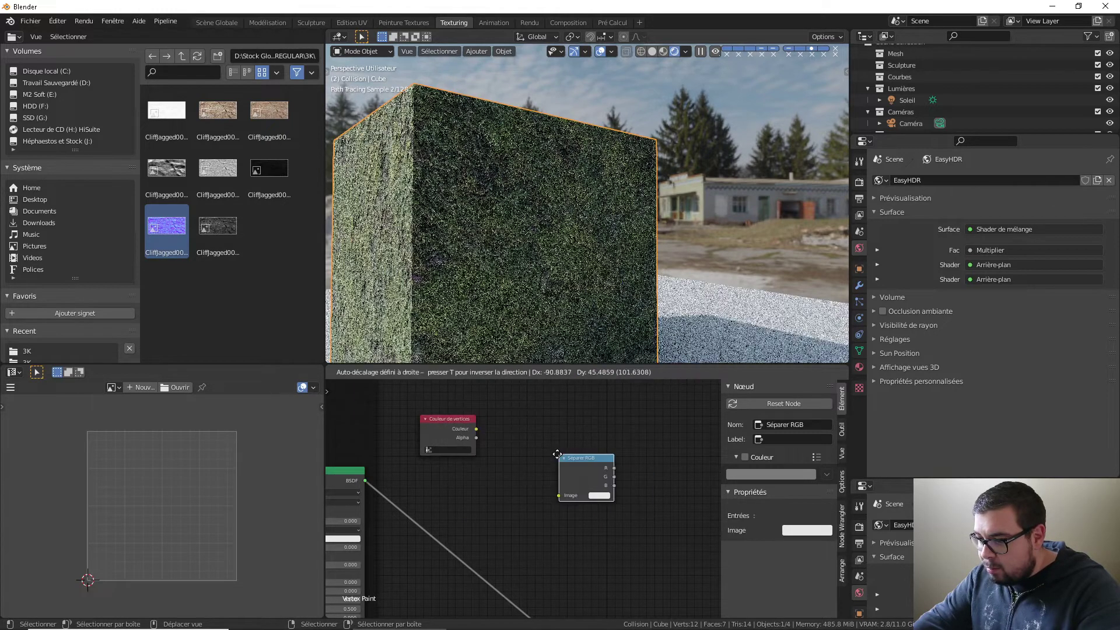
{"action": "left_click", "coordinate": [502, 410]}
{"action": "left_click_drag", "start_coordinate": [476, 429], "coordinate": [482, 411]}
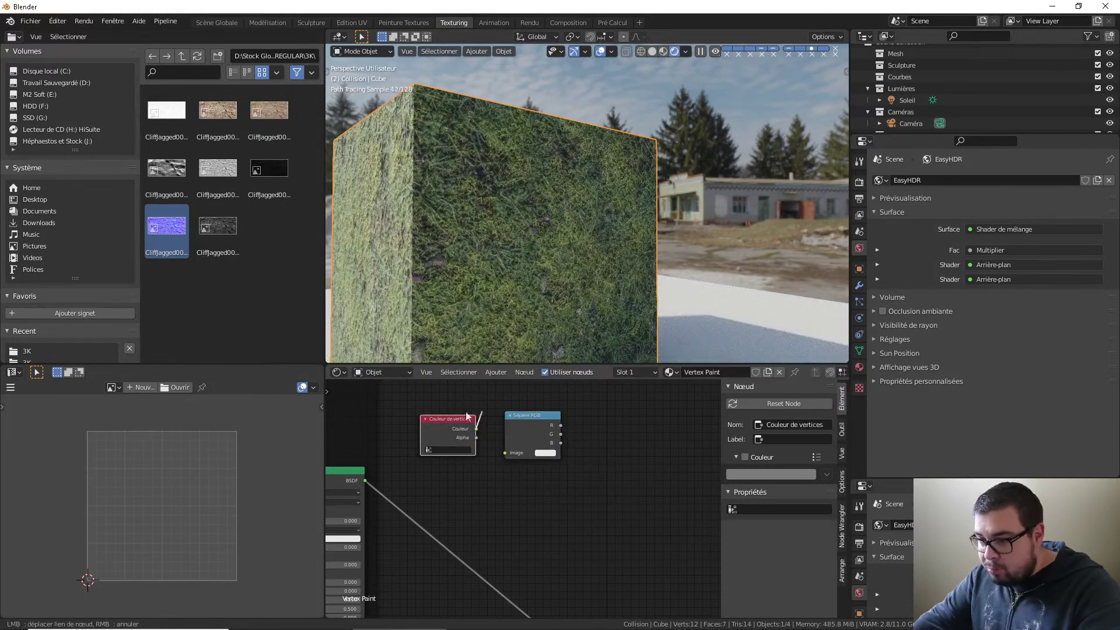
{"action": "left_click_drag", "start_coordinate": [508, 450], "coordinate": [529, 410]}
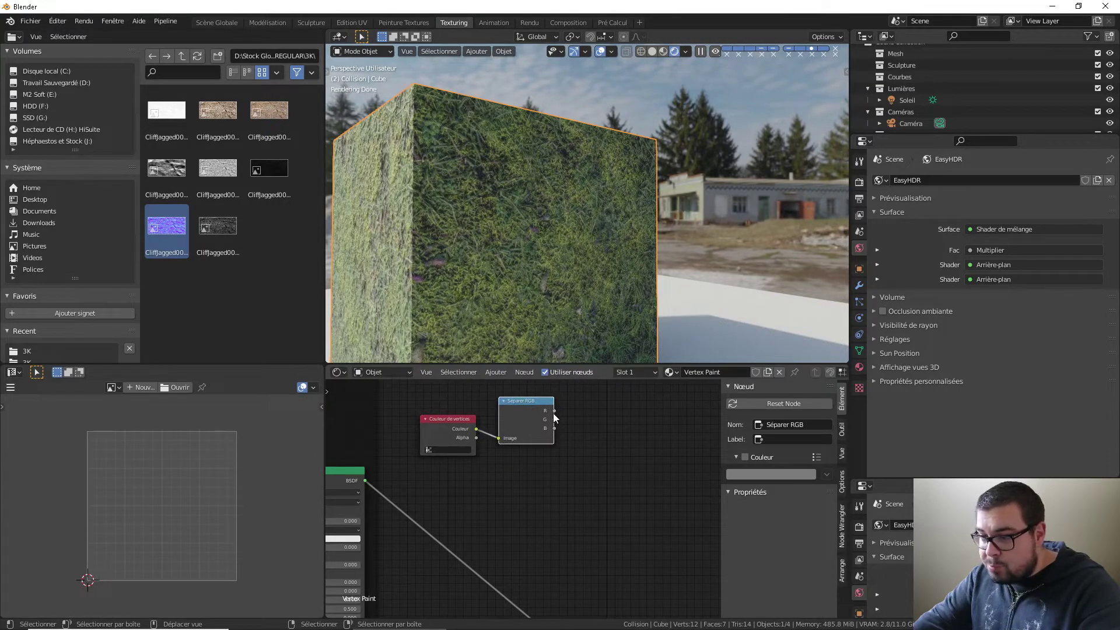
Step: Rearrange the Separate RGB, Vertex Color and Mix Shader nodes to leave more space between them
{"action": "left_click", "coordinate": [573, 409]}
{"action": "left_click_drag", "start_coordinate": [554, 428], "coordinate": [529, 411]}
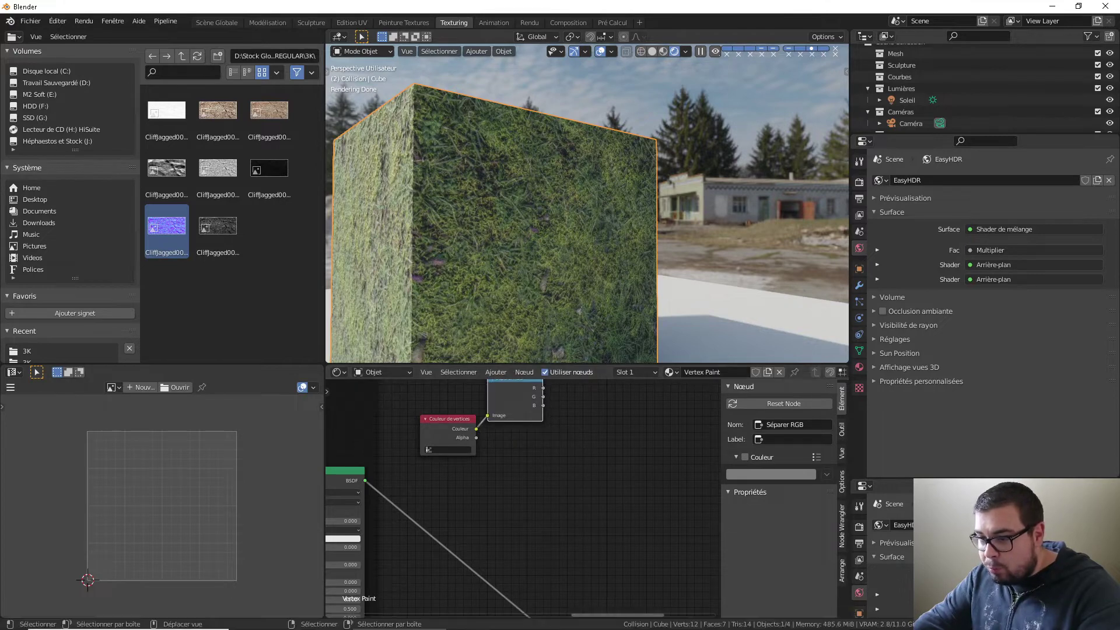
{"action": "left_click_drag", "start_coordinate": [449, 418], "coordinate": [427, 429]}
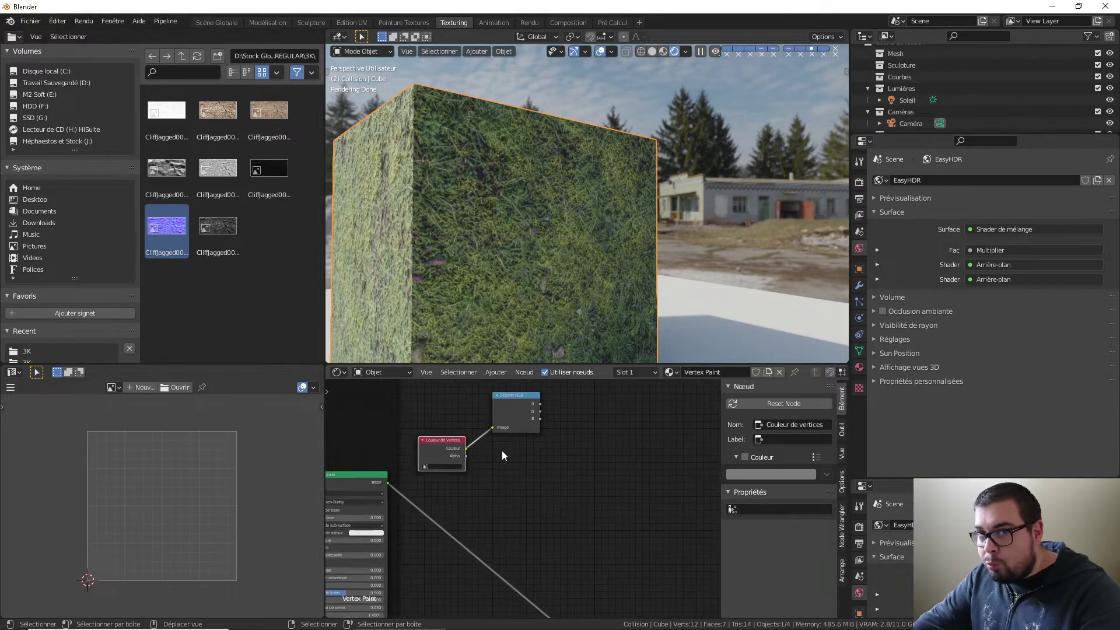
{"action": "scroll", "coordinate": [484, 465], "scroll_direction": "down", "scroll_amount": 2}
{"action": "scroll", "coordinate": [468, 475], "scroll_direction": "down", "scroll_amount": 3}
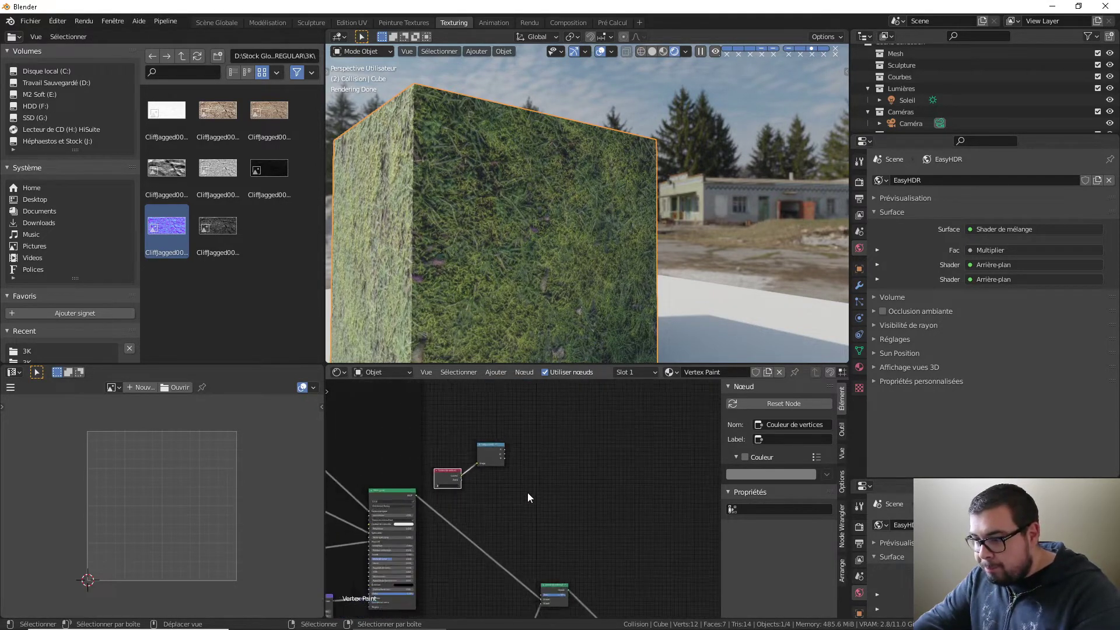
{"action": "scroll", "coordinate": [534, 485], "scroll_direction": "down", "scroll_amount": 1}
{"action": "left_click_drag", "start_coordinate": [527, 561], "coordinate": [549, 550]}
Step: Examine the Separate RGB node's R, G and B outputs and the Vertex Color node's Alpha output as possible mask channels
{"action": "scroll", "coordinate": [464, 488], "scroll_direction": "up", "scroll_amount": 3}
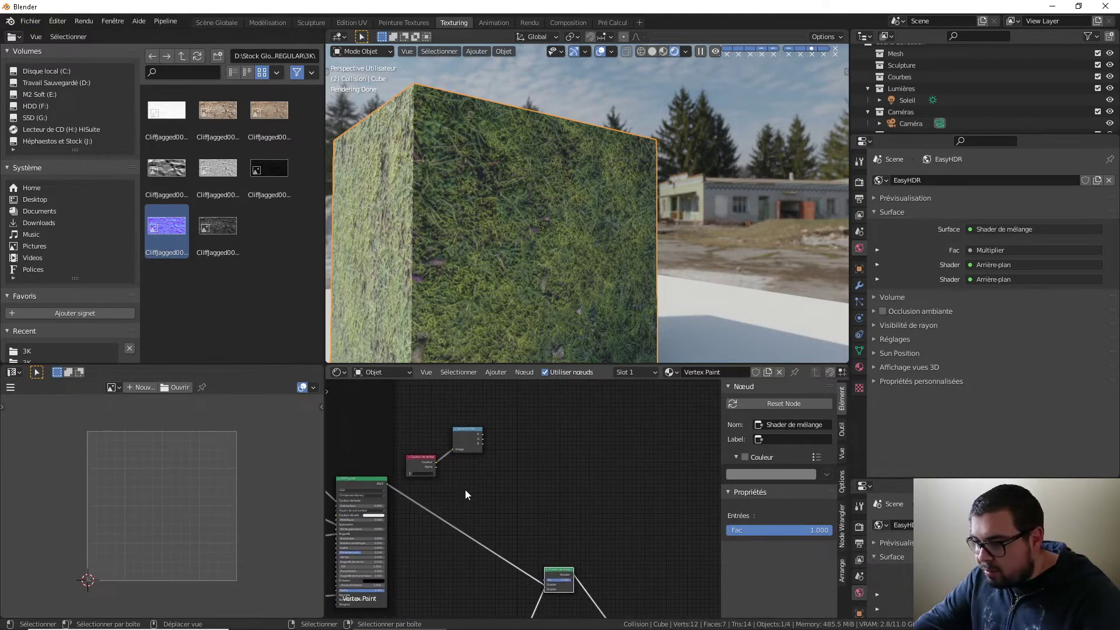
{"action": "middle_click_drag", "start_coordinate": [491, 490], "coordinate": [535, 460]}
{"action": "middle_click_drag", "start_coordinate": [488, 428], "coordinate": [488, 478]}
{"action": "left_click_drag", "start_coordinate": [507, 423], "coordinate": [583, 404]}
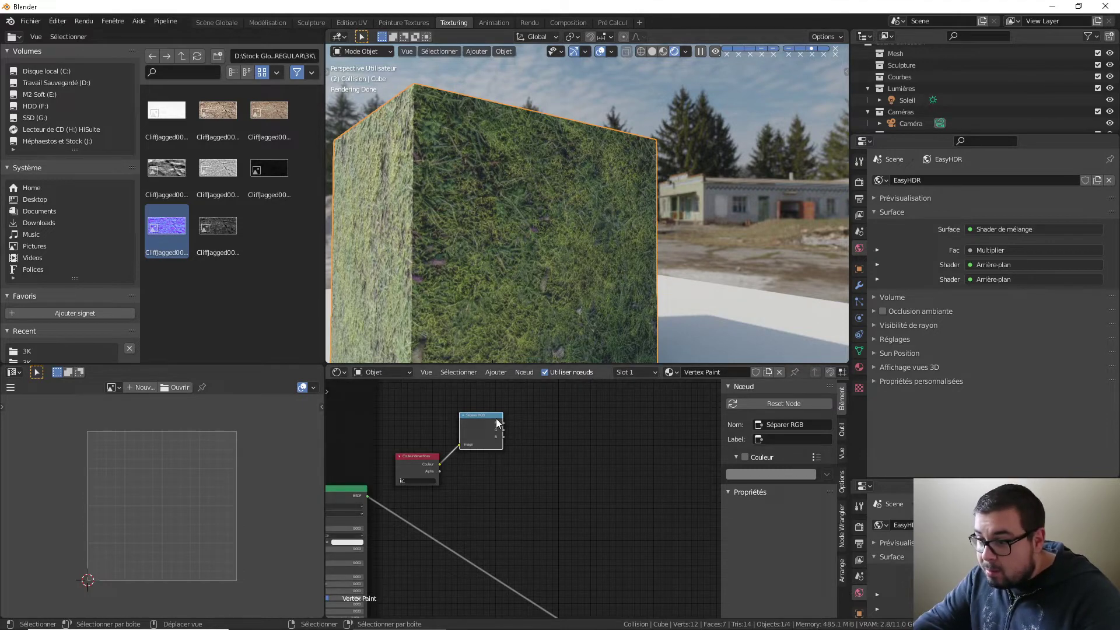
{"action": "left_click_drag", "start_coordinate": [503, 430], "coordinate": [588, 453]}
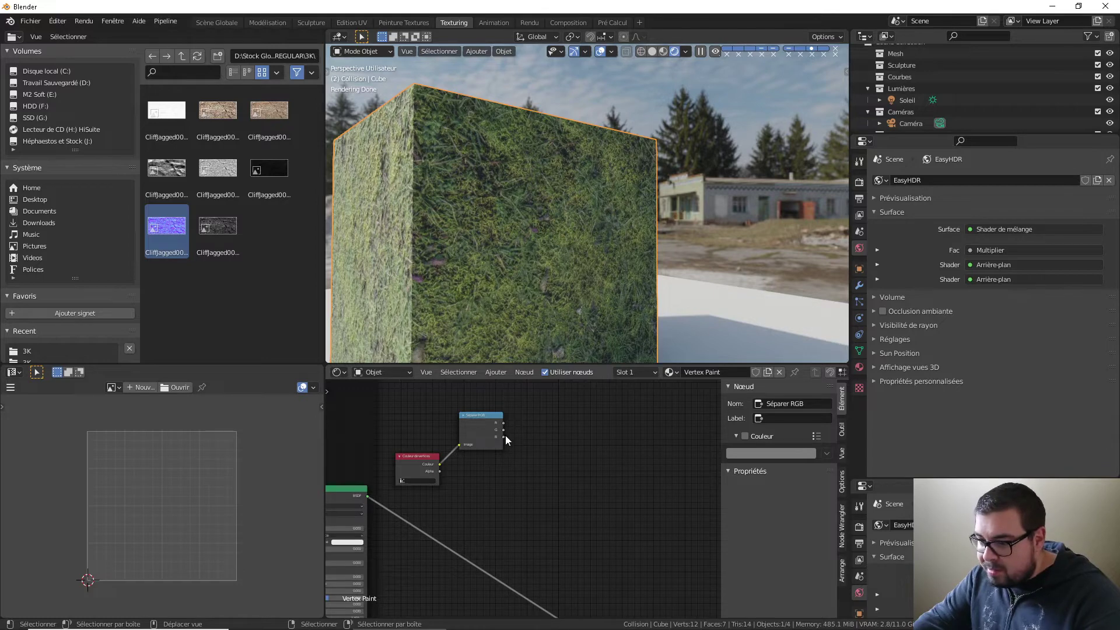
{"action": "left_click_drag", "start_coordinate": [499, 438], "coordinate": [574, 473]}
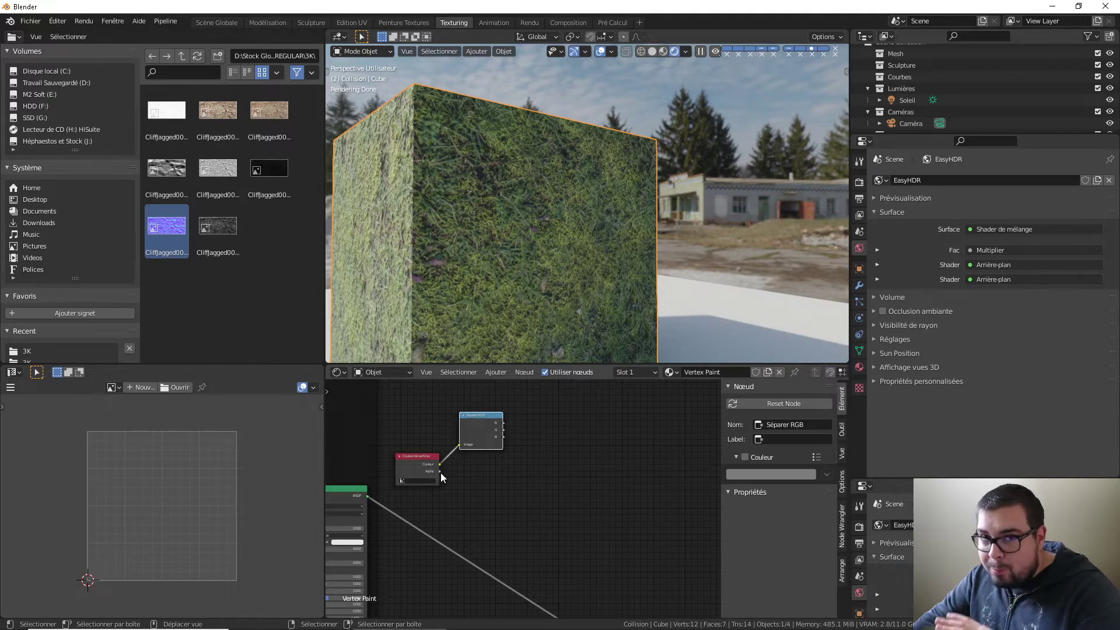
{"action": "left_click_drag", "start_coordinate": [439, 471], "coordinate": [504, 495]}
Step: Move the Separate RGB node closer to the Vertex Color node and connect its R output to the Mix Shader's factor
{"action": "left_click_drag", "start_coordinate": [479, 418], "coordinate": [471, 428]}
{"action": "middle_click_drag", "start_coordinate": [527, 463], "coordinate": [512, 422]}
{"action": "scroll", "coordinate": [521, 494], "scroll_direction": "down", "scroll_amount": 4}
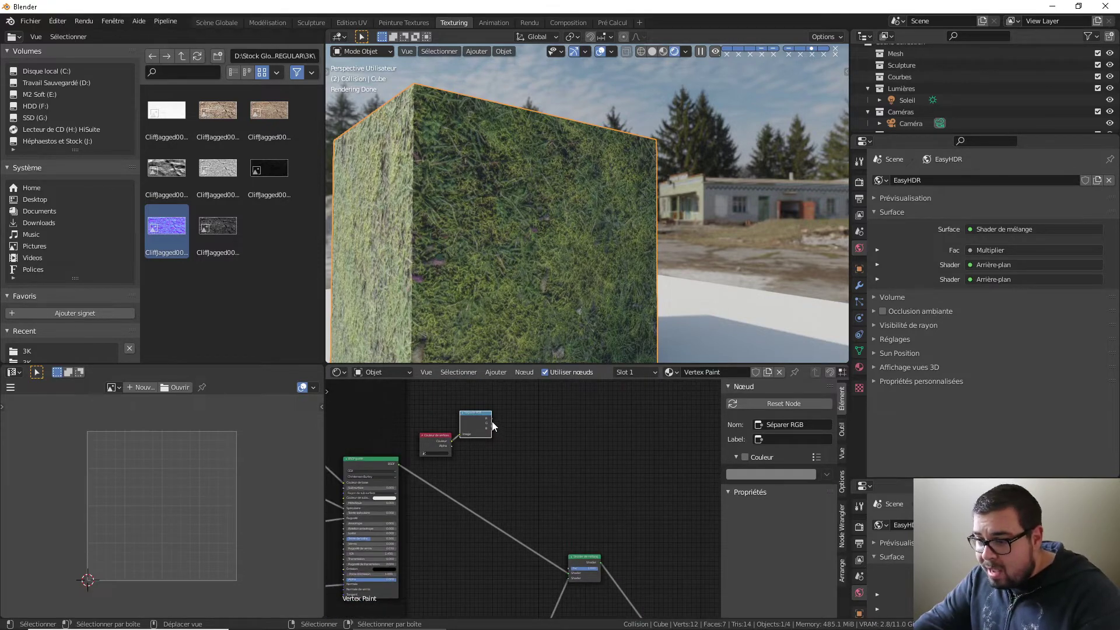
{"action": "left_click_drag", "start_coordinate": [495, 419], "coordinate": [569, 571]}
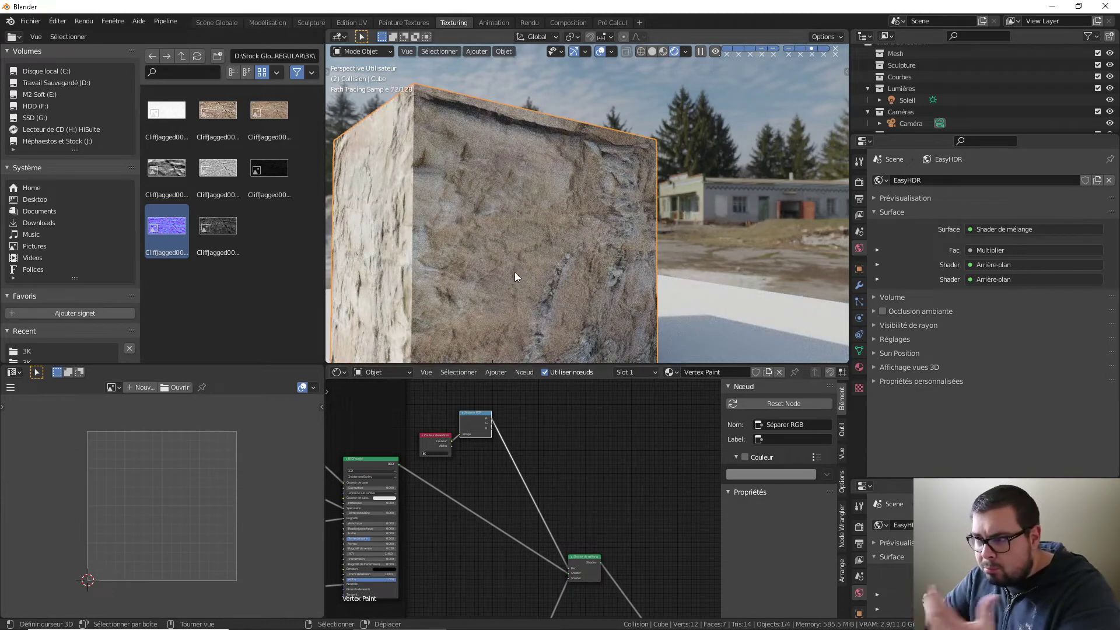
{"action": "middle_click_drag", "start_coordinate": [498, 421], "coordinate": [537, 426]}
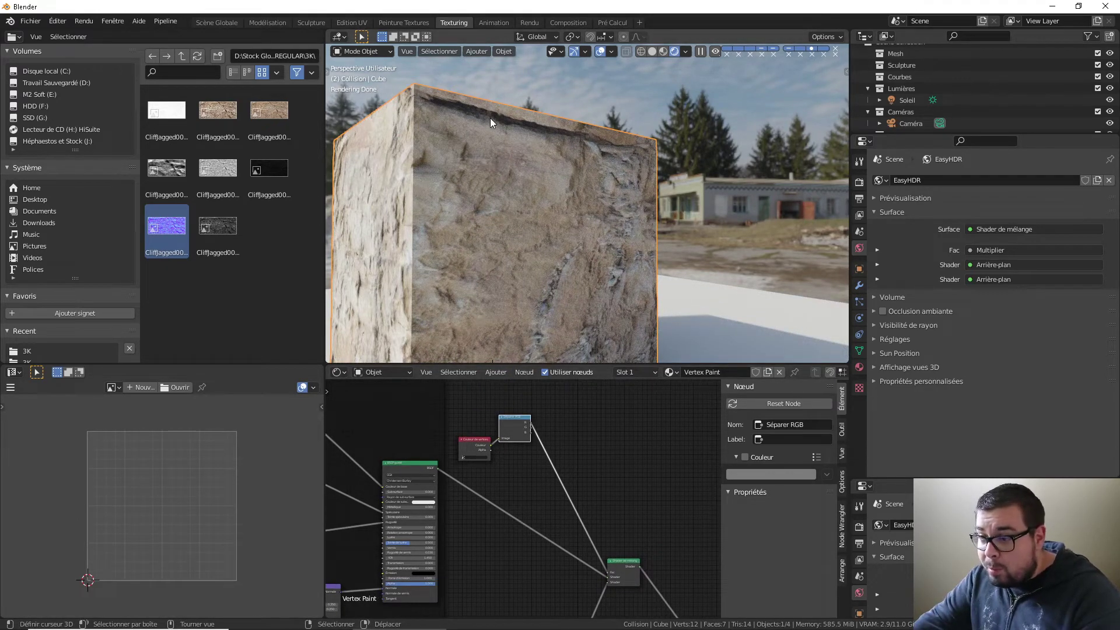
Step: Switch to the Scène Globale workspace and put the cube in Vertex Paint mode
{"action": "left_click", "coordinate": [219, 22]}
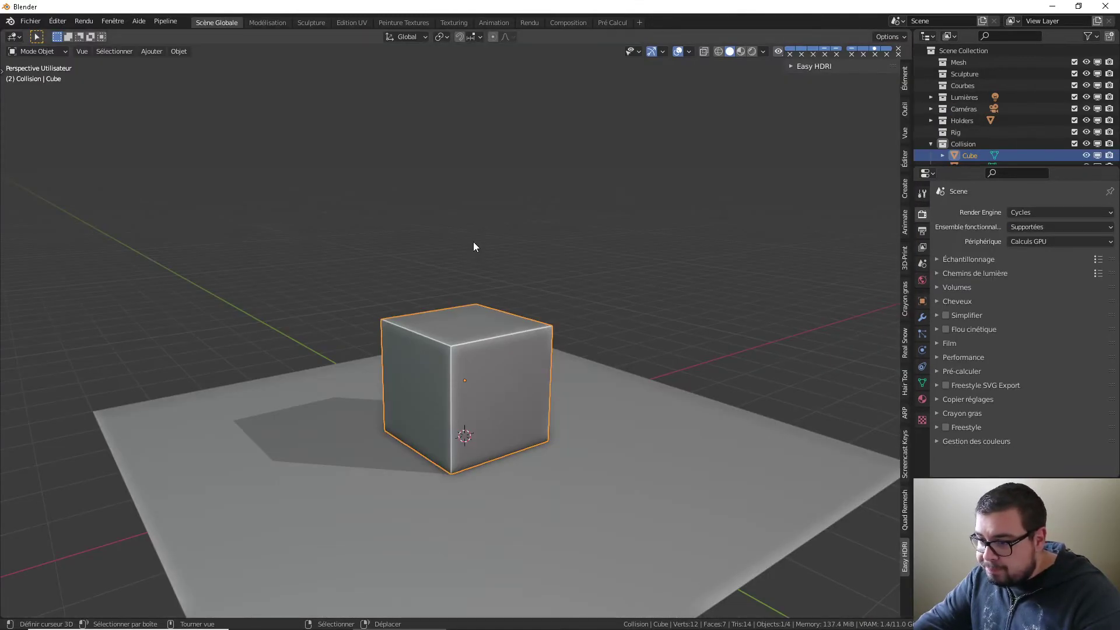
{"action": "left_click", "coordinate": [36, 50]}
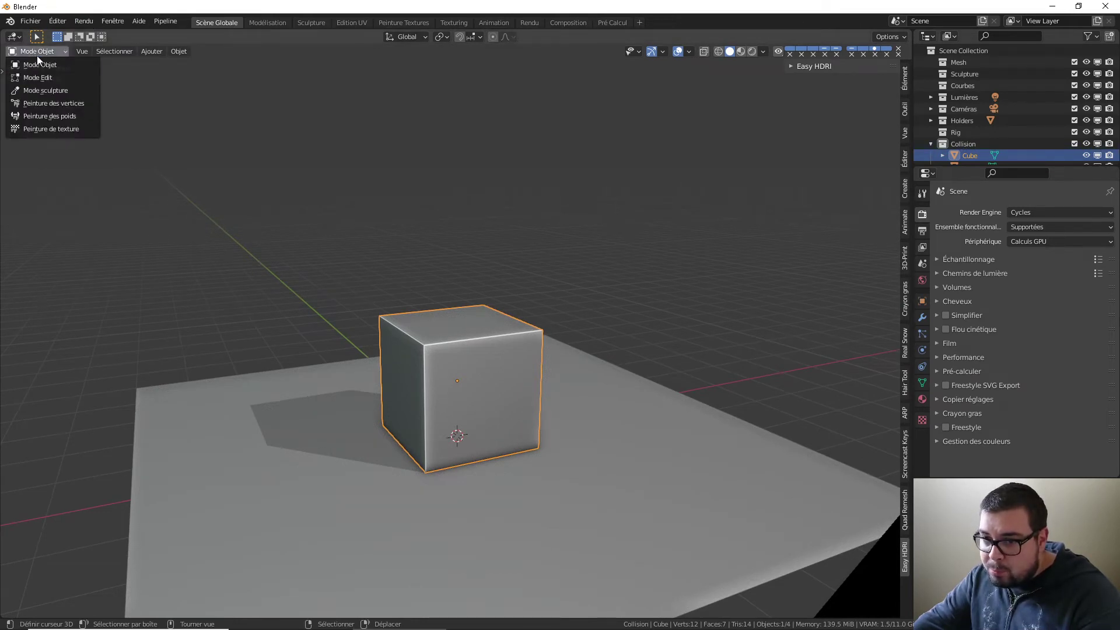
{"action": "left_click", "coordinate": [51, 104]}
{"action": "middle_click_drag", "start_coordinate": [451, 278], "coordinate": [482, 267]}
{"action": "scroll", "coordinate": [518, 323], "scroll_direction": "up", "scroll_amount": 3}
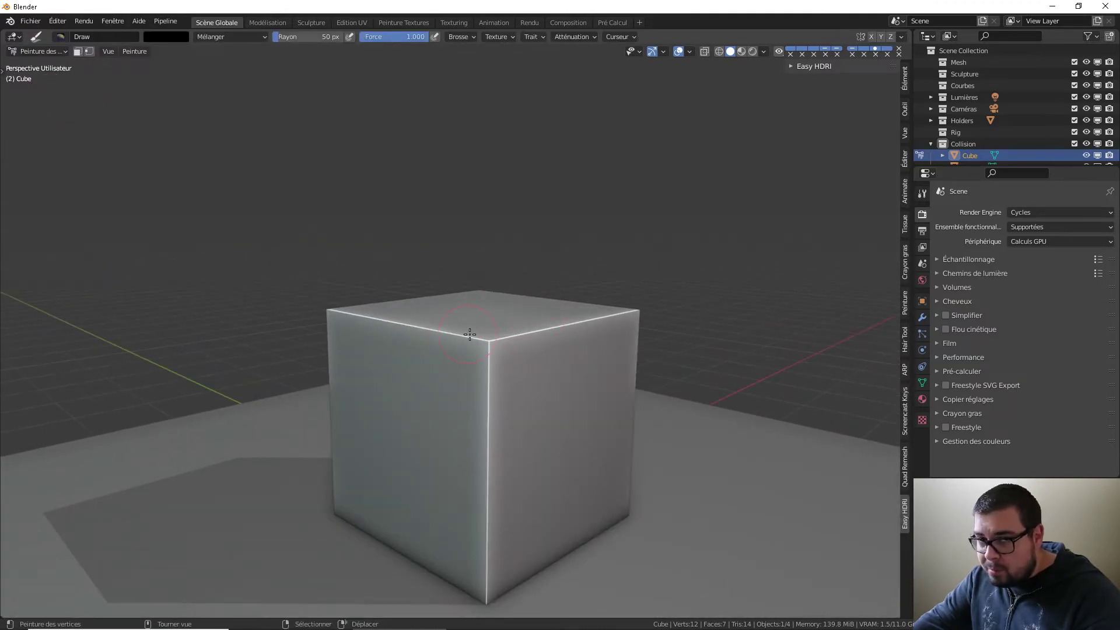
Step: Check that the brush colour is black and paint the cube's four top corners with it
{"action": "left_click", "coordinate": [173, 39]}
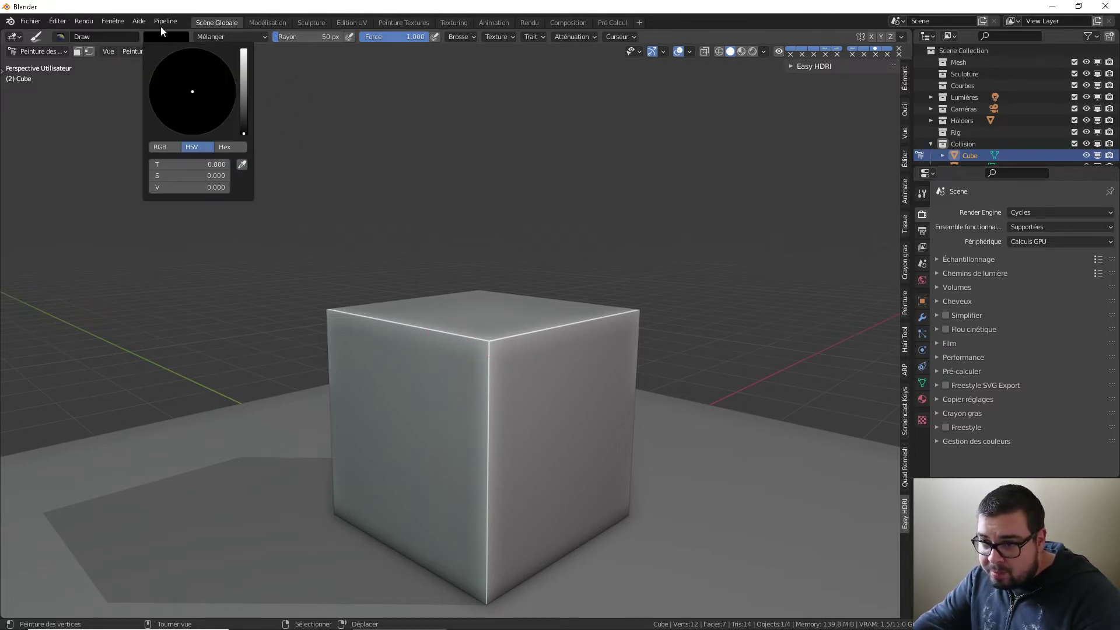
{"action": "mouse_move", "coordinate": [498, 338]}
{"action": "left_mouse_down"}
{"action": "mouse_move", "coordinate": [467, 350]}
{"action": "mouse_move", "coordinate": [492, 343]}
{"action": "left_mouse_up"}
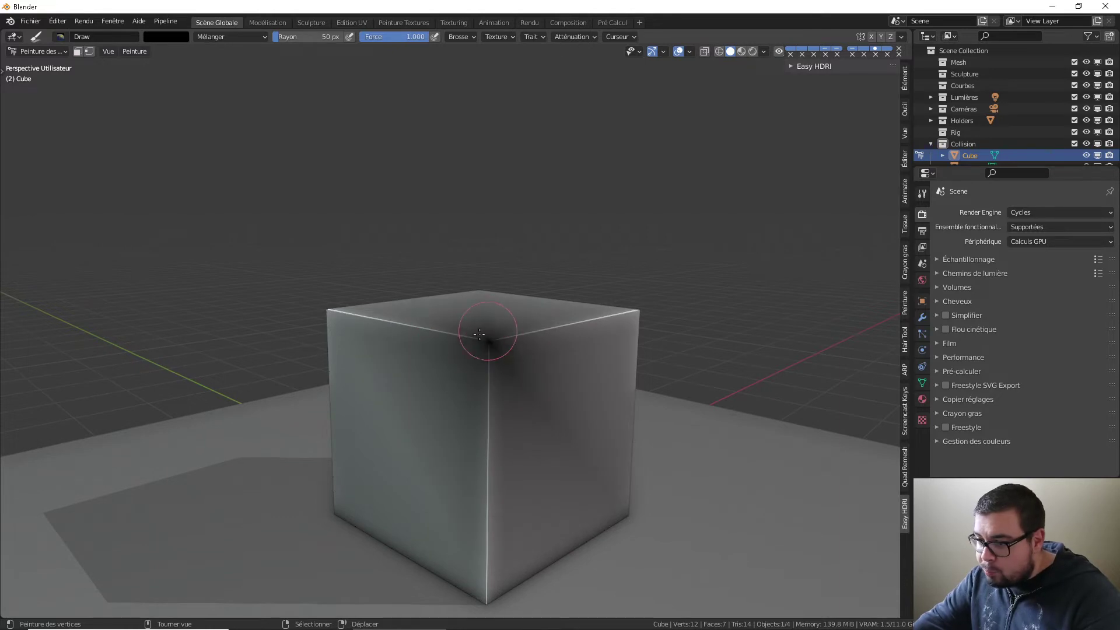
{"action": "middle_click_drag", "start_coordinate": [393, 319], "coordinate": [485, 348]}
{"action": "left_click", "coordinate": [482, 354]}
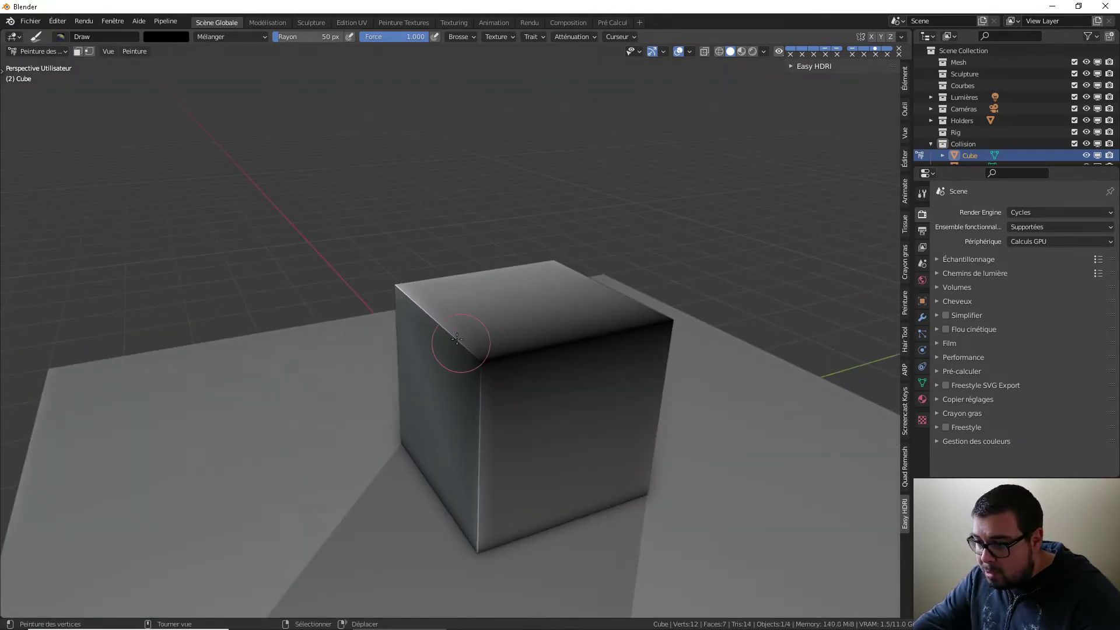
{"action": "middle_click_drag", "start_coordinate": [382, 326], "coordinate": [471, 319]}
{"action": "left_click", "coordinate": [392, 319]}
{"action": "middle_click_drag", "start_coordinate": [390, 312], "coordinate": [487, 318]}
{"action": "left_click", "coordinate": [286, 312]}
{"action": "left_click", "coordinate": [286, 312]}
{"action": "middle_click_drag", "start_coordinate": [350, 310], "coordinate": [475, 284]}
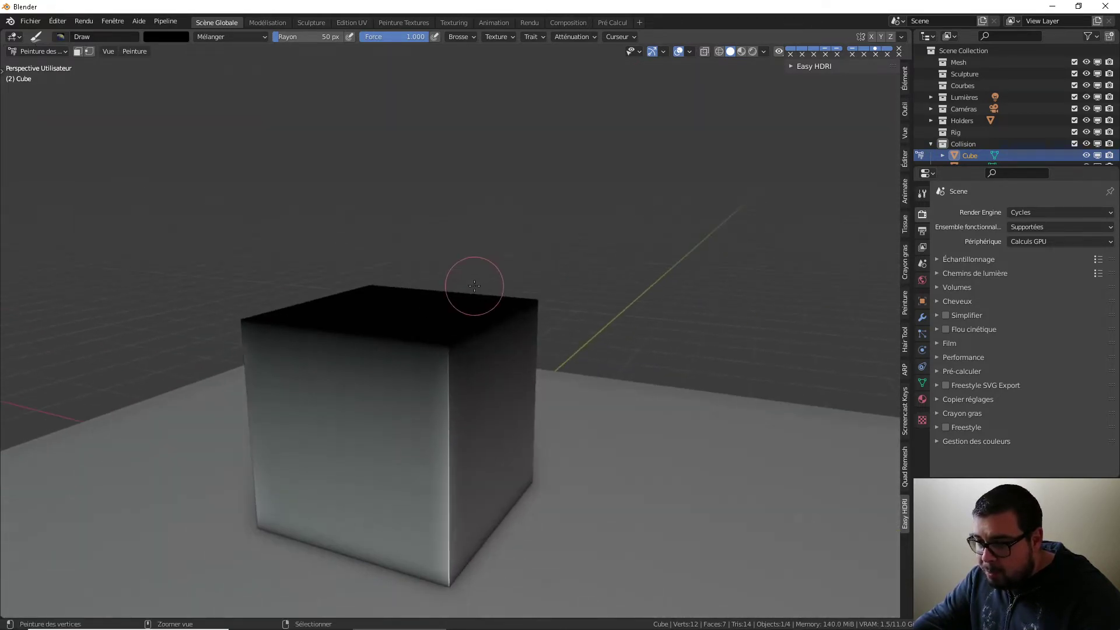
Step: Undo all the black strokes on the cube's top corners
{"action": "key", "text": "ctrl+z"}
{"action": "key", "text": "ctrl+z"}
{"action": "key", "text": "ctrl+z"}
{"action": "key", "text": "ctrl+z"}
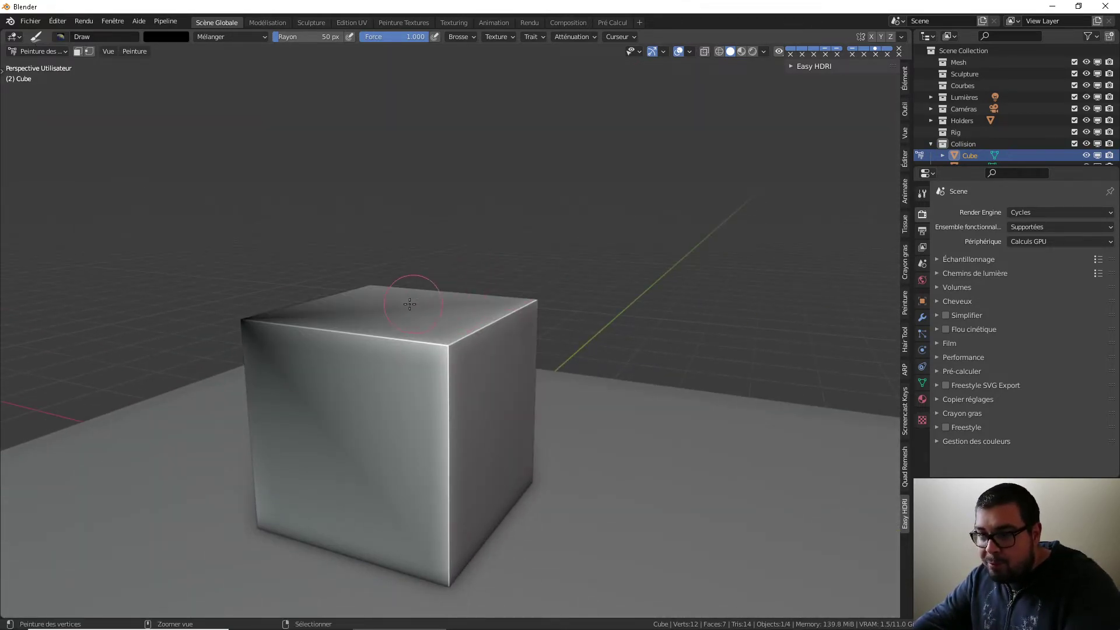
{"action": "middle_click_drag", "start_coordinate": [318, 314], "coordinate": [422, 340]}
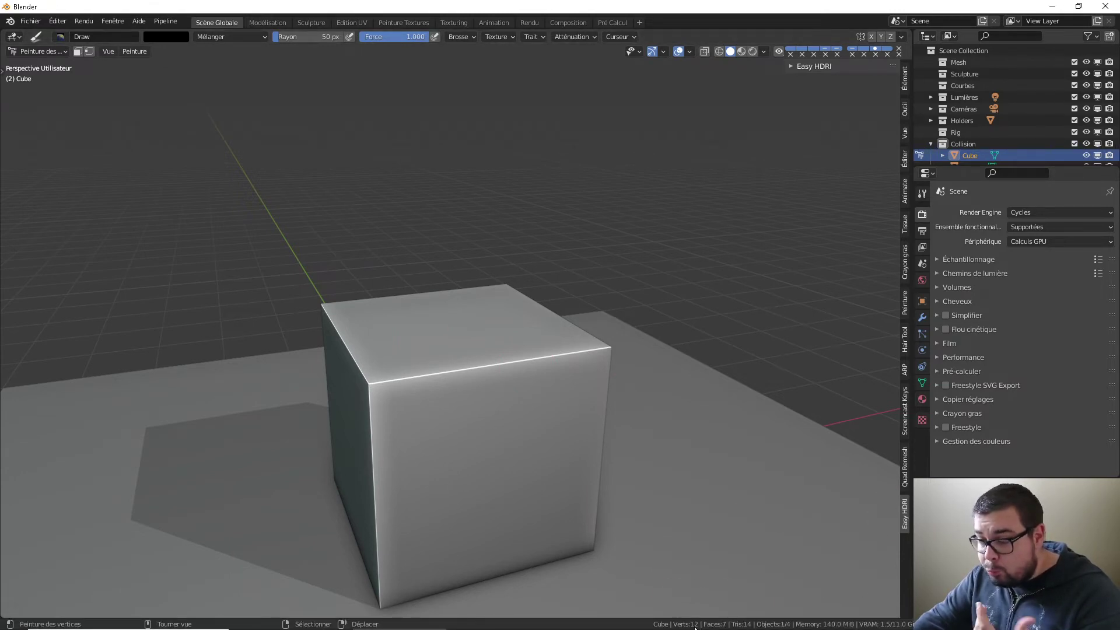
{"action": "middle_click_drag", "start_coordinate": [452, 379], "coordinate": [423, 366]}
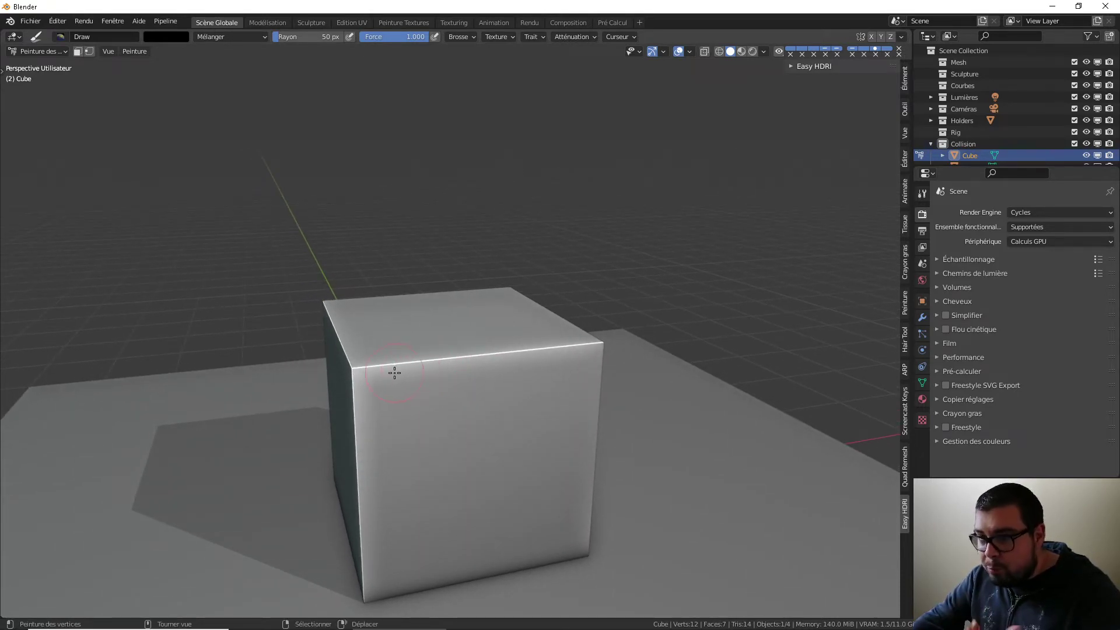
Step: Set the brush colour to blue and paint the cube's nearest top corner
{"action": "left_click", "coordinate": [170, 37]}
{"action": "mouse_move", "coordinate": [242, 133]}
{"action": "left_mouse_down"}
{"action": "mouse_move", "coordinate": [244, 49]}
{"action": "mouse_move", "coordinate": [233, 70]}
{"action": "left_mouse_up"}
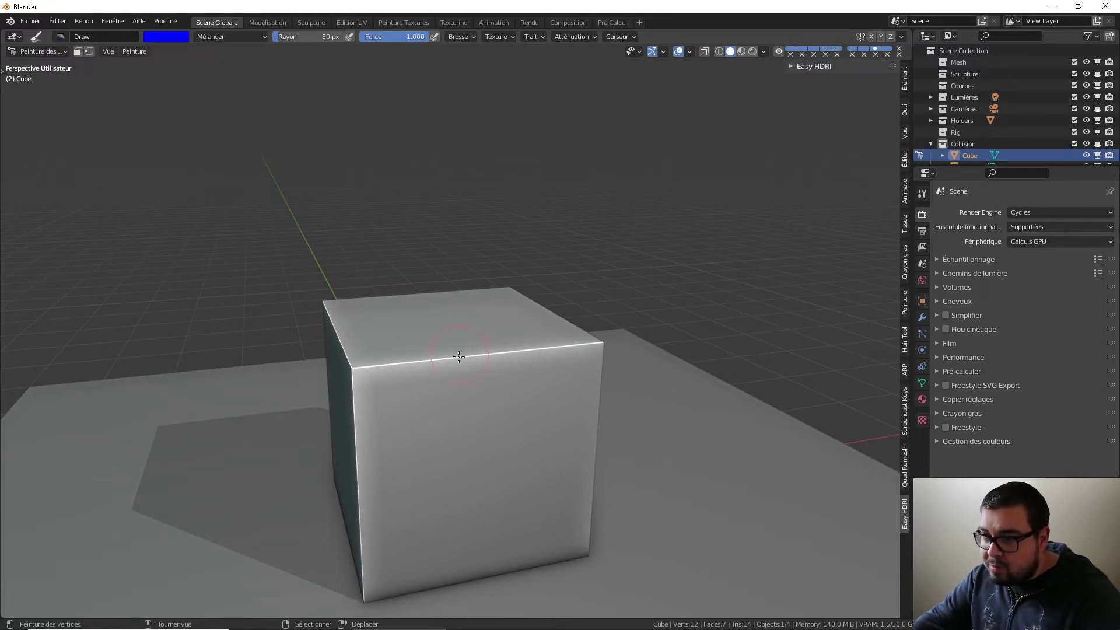
{"action": "left_click_drag", "start_coordinate": [361, 368], "coordinate": [362, 372]}
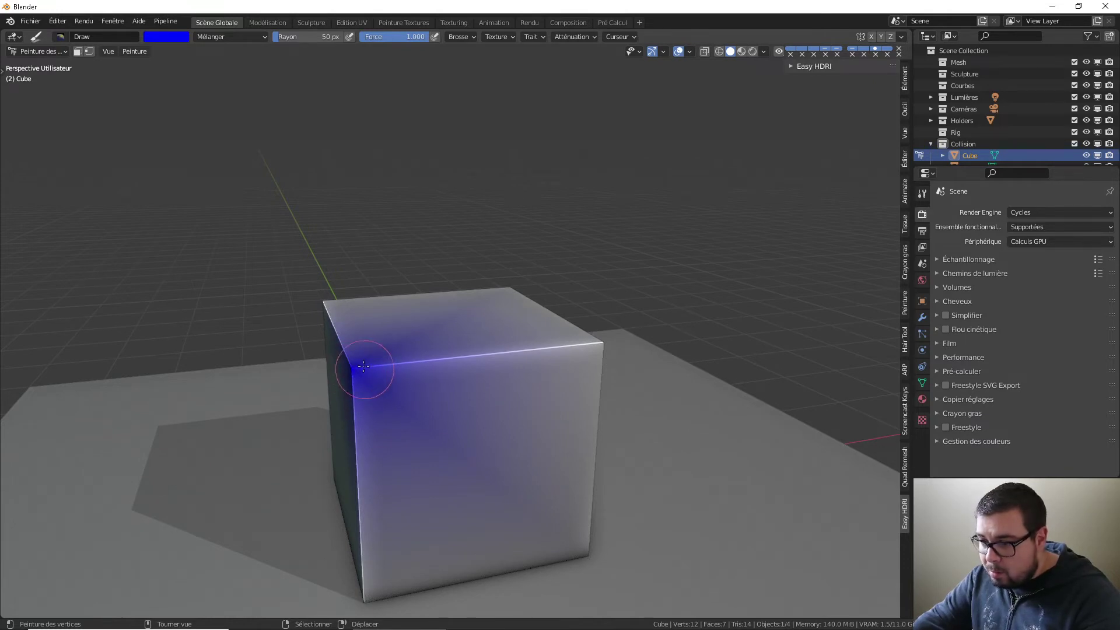
{"action": "mouse_move", "coordinate": [364, 367]}
{"action": "middle_mouse_down"}
{"action": "mouse_move", "coordinate": [396, 385]}
{"action": "mouse_move", "coordinate": [363, 378]}
{"action": "middle_mouse_up"}
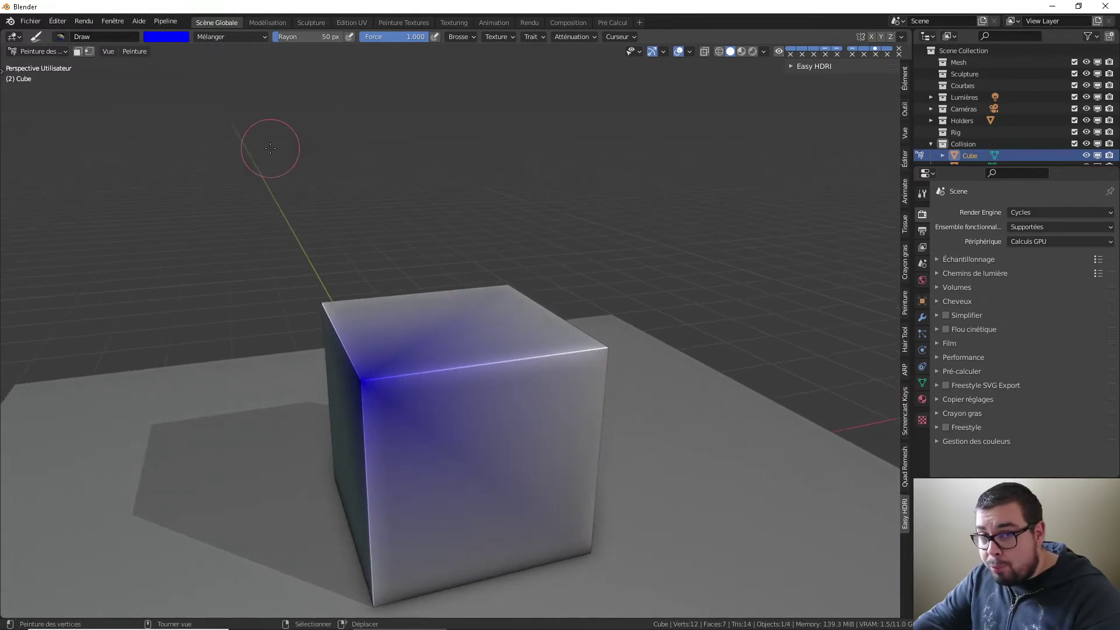
Step: Set the brush colour to red and paint the other top corner of the front face
{"action": "left_click", "coordinate": [170, 37]}
{"action": "left_click", "coordinate": [188, 126]}
{"action": "left_click_drag", "start_coordinate": [581, 351], "coordinate": [583, 353]}
{"action": "middle_click_drag", "start_coordinate": [596, 353], "coordinate": [549, 362]}
Step: Set the brush colour to green and paint the rear top corner diagonally opposite the blue one
{"action": "left_click", "coordinate": [179, 37]}
{"action": "left_click_drag", "start_coordinate": [174, 81], "coordinate": [155, 70]}
{"action": "left_click", "coordinate": [523, 284]}
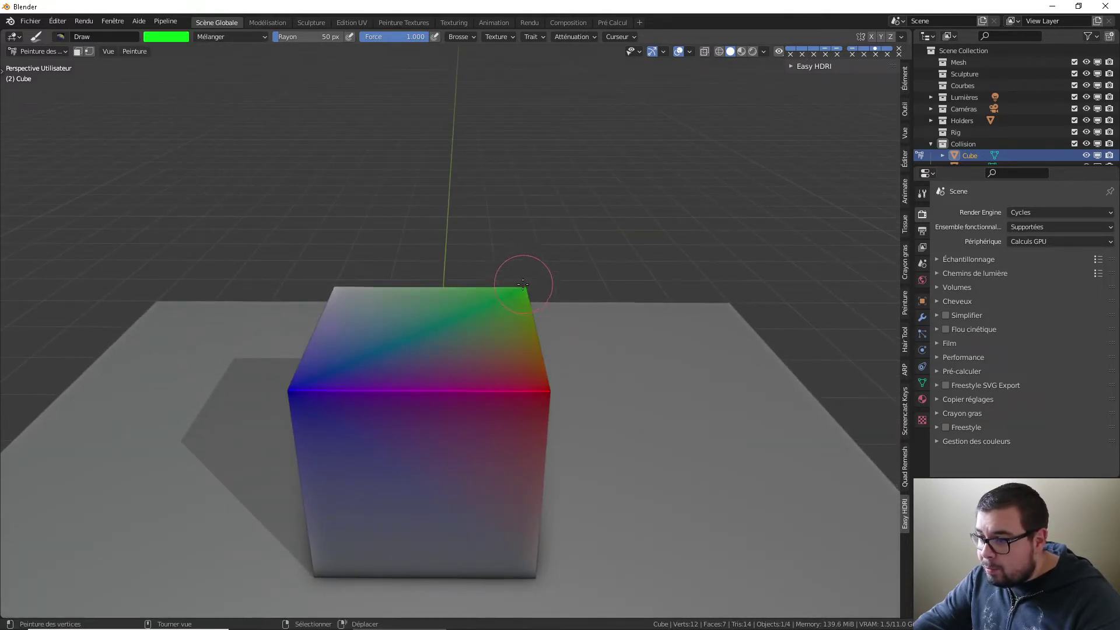
Step: Set the brush colour to orange-red and paint the cube's remaining unpainted top corner
{"action": "left_click", "coordinate": [167, 35]}
{"action": "left_click_drag", "start_coordinate": [206, 128], "coordinate": [180, 133]}
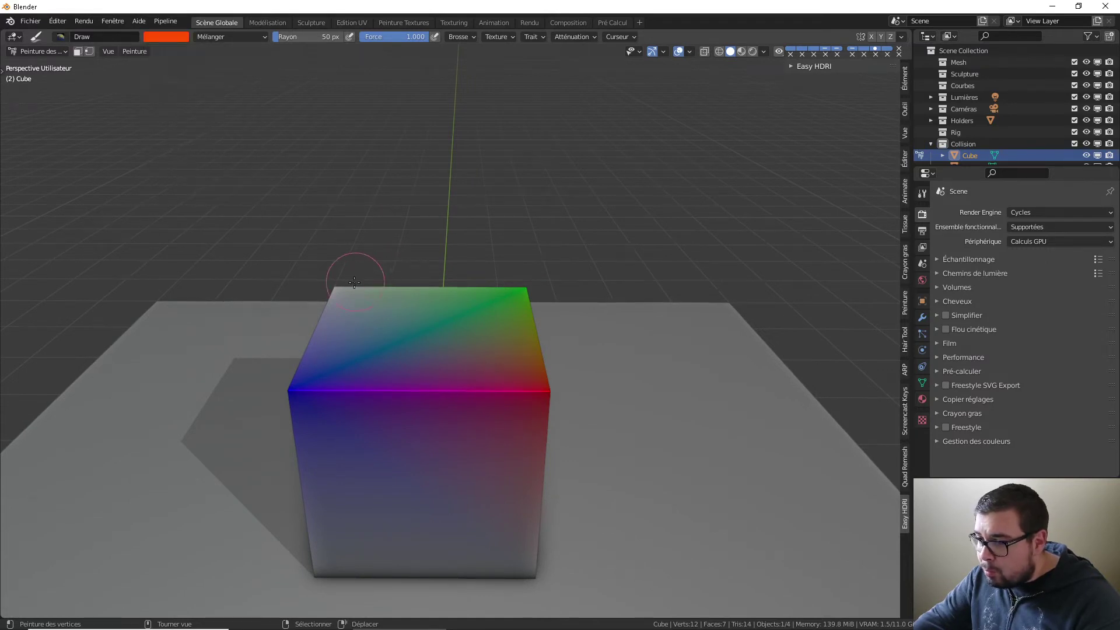
{"action": "left_click", "coordinate": [334, 283]}
{"action": "mouse_move", "coordinate": [403, 287]}
{"action": "middle_mouse_down"}
{"action": "mouse_move", "coordinate": [488, 312]}
{"action": "mouse_move", "coordinate": [520, 350]}
{"action": "middle_mouse_up"}
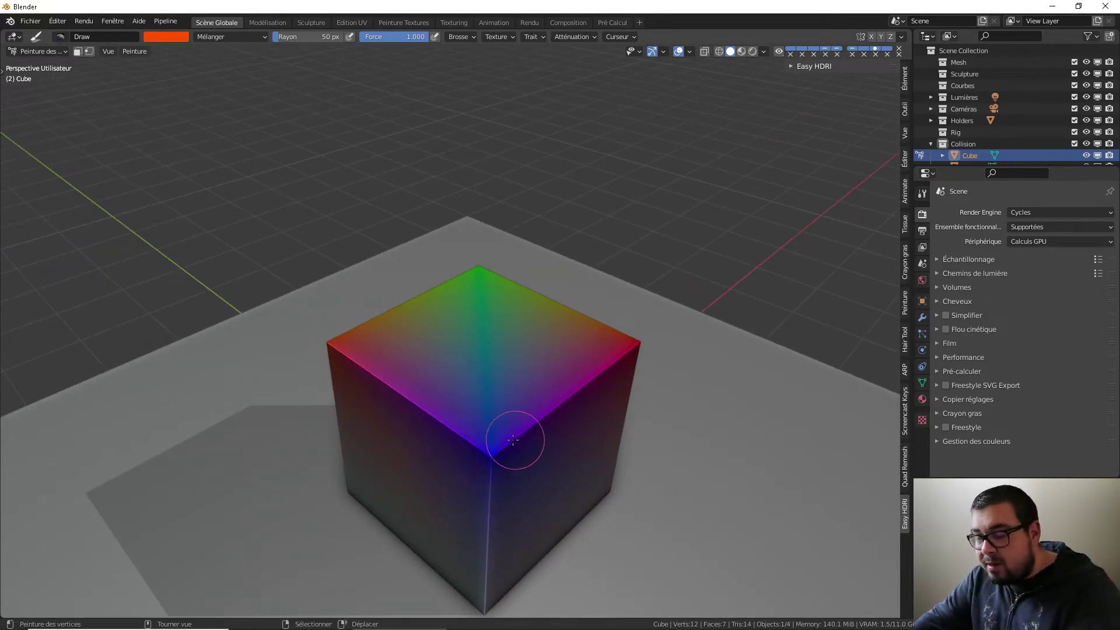
Step: Examine the colour gradients between the cube's painted top corners from several angles
{"action": "middle_click_drag", "start_coordinate": [516, 439], "coordinate": [419, 445]}
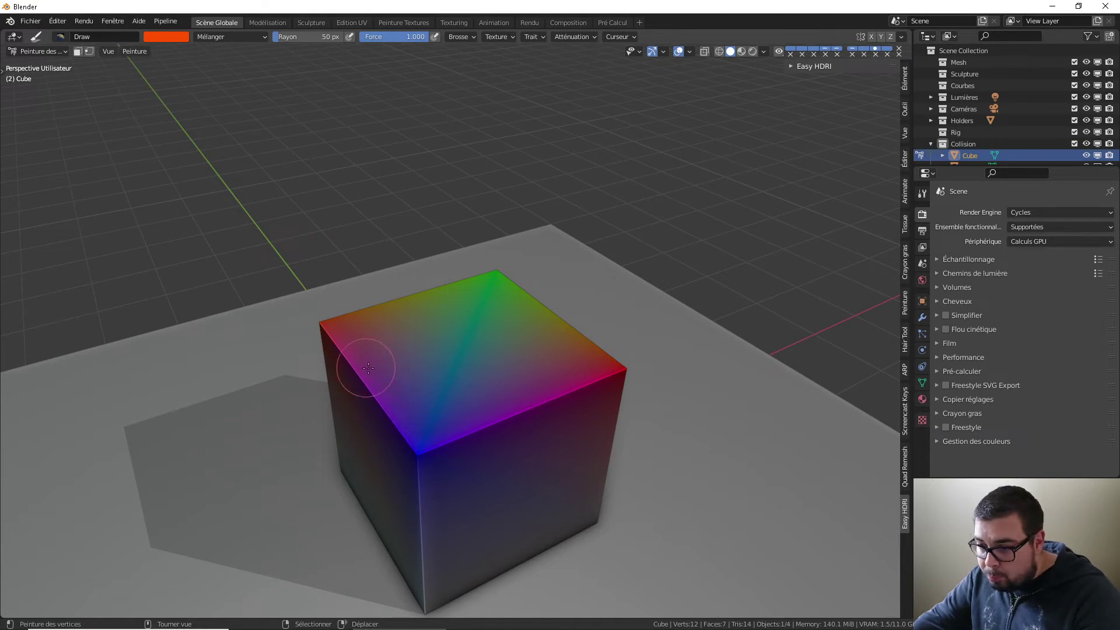
{"action": "middle_click_drag", "start_coordinate": [365, 368], "coordinate": [421, 414]}
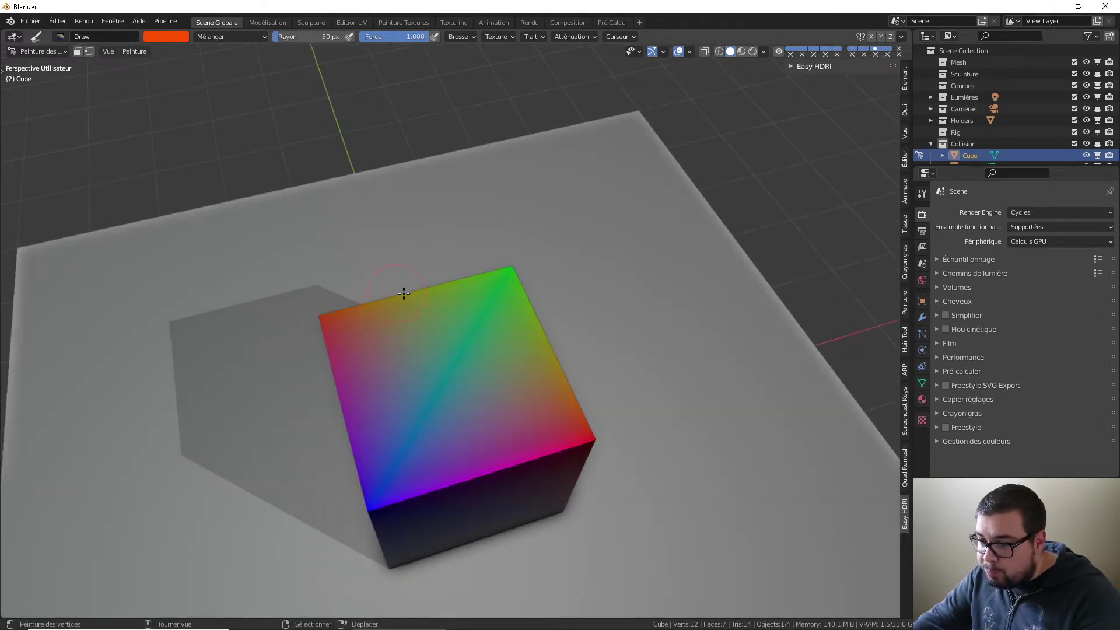
{"action": "middle_click_drag", "start_coordinate": [462, 330], "coordinate": [402, 295]}
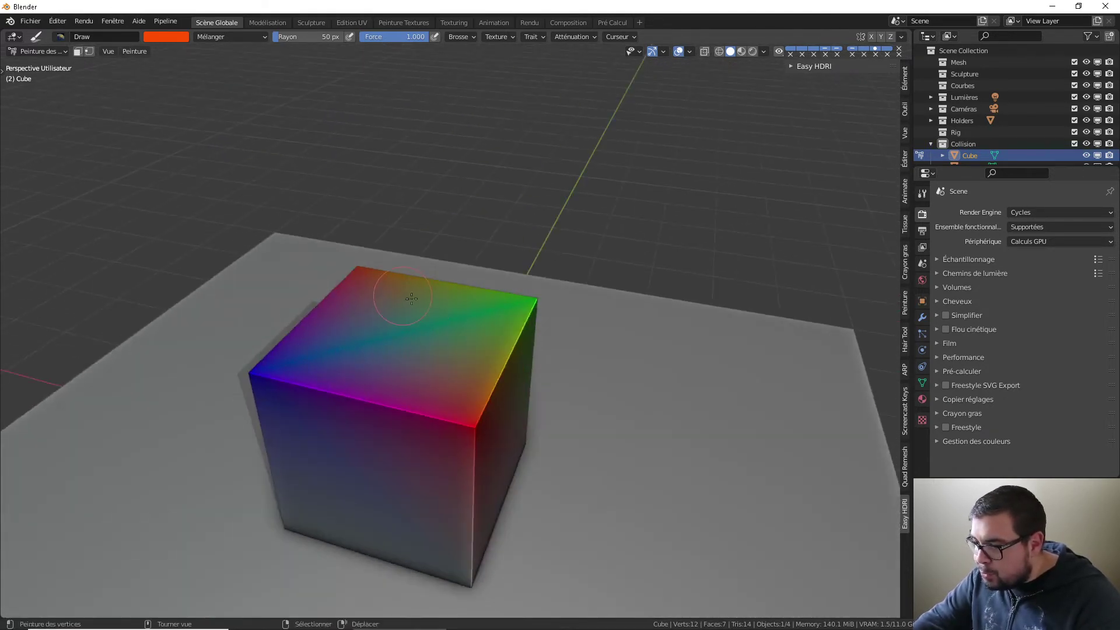
{"action": "mouse_move", "coordinate": [493, 351]}
{"action": "middle_mouse_down"}
{"action": "mouse_move", "coordinate": [418, 349]}
{"action": "mouse_move", "coordinate": [507, 354]}
{"action": "mouse_move", "coordinate": [430, 395]}
{"action": "middle_mouse_up"}
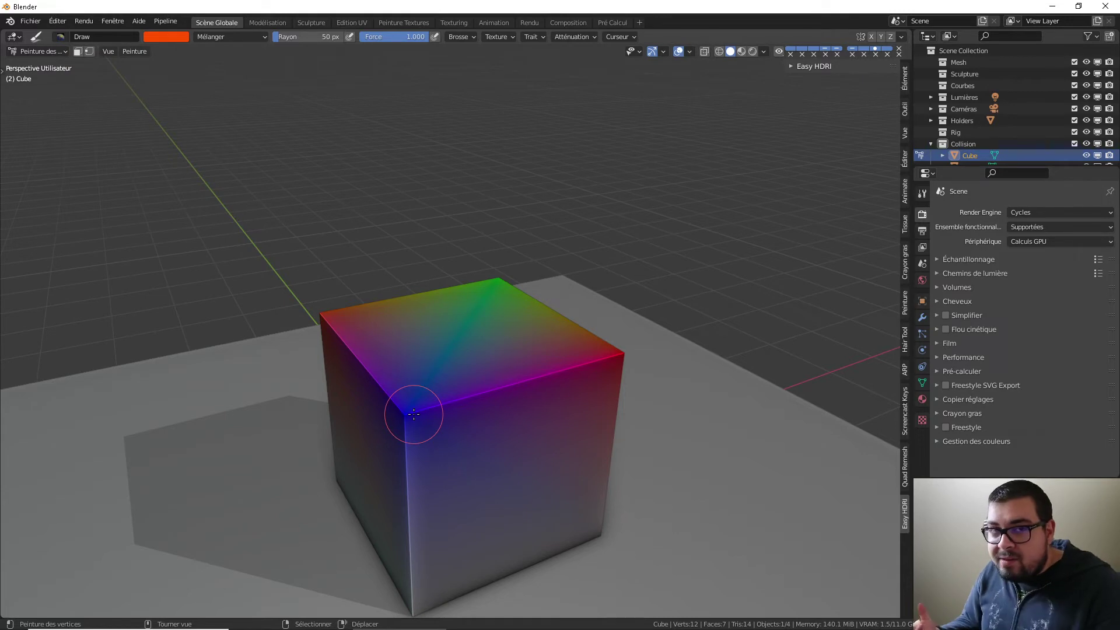
{"action": "mouse_move", "coordinate": [554, 367]}
{"action": "middle_mouse_down"}
{"action": "mouse_move", "coordinate": [513, 302]}
{"action": "mouse_move", "coordinate": [532, 375]}
{"action": "middle_mouse_up"}
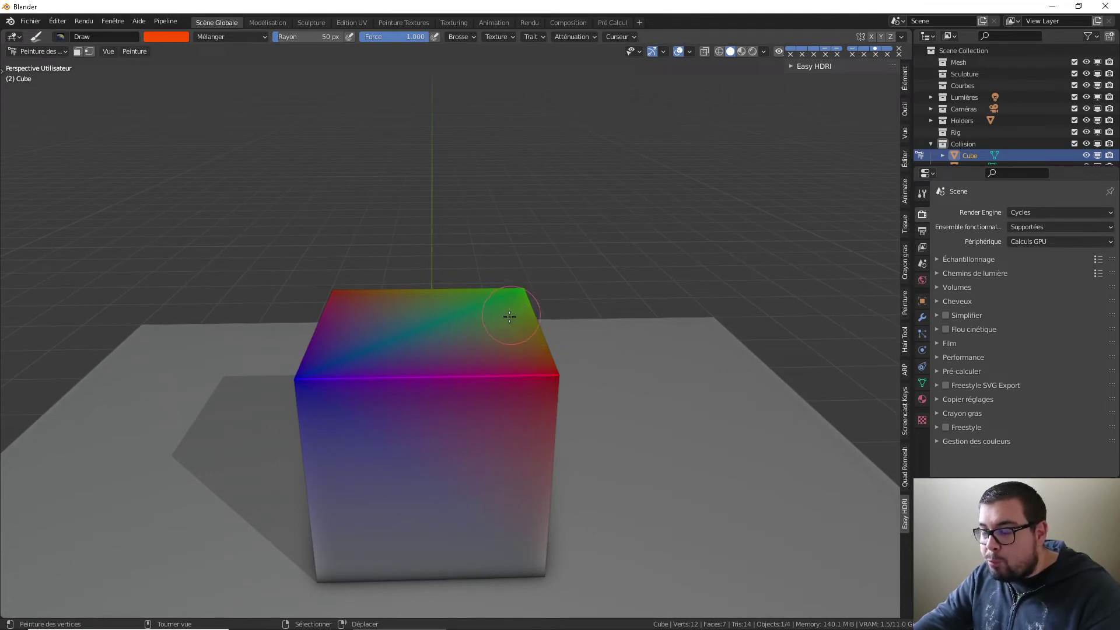
{"action": "scroll", "coordinate": [512, 312], "scroll_direction": "down", "scroll_amount": 2}
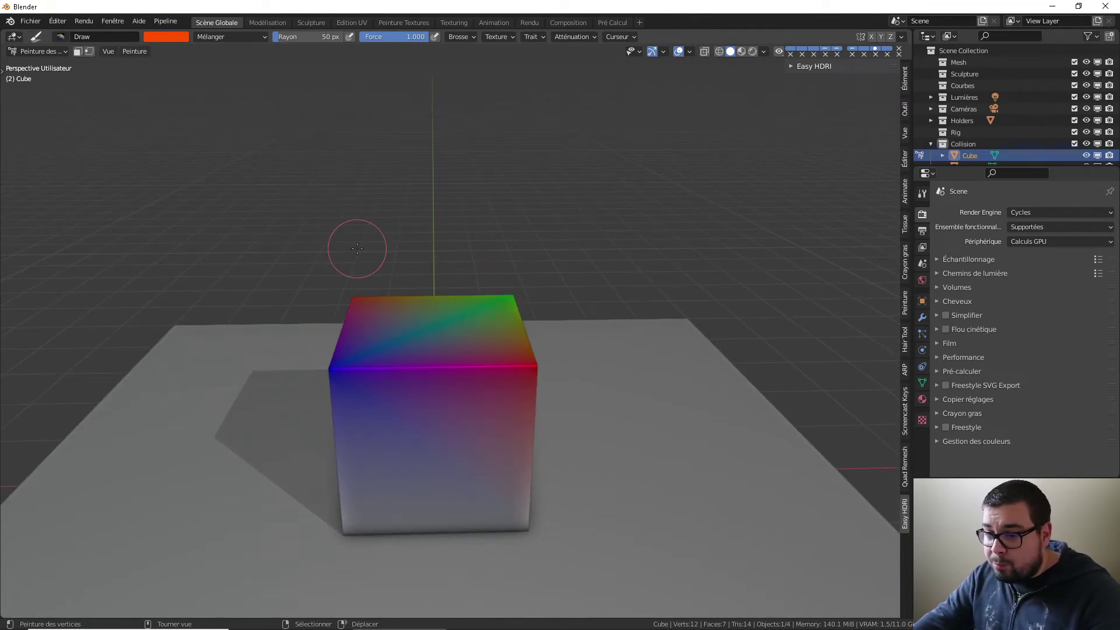
Step: Set the brush colour to pure red (R 1.000, V 0.000, B 0.000) and paint over the cube's blue, orange-red and green top corners
{"action": "left_click", "coordinate": [167, 34]}
{"action": "left_click_drag", "start_coordinate": [183, 123], "coordinate": [193, 135]}
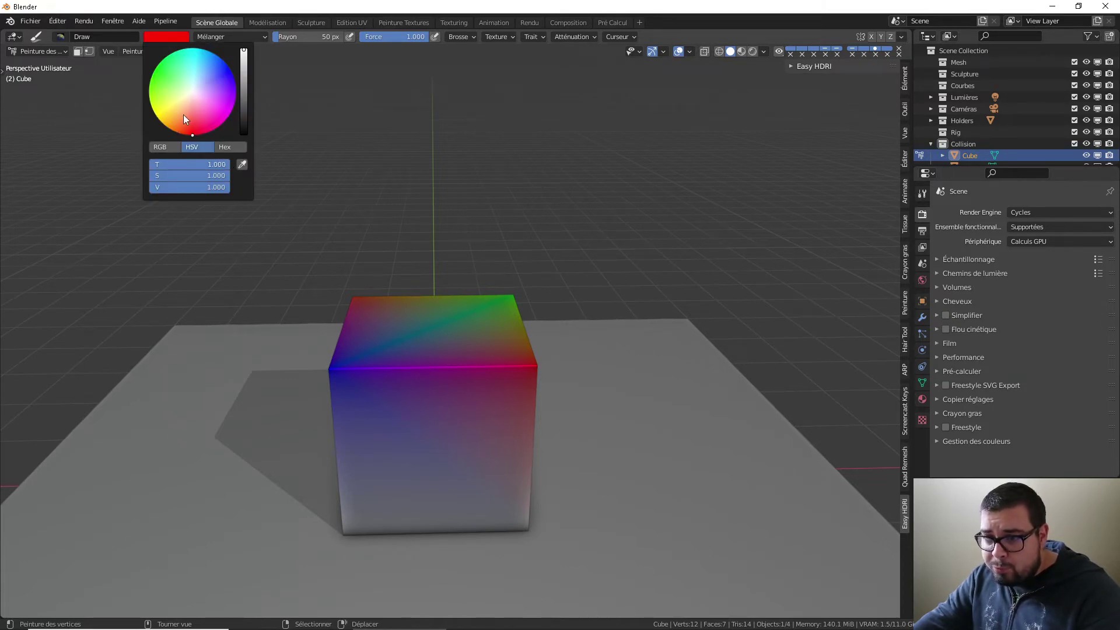
{"action": "left_click", "coordinate": [158, 148]}
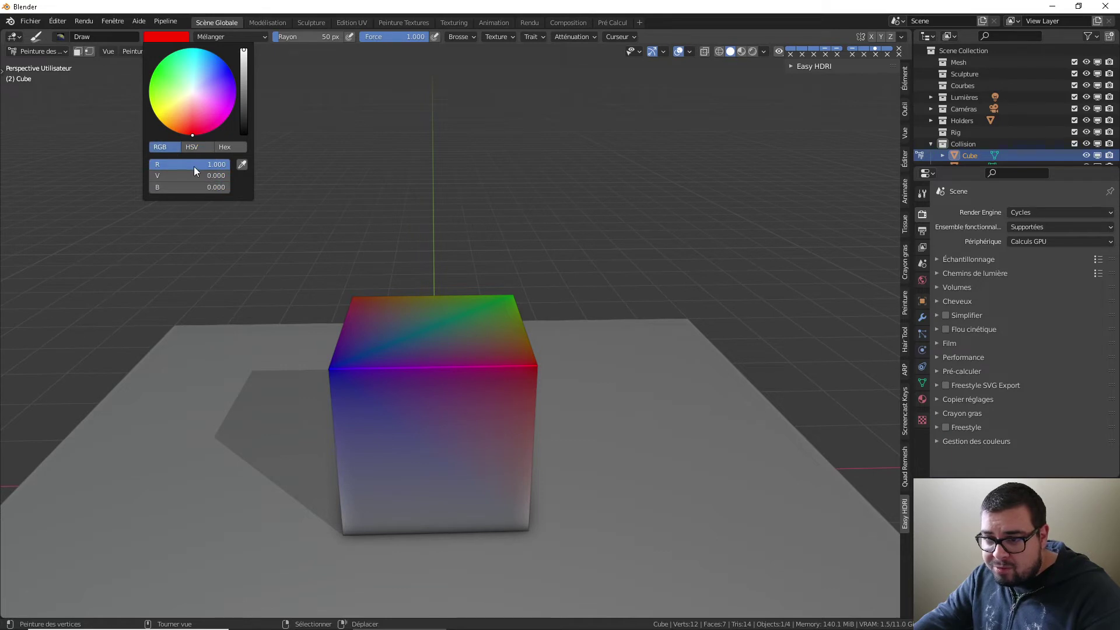
{"action": "middle_click_drag", "start_coordinate": [442, 363], "coordinate": [467, 367]}
{"action": "left_click", "coordinate": [367, 387]}
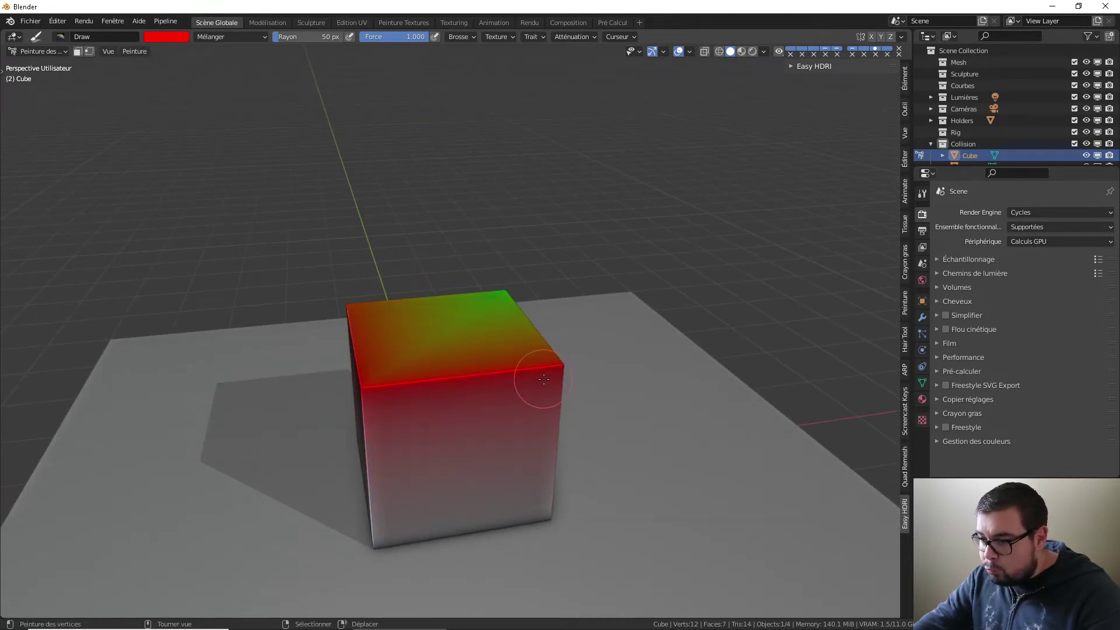
{"action": "left_click", "coordinate": [500, 312]}
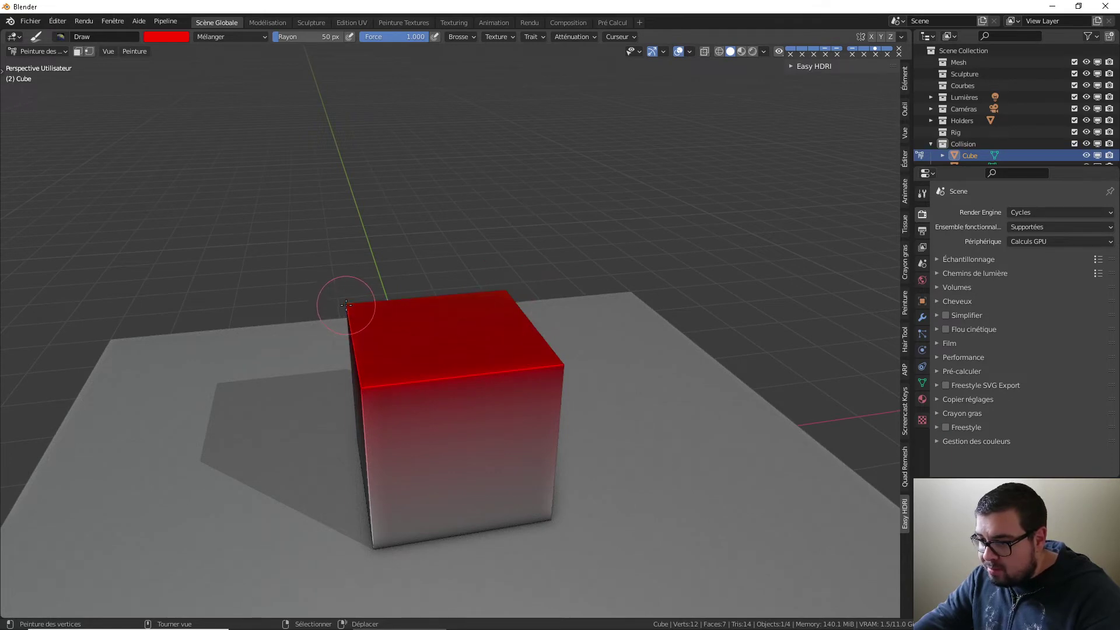
Step: Show the cube in material preview, set the brush colour to black (R 0.000) and paint the cube's bottom corners
{"action": "left_click", "coordinate": [741, 52]}
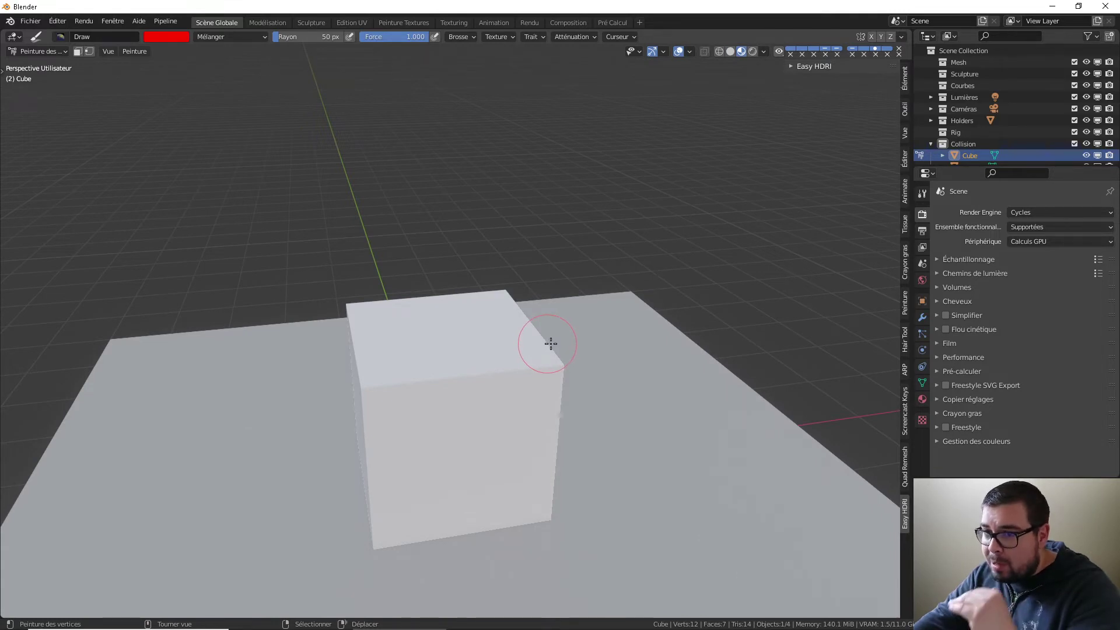
{"action": "middle_click_drag", "start_coordinate": [564, 316], "coordinate": [624, 309]}
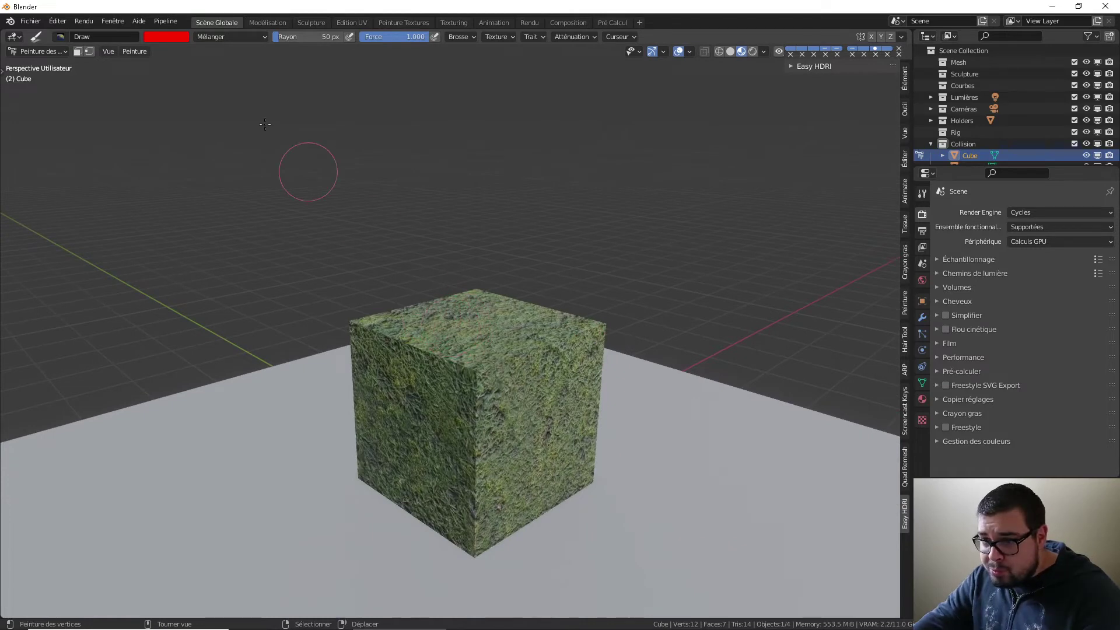
{"action": "left_click", "coordinate": [170, 37]}
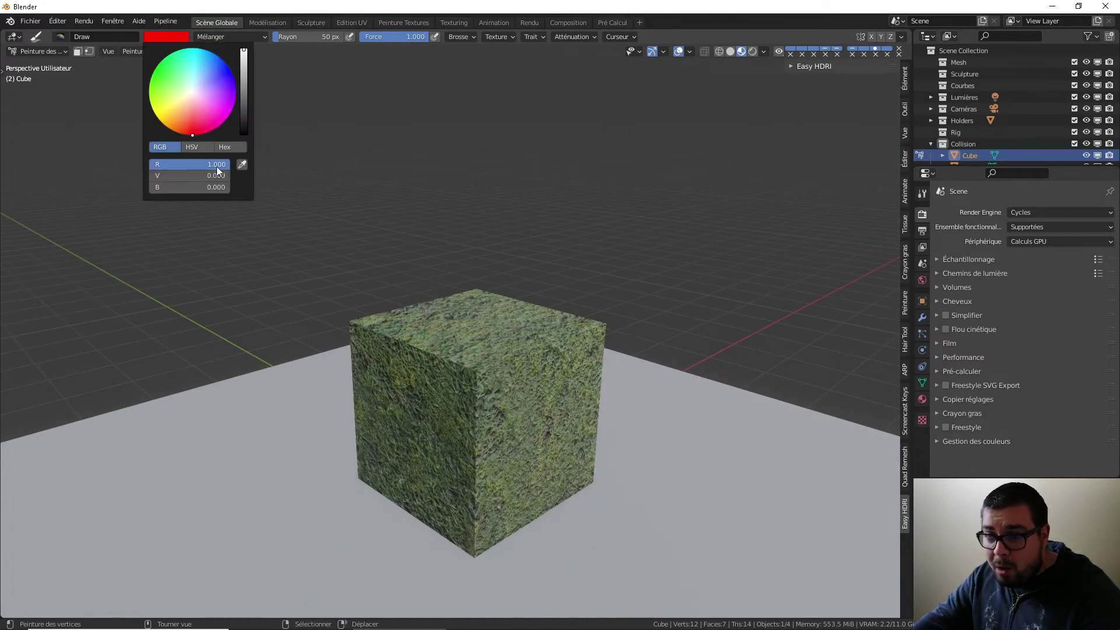
{"action": "left_click_drag", "start_coordinate": [217, 166], "coordinate": [169, 168]}
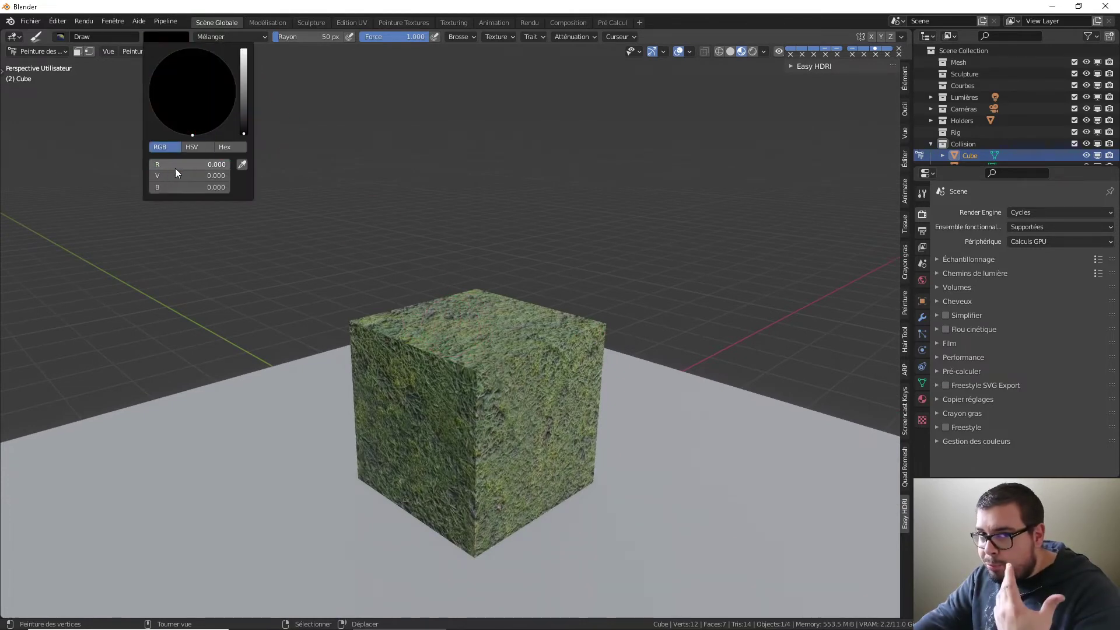
{"action": "left_click", "coordinate": [470, 549]}
{"action": "mouse_move", "coordinate": [470, 550]}
{"action": "left_mouse_down"}
{"action": "mouse_move", "coordinate": [334, 470]}
{"action": "mouse_move", "coordinate": [590, 483]}
{"action": "left_mouse_up"}
{"action": "mouse_move", "coordinate": [591, 484]}
{"action": "middle_mouse_down"}
{"action": "mouse_move", "coordinate": [512, 455]}
{"action": "mouse_move", "coordinate": [495, 479]}
{"action": "middle_mouse_up"}
{"action": "middle_click_drag", "start_coordinate": [577, 458], "coordinate": [504, 465]}
{"action": "middle_click_drag", "start_coordinate": [617, 449], "coordinate": [617, 382]}
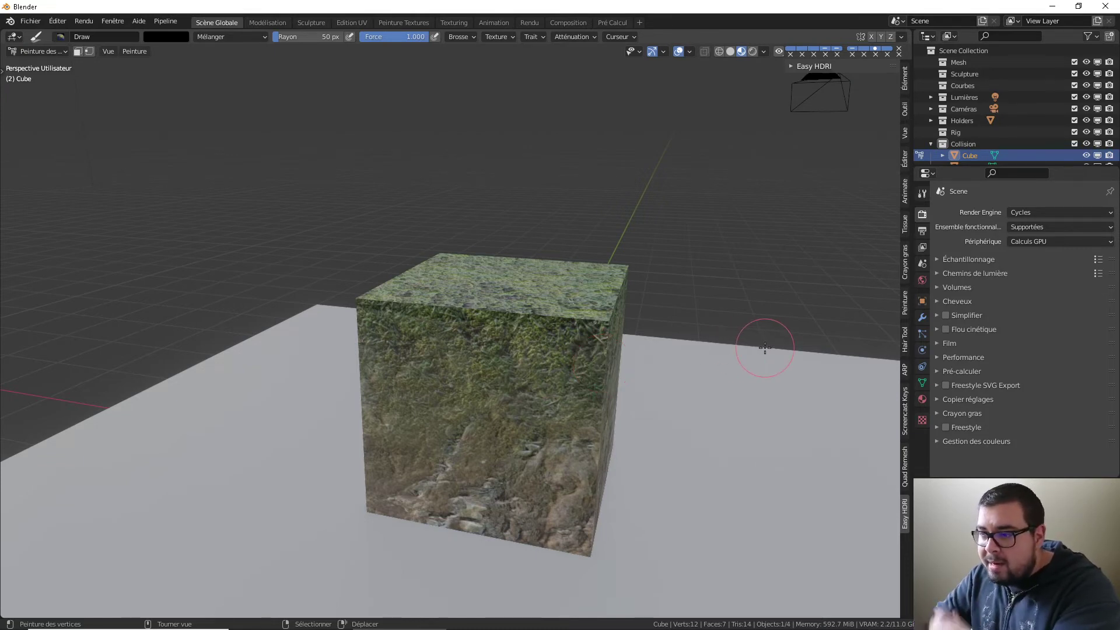
{"action": "middle_click_drag", "start_coordinate": [702, 437], "coordinate": [438, 414]}
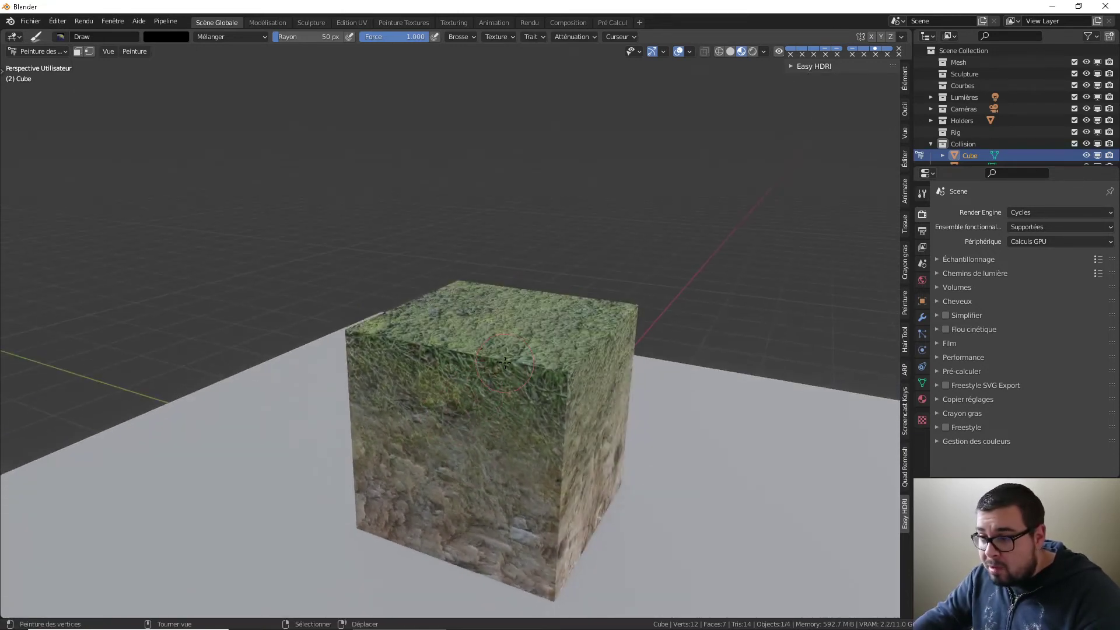
{"action": "middle_click_drag", "start_coordinate": [511, 397], "coordinate": [444, 358]}
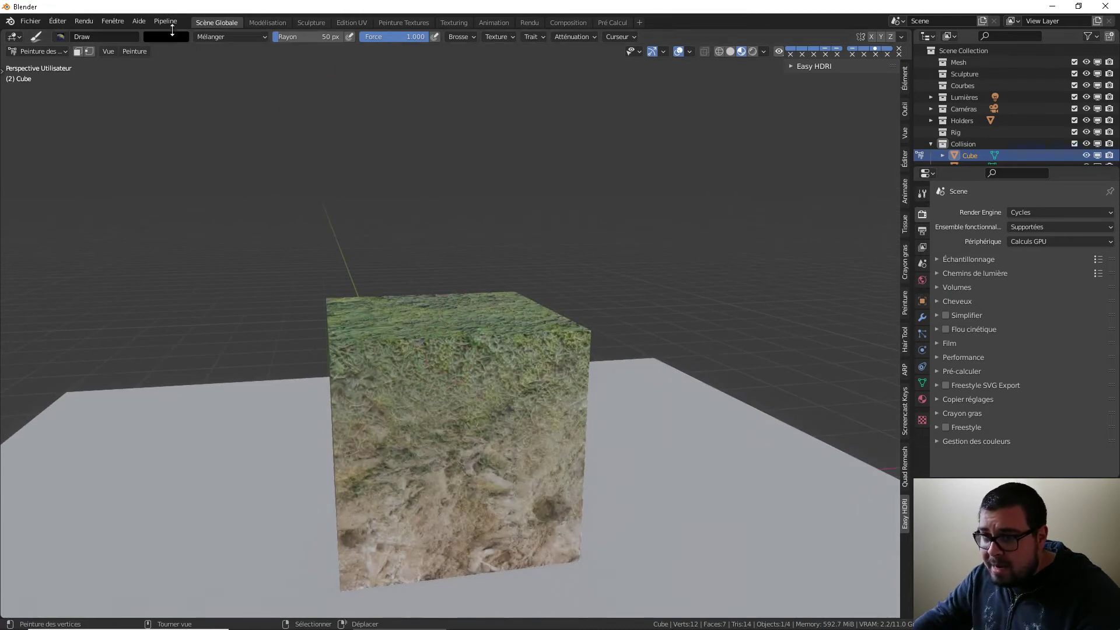
Step: Check the Separate RGB node's link to the Mix Shader in the Texturing workspace and return to the Scène Globale workspace
{"action": "left_click", "coordinate": [166, 37]}
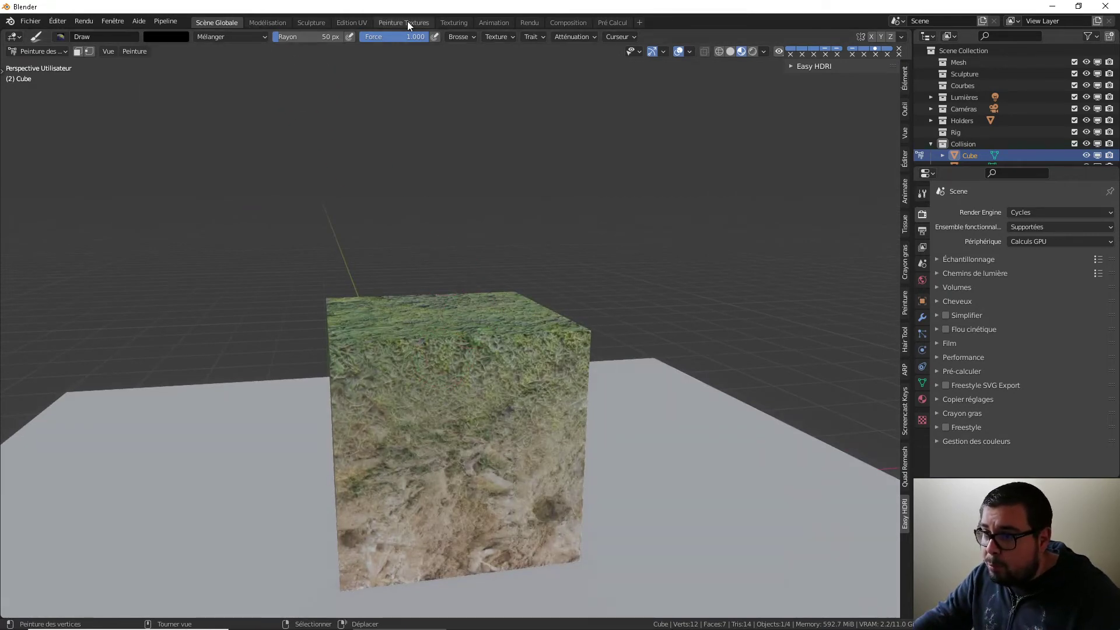
{"action": "left_click", "coordinate": [452, 22]}
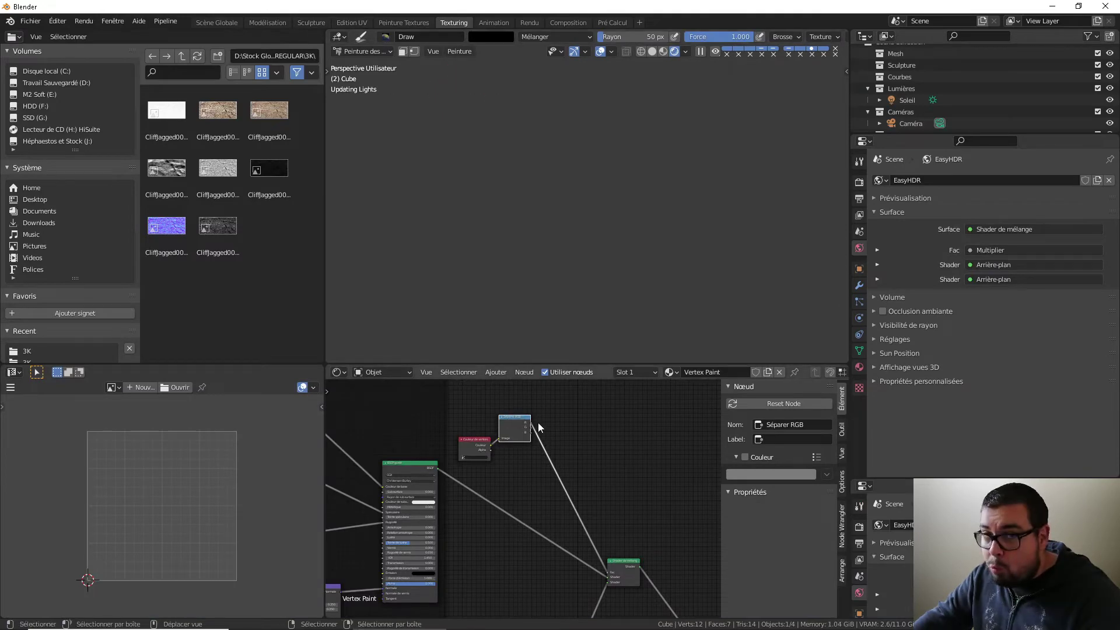
{"action": "left_click", "coordinate": [216, 22]}
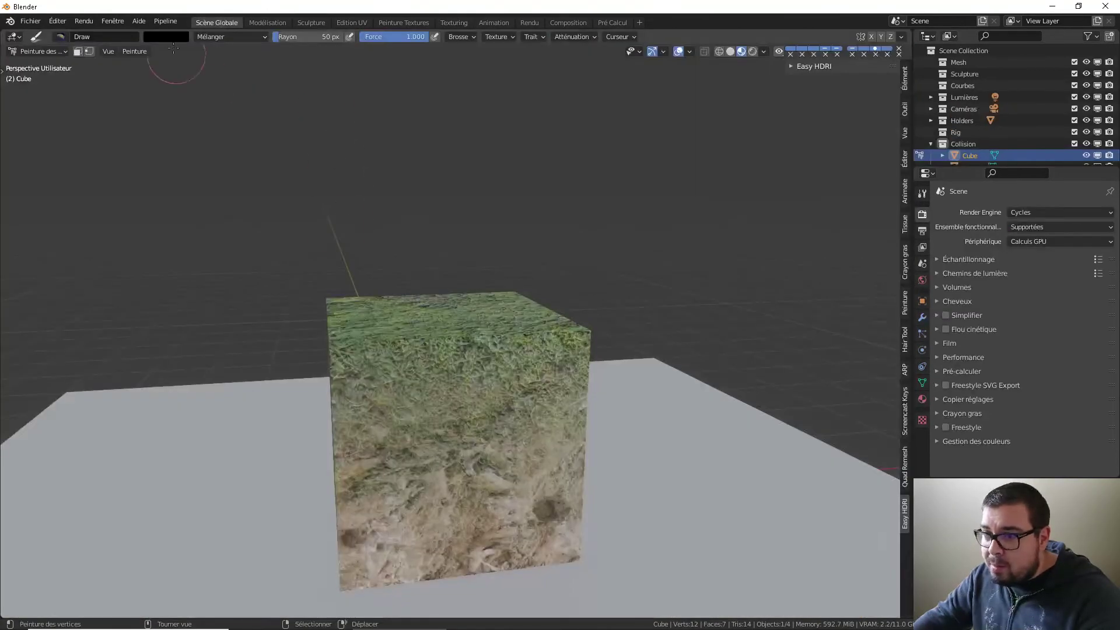
Step: Set the brush colour to pure green (R 0.000, V 1.000, B 0.000) and paint the cube's four top corners
{"action": "left_click", "coordinate": [168, 37]}
{"action": "left_click_drag", "start_coordinate": [175, 176], "coordinate": [247, 176]}
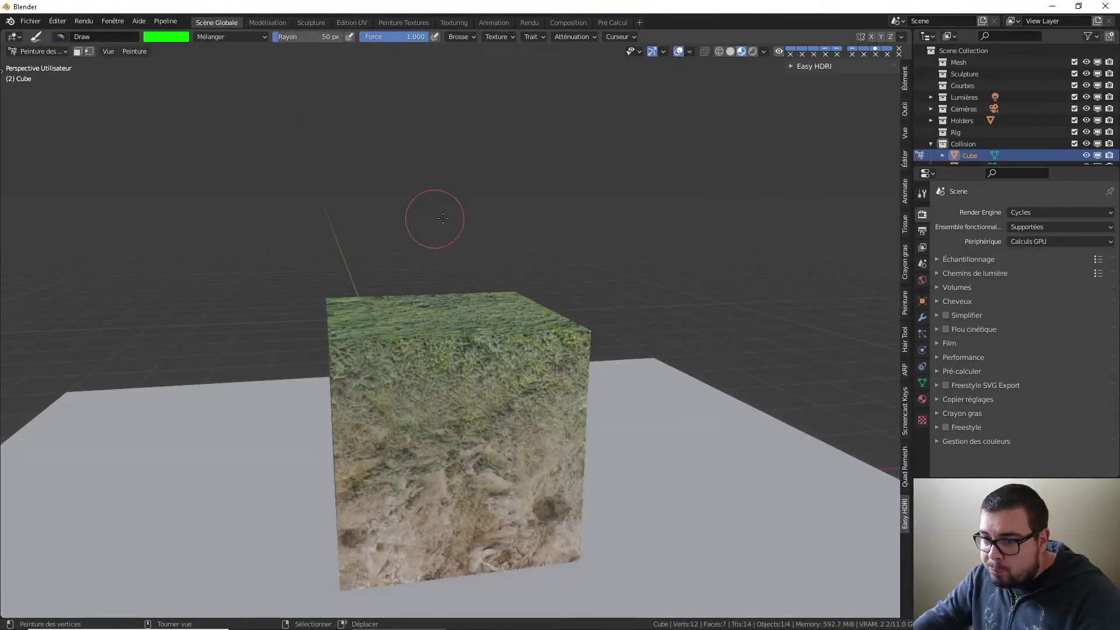
{"action": "middle_click_drag", "start_coordinate": [415, 216], "coordinate": [462, 284]}
{"action": "left_click", "coordinate": [351, 374]}
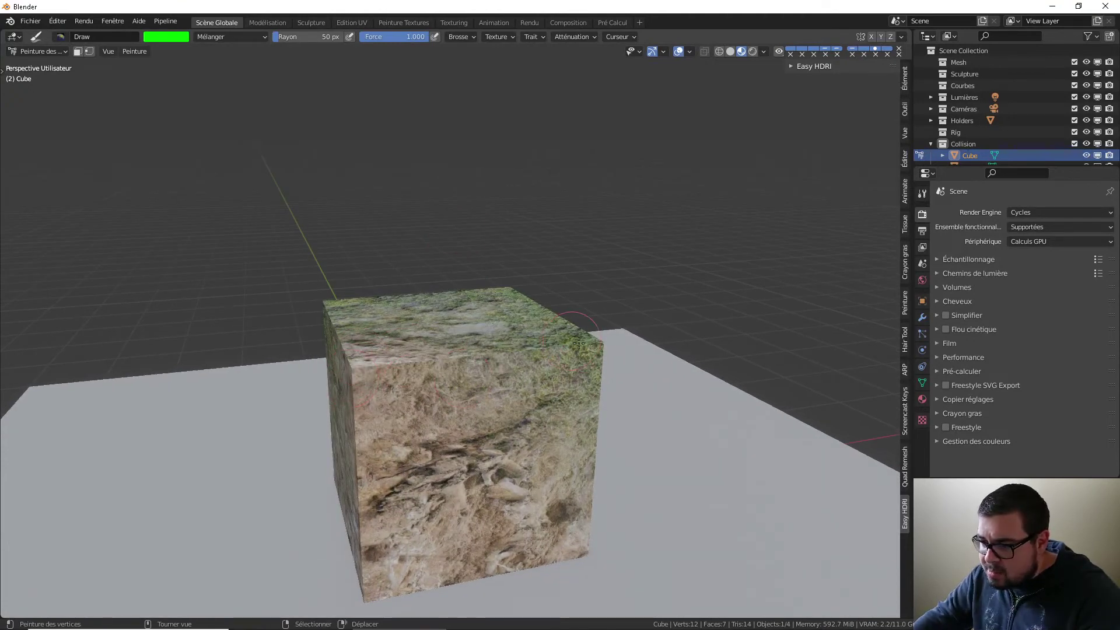
{"action": "left_click", "coordinate": [160, 37]}
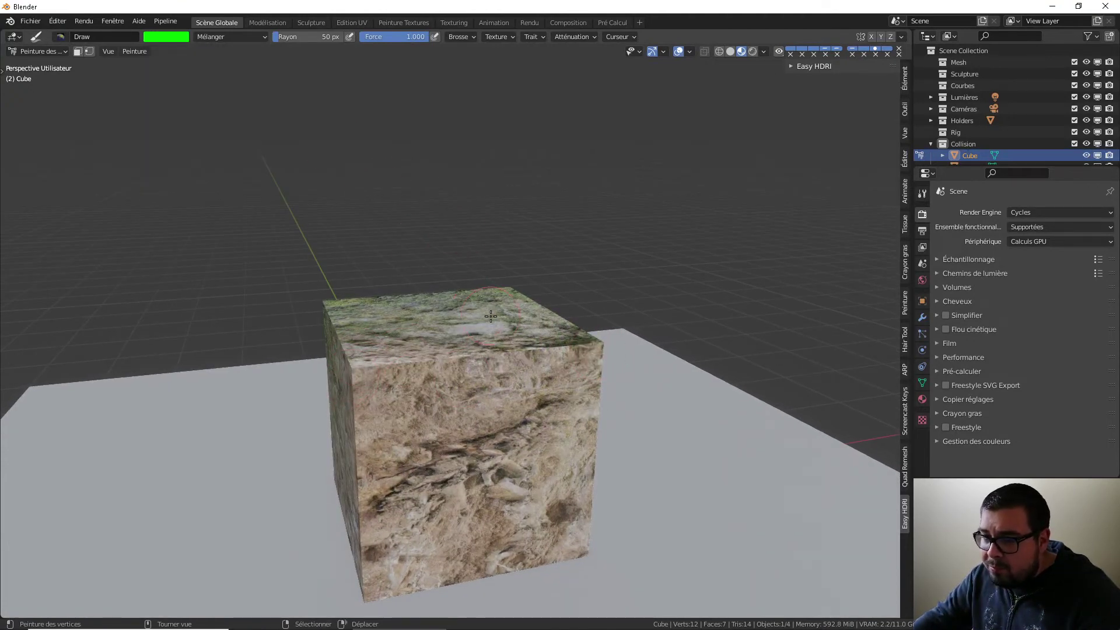
{"action": "middle_click_drag", "start_coordinate": [373, 273], "coordinate": [487, 294]}
{"action": "left_click", "coordinate": [410, 356]}
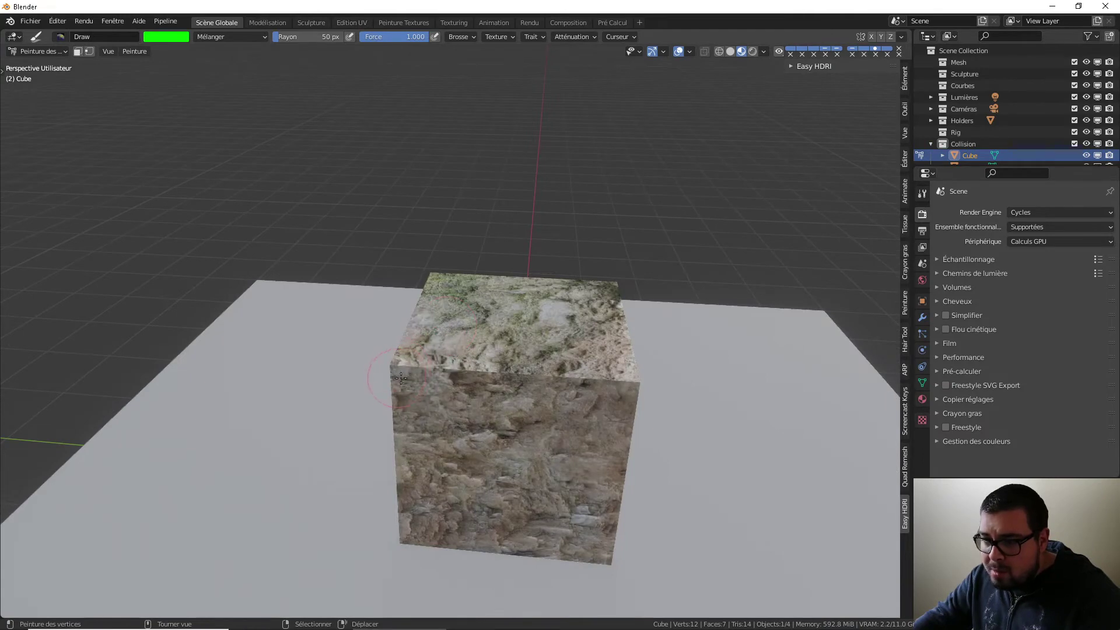
{"action": "middle_click_drag", "start_coordinate": [410, 352], "coordinate": [500, 316]}
{"action": "left_click", "coordinate": [379, 307]}
{"action": "left_click", "coordinate": [462, 248]}
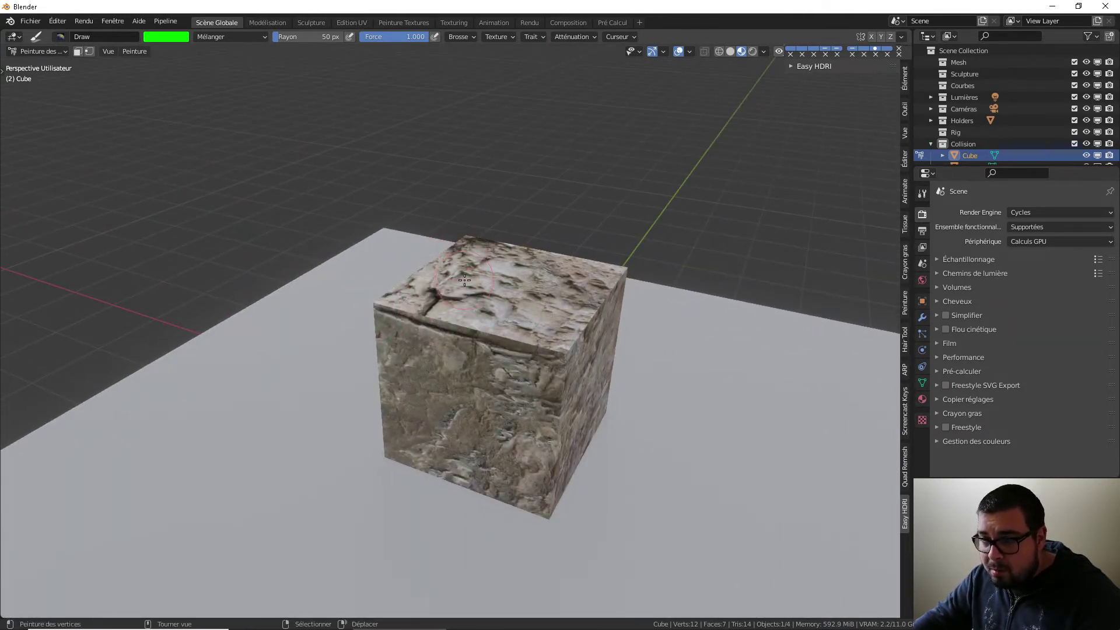
{"action": "middle_click_drag", "start_coordinate": [457, 251], "coordinate": [519, 230]}
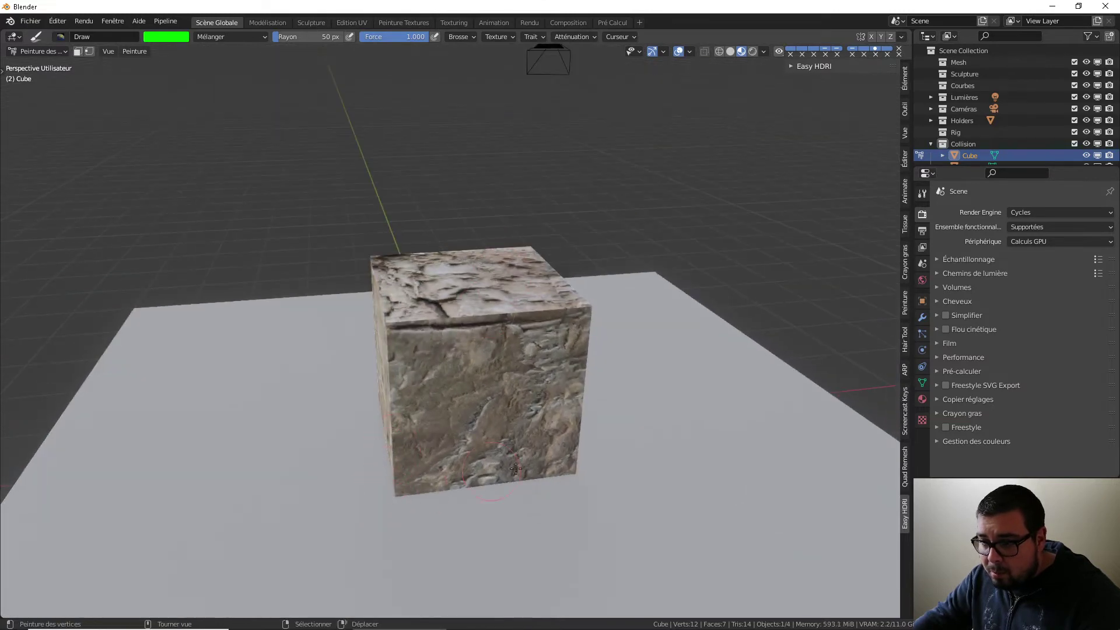
Step: Set the brush colour to pure red (R 1.000, V 0.000, B 0.000) and repaint the cube's four top corners
{"action": "left_click", "coordinate": [185, 38]}
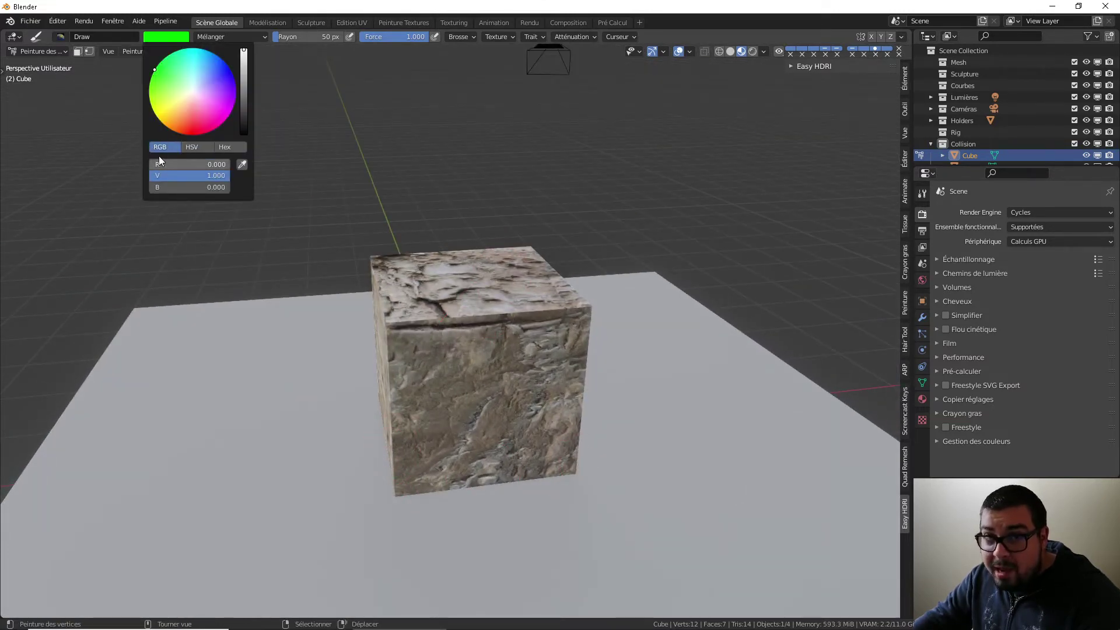
{"action": "left_click_drag", "start_coordinate": [202, 176], "coordinate": [228, 165]}
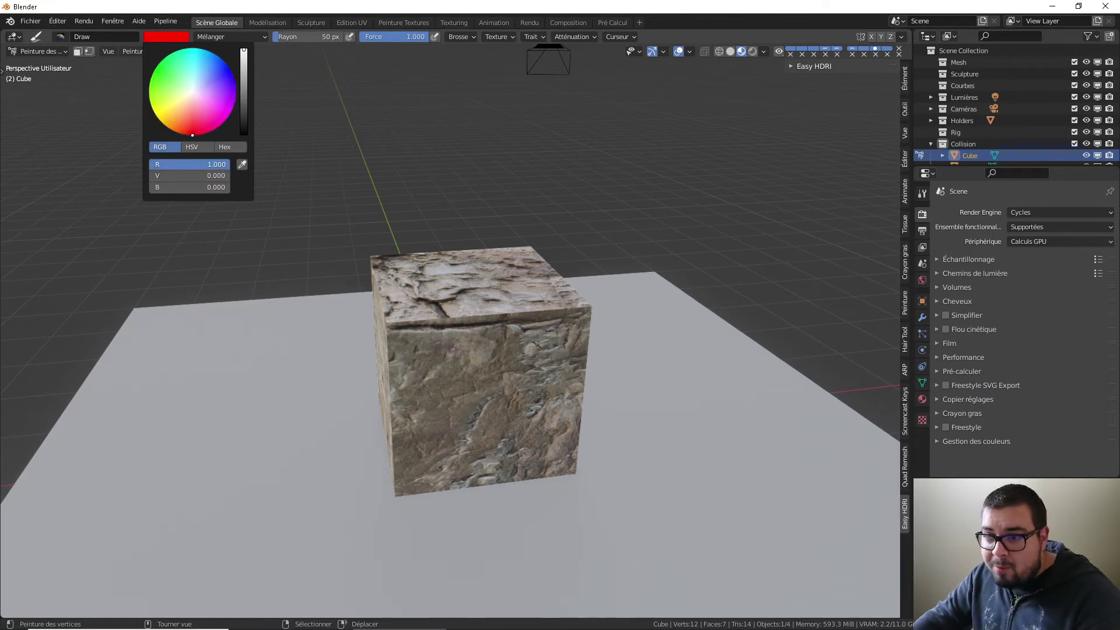
{"action": "left_click_drag", "start_coordinate": [403, 334], "coordinate": [389, 324]}
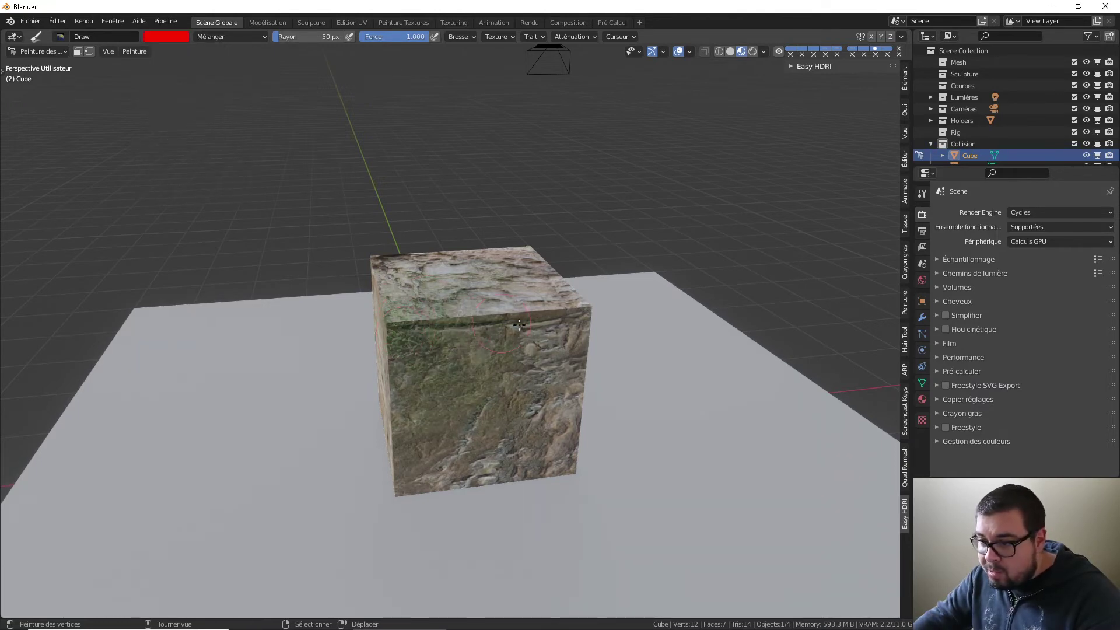
{"action": "left_click_drag", "start_coordinate": [584, 311], "coordinate": [568, 328]}
{"action": "middle_click_drag", "start_coordinate": [444, 322], "coordinate": [527, 321]}
{"action": "scroll", "coordinate": [513, 321], "scroll_direction": "up", "scroll_amount": 1}
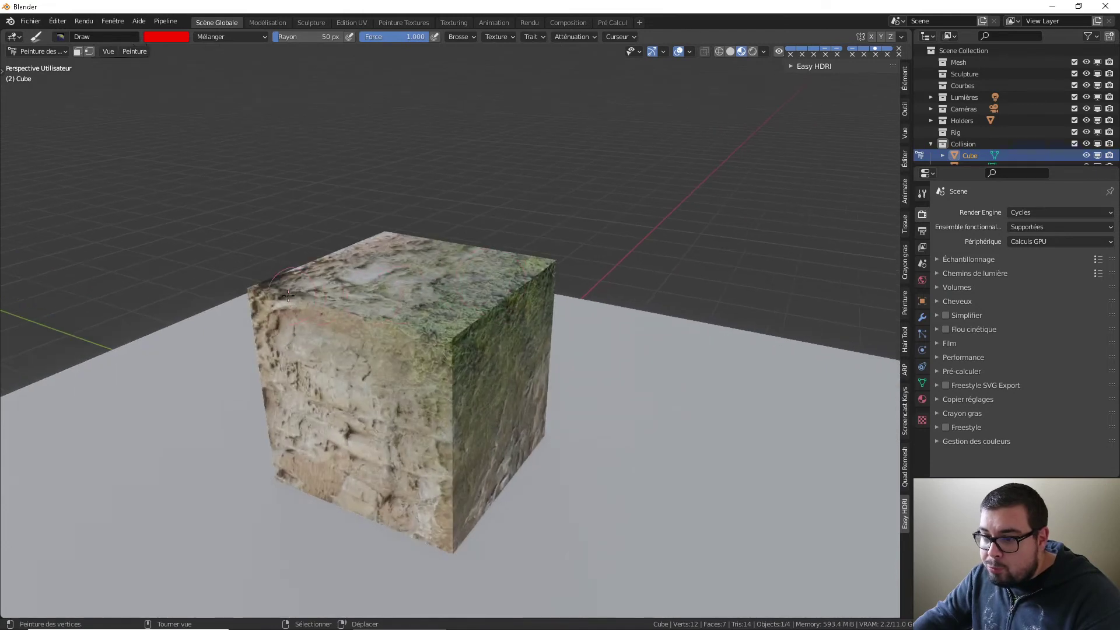
{"action": "left_click_drag", "start_coordinate": [274, 300], "coordinate": [252, 296]}
{"action": "middle_click_drag", "start_coordinate": [254, 297], "coordinate": [373, 321]}
{"action": "left_click_drag", "start_coordinate": [233, 379], "coordinate": [204, 388]}
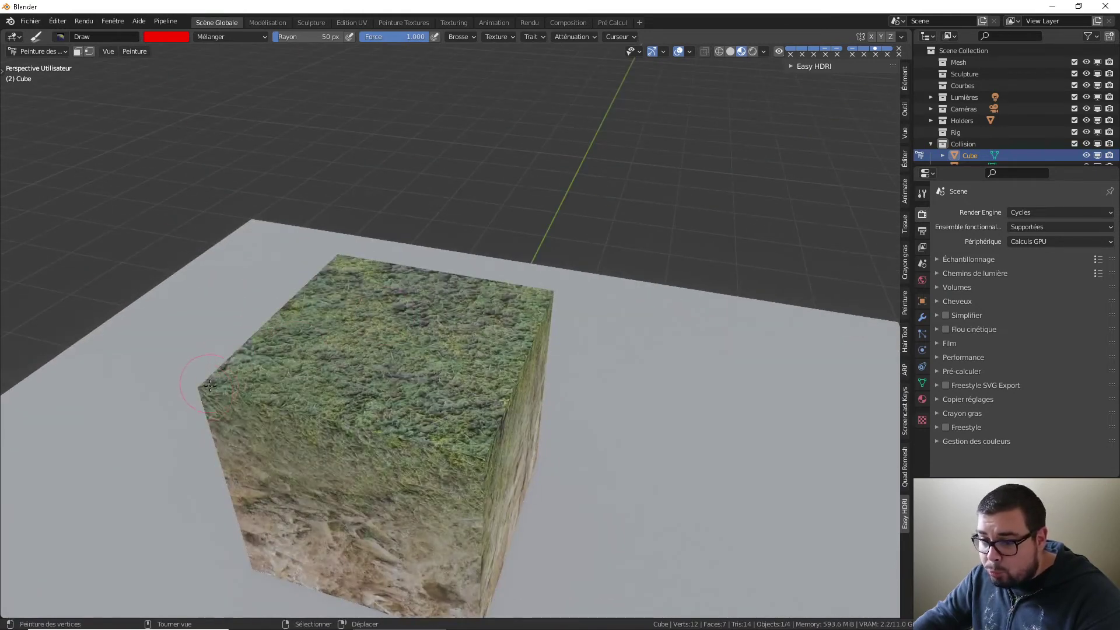
Step: Set the brush colour to yellowish green (R 0.253, V 1.000, B 0.000) and paint the cube's four top corners
{"action": "left_click", "coordinate": [174, 39]}
{"action": "left_click_drag", "start_coordinate": [186, 116], "coordinate": [151, 77]}
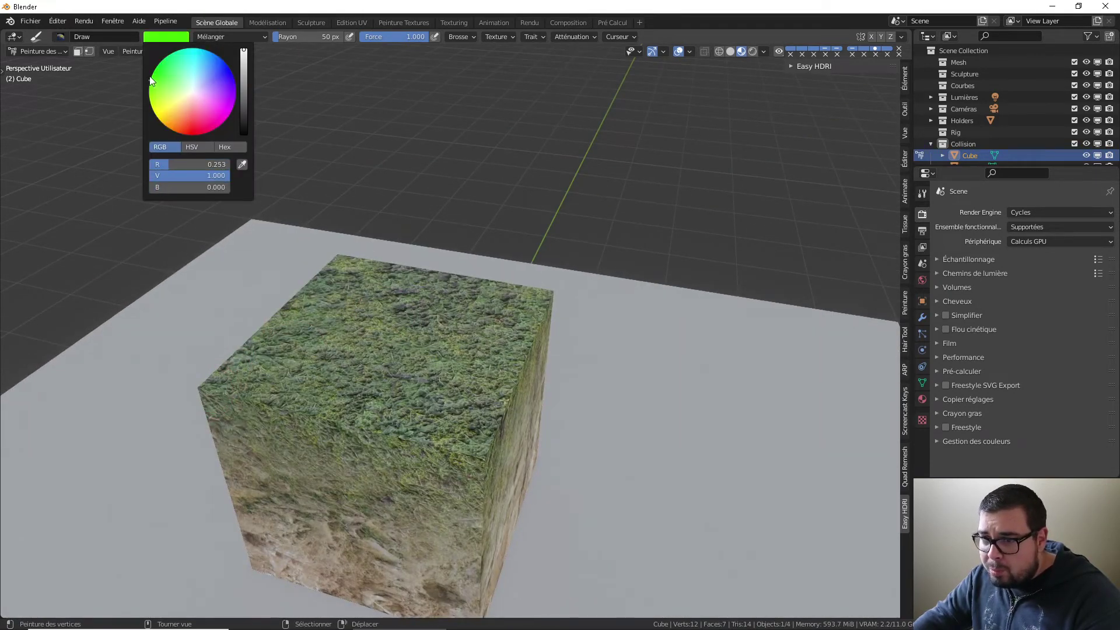
{"action": "left_click_drag", "start_coordinate": [220, 399], "coordinate": [174, 392]}
{"action": "left_click_drag", "start_coordinate": [473, 438], "coordinate": [497, 451]}
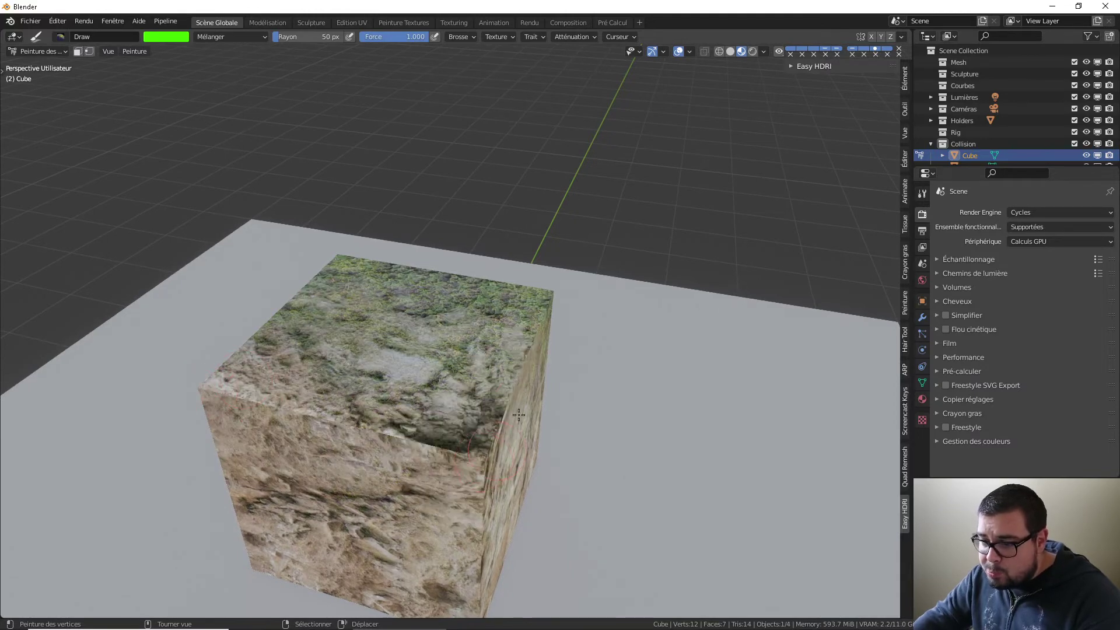
{"action": "left_click_drag", "start_coordinate": [564, 306], "coordinate": [551, 299]}
{"action": "left_click_drag", "start_coordinate": [350, 259], "coordinate": [334, 255]}
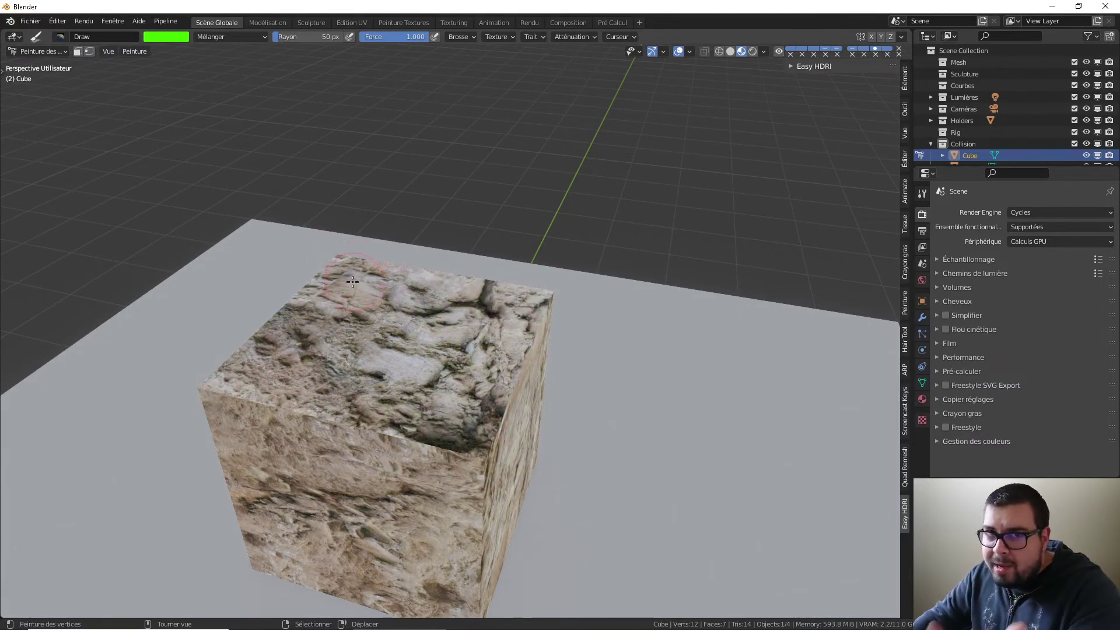
{"action": "middle_click_drag", "start_coordinate": [347, 289], "coordinate": [388, 299]}
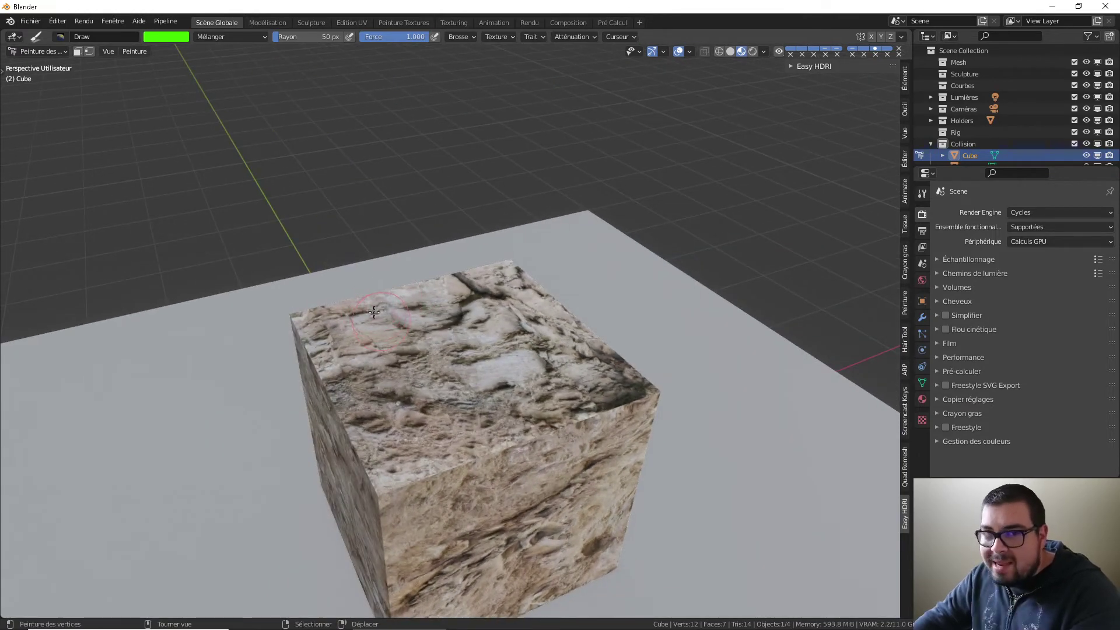
Step: Set the brush colour to red and paint the cube's four top corners
{"action": "left_click", "coordinate": [168, 36]}
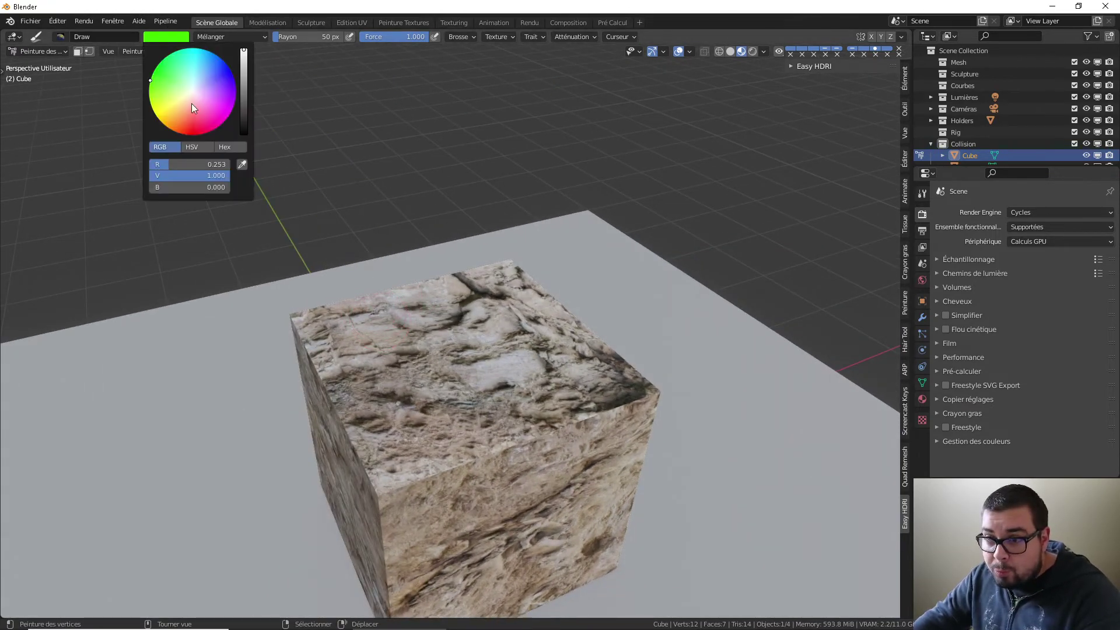
{"action": "mouse_move", "coordinate": [226, 176]}
{"action": "left_mouse_down"}
{"action": "mouse_move", "coordinate": [151, 176]}
{"action": "mouse_move", "coordinate": [249, 167]}
{"action": "left_mouse_up"}
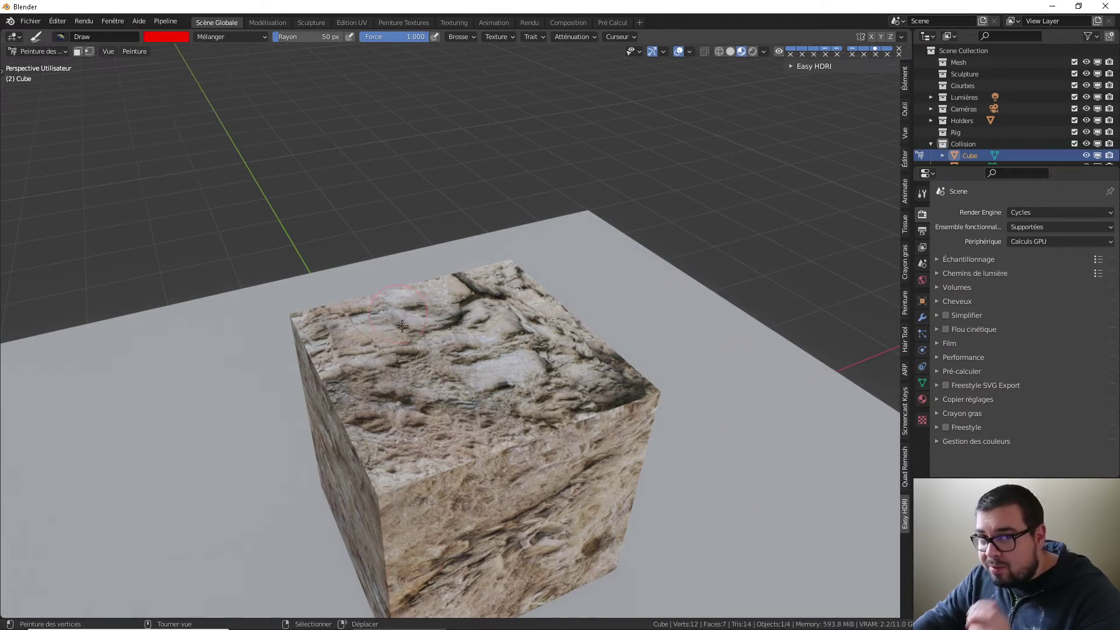
{"action": "left_click", "coordinate": [382, 492]}
{"action": "left_click", "coordinate": [657, 392]}
{"action": "left_click", "coordinate": [290, 319]}
{"action": "left_click", "coordinate": [511, 264]}
{"action": "left_click", "coordinate": [512, 263]}
{"action": "left_click", "coordinate": [296, 323]}
{"action": "left_click", "coordinate": [296, 323]}
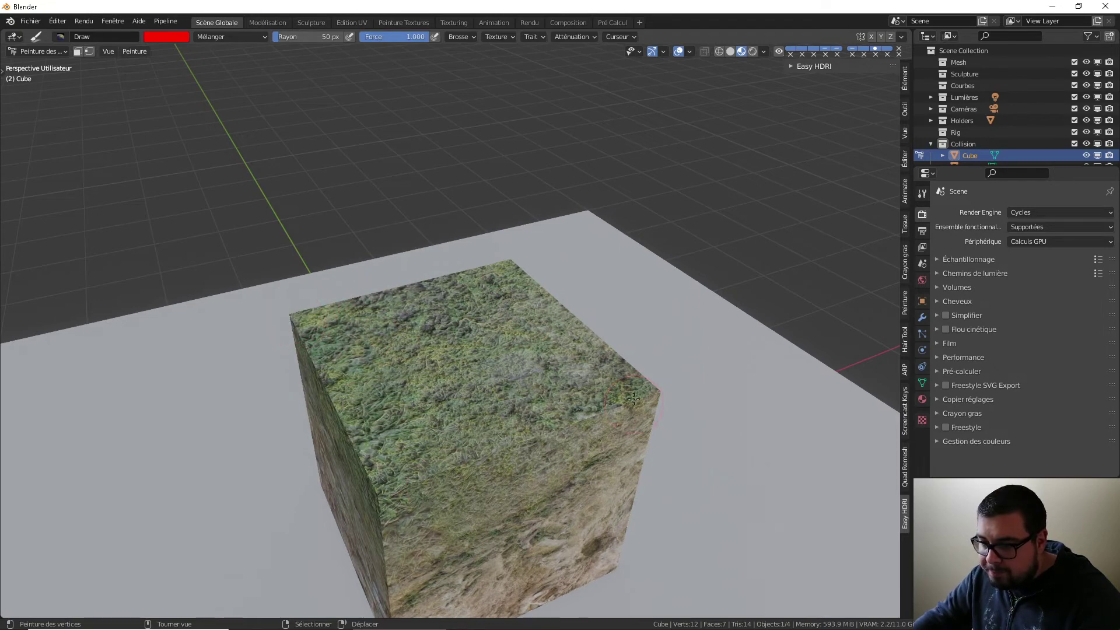
{"action": "middle_click_drag", "start_coordinate": [428, 401], "coordinate": [459, 356]}
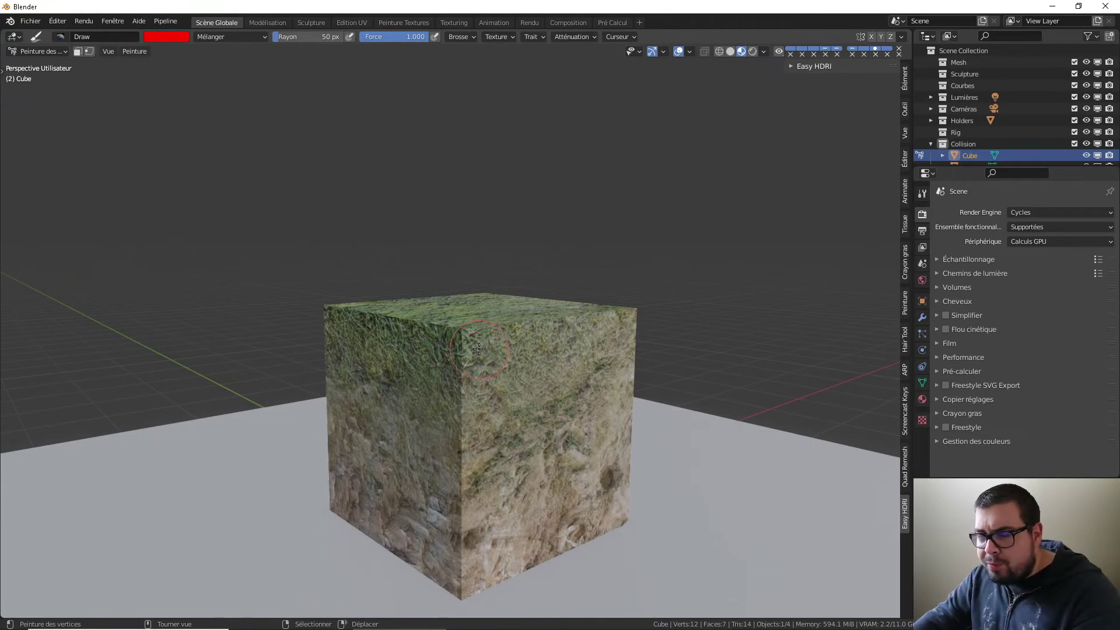
Step: Switch the cube to Object Mode (Mode Objet) and add a Subdivision Surface (Subdivision de surface) modifier
{"action": "left_click", "coordinate": [168, 36]}
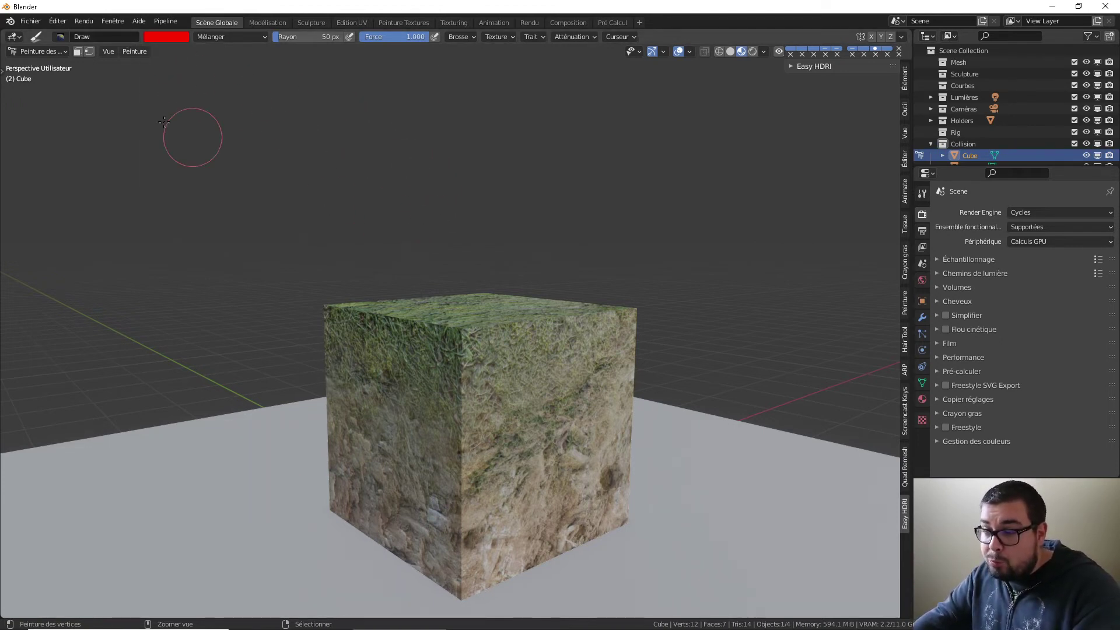
{"action": "left_click", "coordinate": [38, 51]}
{"action": "left_click", "coordinate": [46, 65]}
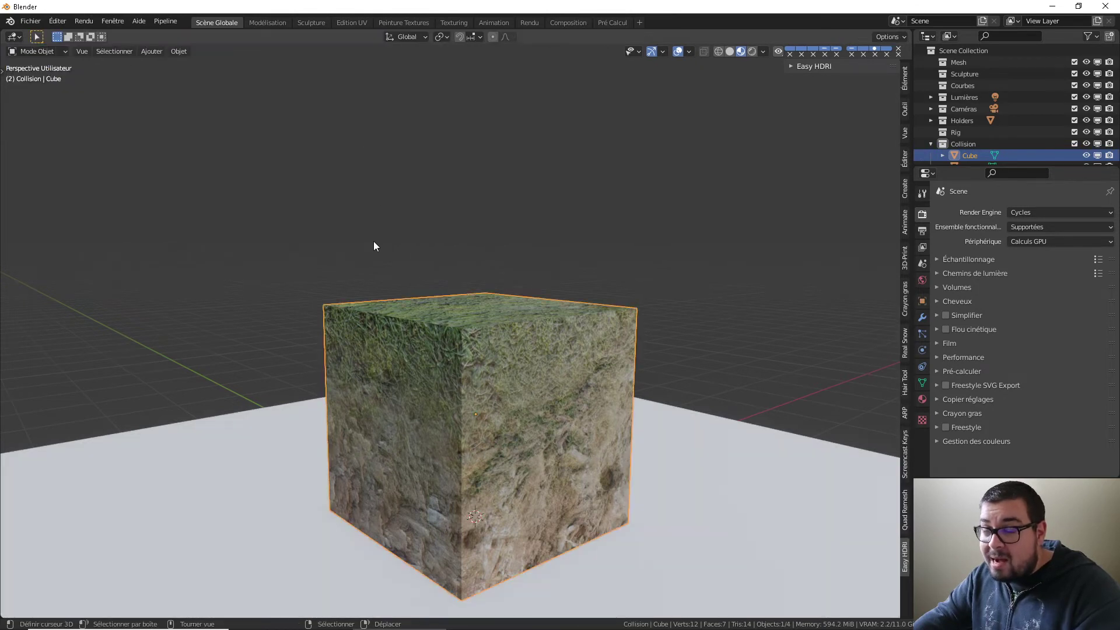
{"action": "left_click", "coordinate": [922, 317]}
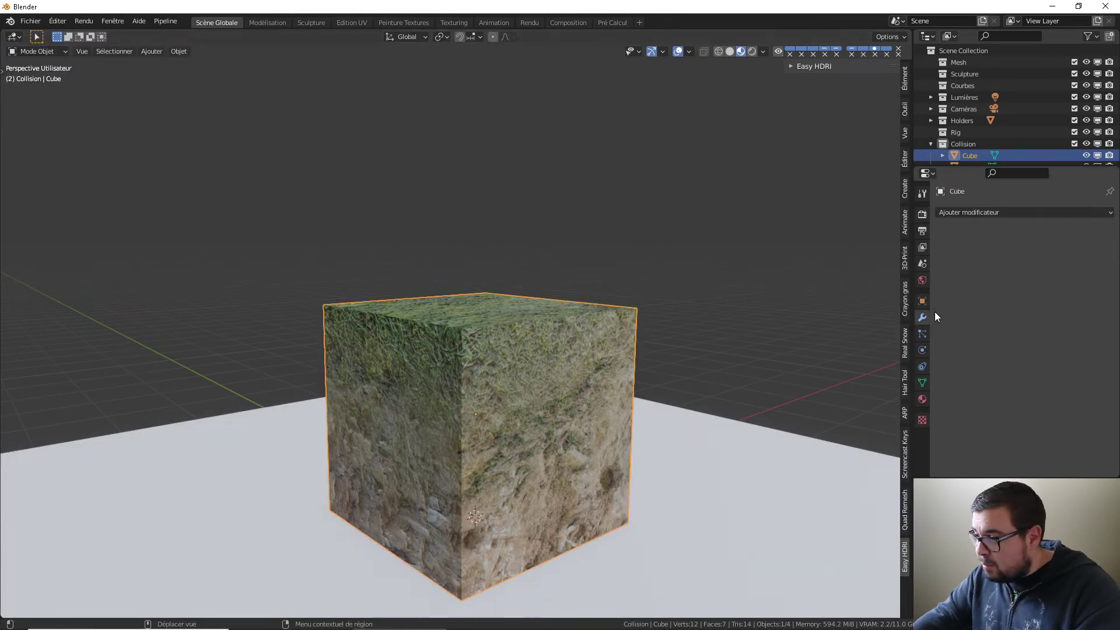
{"action": "left_click", "coordinate": [1003, 212]}
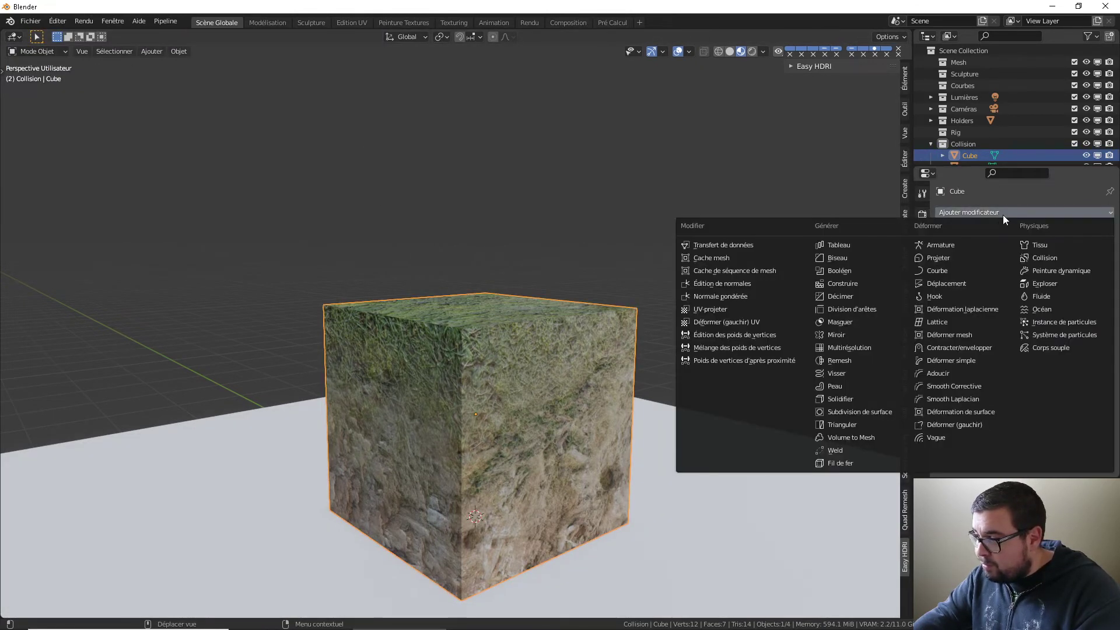
{"action": "left_click", "coordinate": [860, 411]}
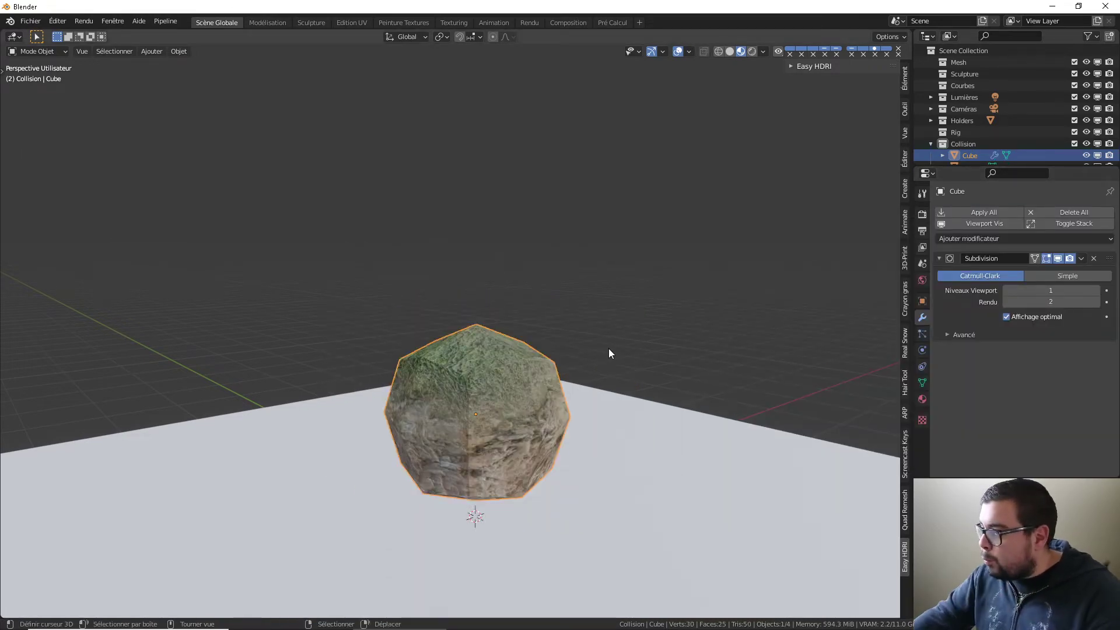
Step: Add a Cast (Projeter) modifier to the cube and set its Facteur to 1
{"action": "left_click", "coordinate": [988, 239]}
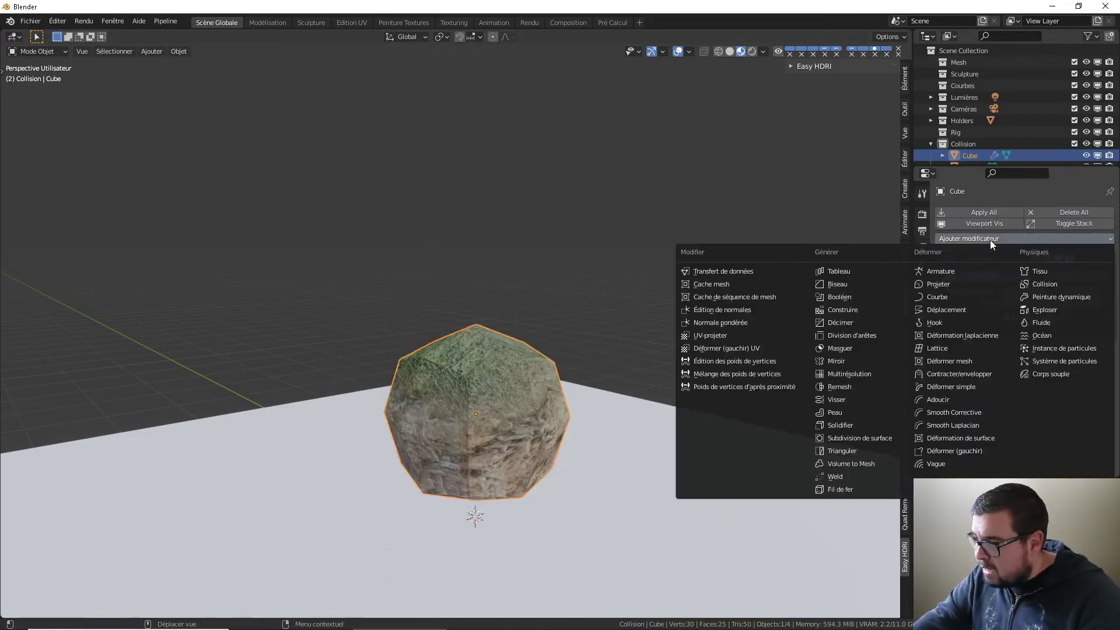
{"action": "left_click", "coordinate": [974, 285]}
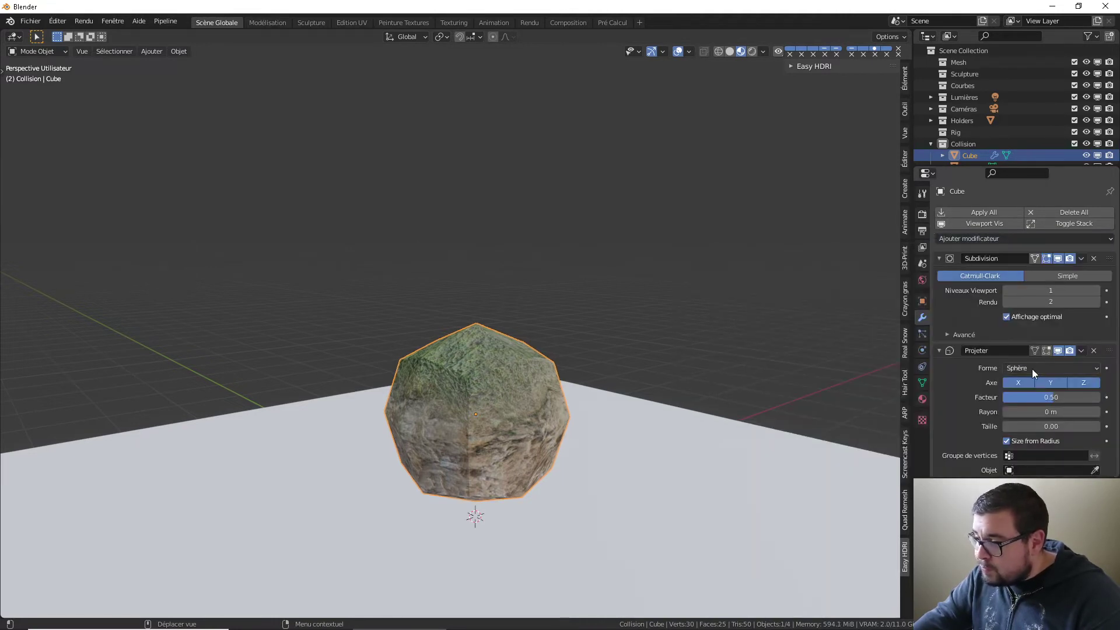
{"action": "left_click", "coordinate": [1052, 397]}
{"action": "type", "text": "1"}
{"action": "key", "text": "Return"}
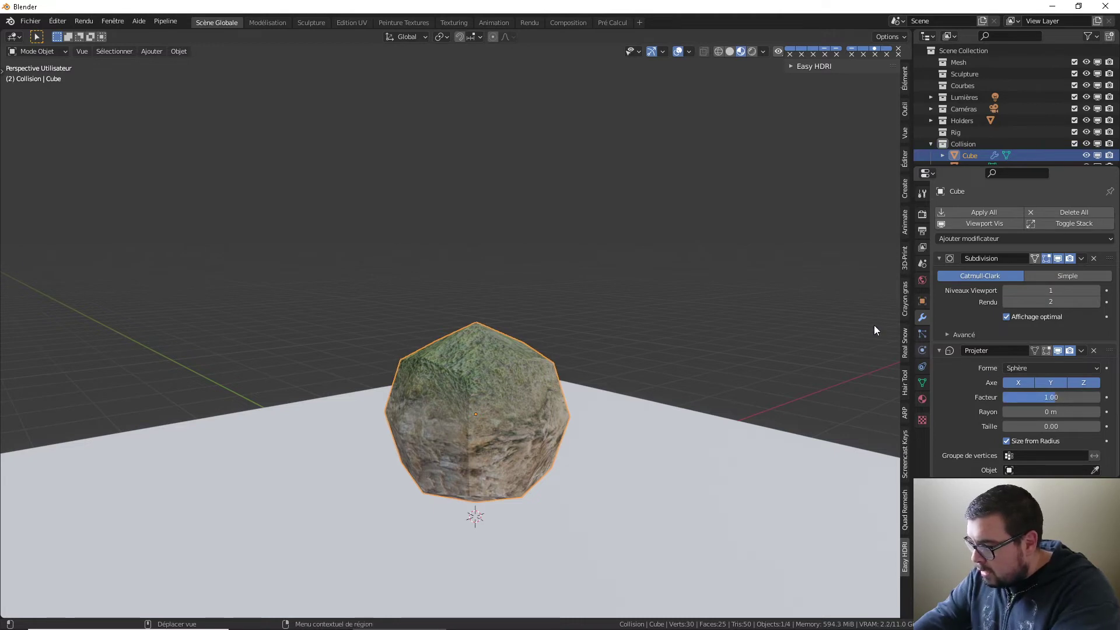
Step: Apply the Subdivision and Projeter modifiers to the cube
{"action": "middle_click_drag", "start_coordinate": [684, 269], "coordinate": [424, 311]}
{"action": "scroll", "coordinate": [565, 317], "scroll_direction": "down", "scroll_amount": 1}
{"action": "scroll", "coordinate": [586, 278], "scroll_direction": "up", "scroll_amount": 3}
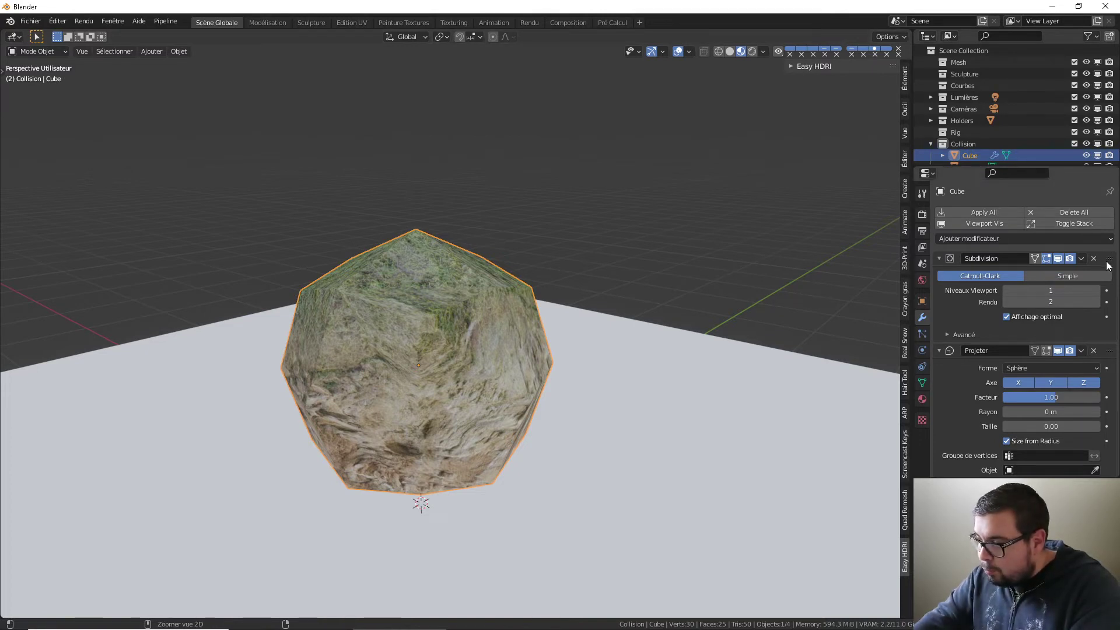
{"action": "key", "text": "ctrl+a"}
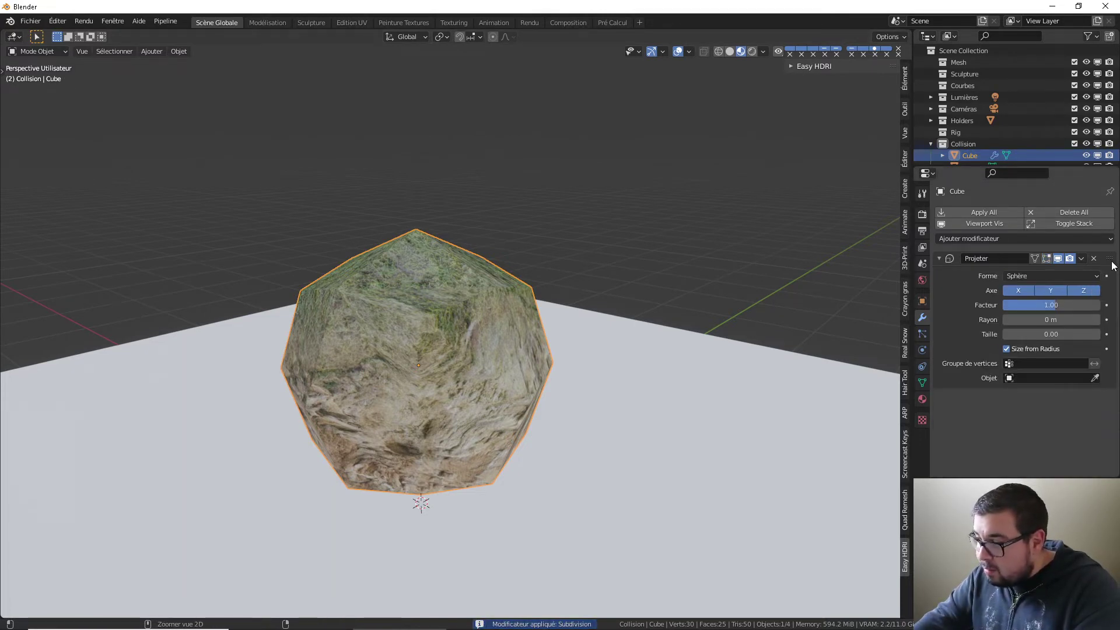
{"action": "key", "text": "ctrl+a"}
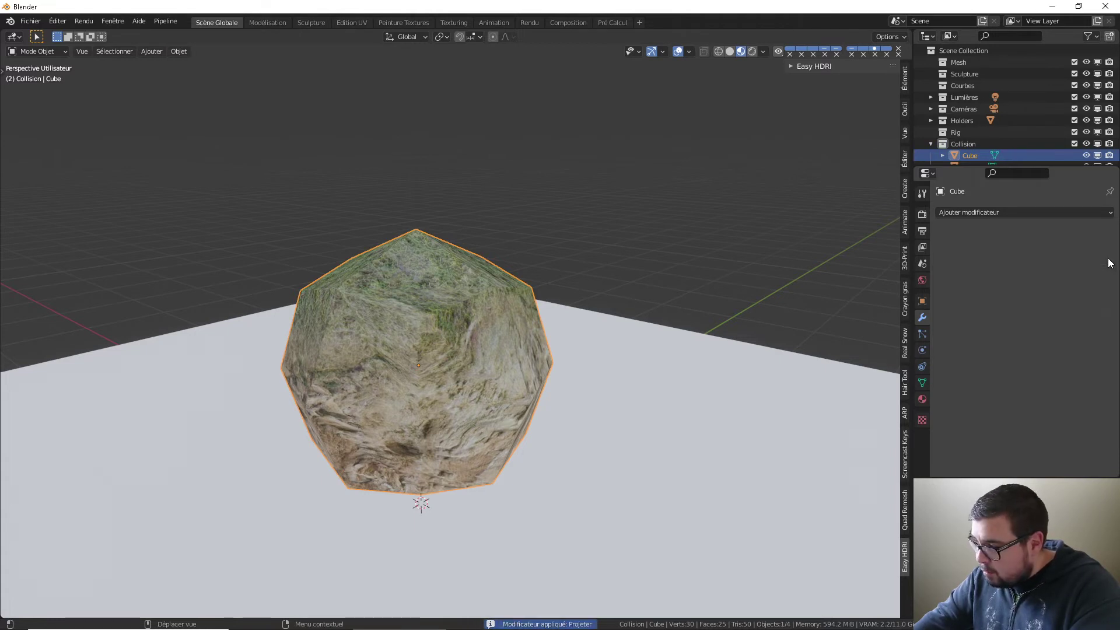
Step: Switch to Vertex Paint mode (Peinture des vertices) and paint the upper and middle vertices red around the rounded mesh
{"action": "left_click", "coordinate": [47, 51]}
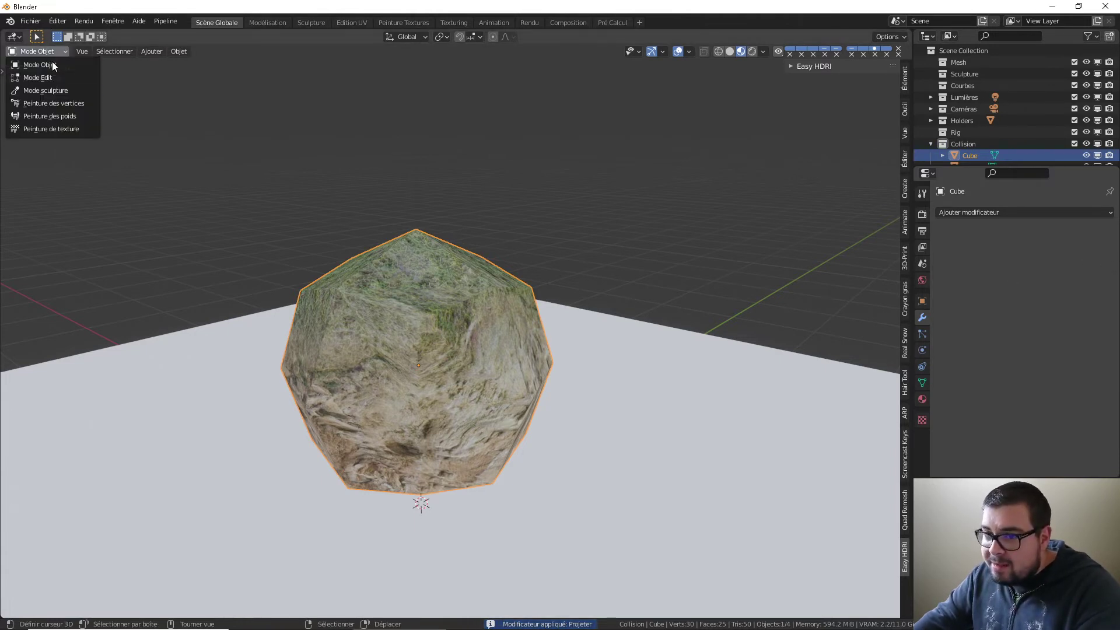
{"action": "left_click", "coordinate": [71, 106]}
{"action": "mouse_move", "coordinate": [416, 302]}
{"action": "middle_mouse_down"}
{"action": "mouse_move", "coordinate": [489, 325]}
{"action": "mouse_move", "coordinate": [444, 318]}
{"action": "middle_mouse_up"}
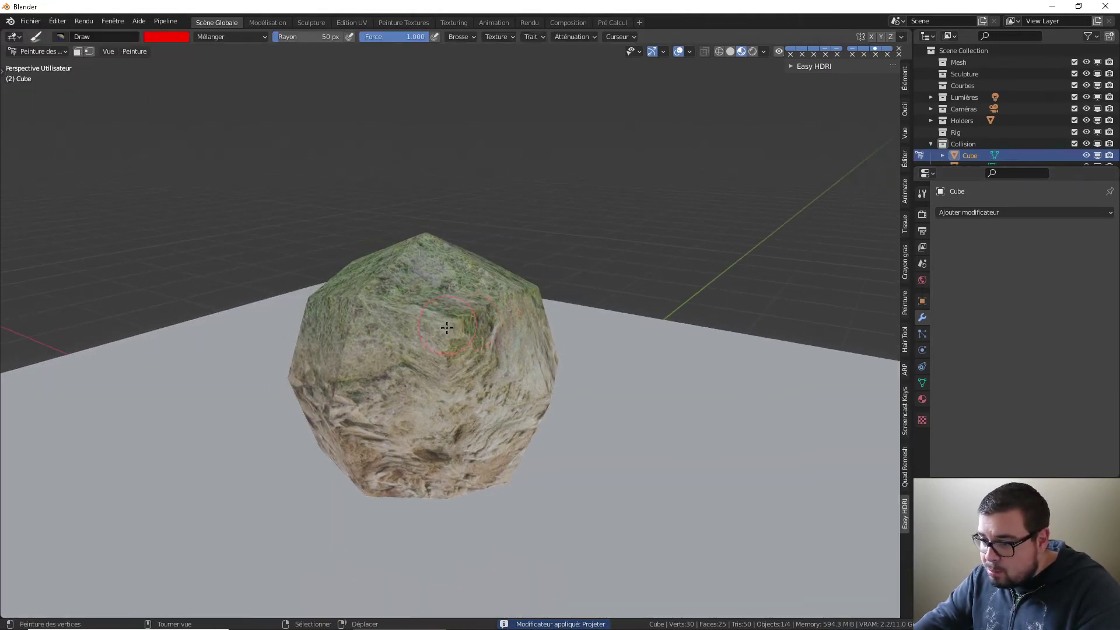
{"action": "left_click_drag", "start_coordinate": [359, 305], "coordinate": [345, 291]}
{"action": "mouse_move", "coordinate": [334, 406]}
{"action": "left_mouse_down"}
{"action": "mouse_move", "coordinate": [352, 453]}
{"action": "mouse_move", "coordinate": [371, 394]}
{"action": "left_mouse_up"}
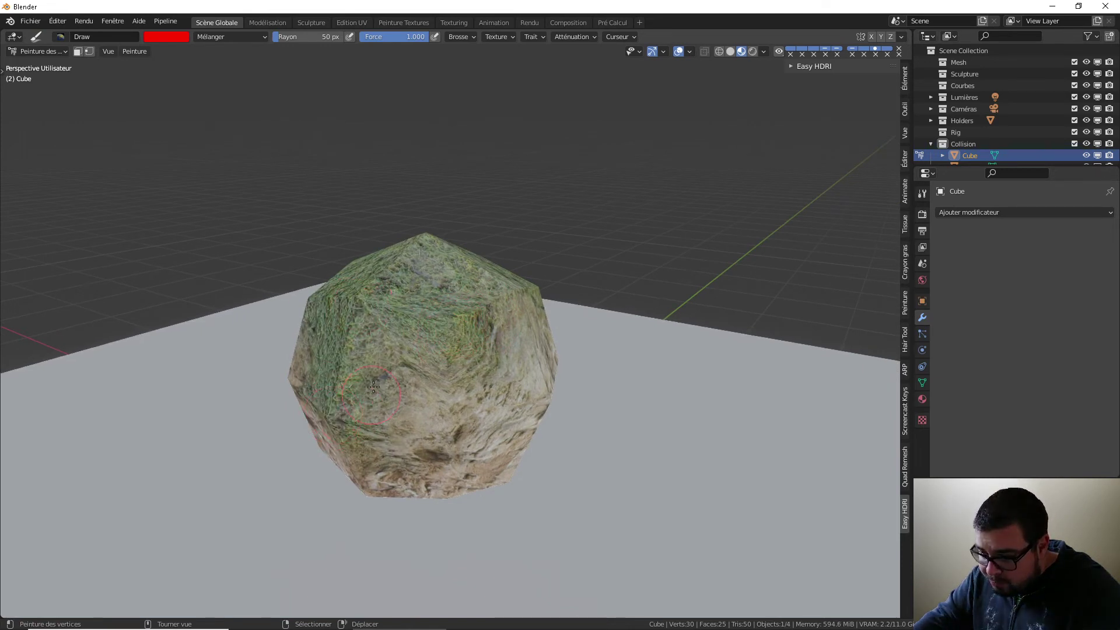
{"action": "middle_click_drag", "start_coordinate": [371, 394], "coordinate": [406, 350]}
{"action": "left_click", "coordinate": [406, 347]}
{"action": "middle_click_drag", "start_coordinate": [489, 343], "coordinate": [434, 344]}
{"action": "mouse_move", "coordinate": [385, 345]}
{"action": "left_mouse_down"}
{"action": "mouse_move", "coordinate": [356, 338]}
{"action": "mouse_move", "coordinate": [367, 338]}
{"action": "left_mouse_up"}
{"action": "middle_click_drag", "start_coordinate": [402, 346], "coordinate": [298, 363]}
{"action": "scroll", "coordinate": [297, 362], "scroll_direction": "up", "scroll_amount": 1}
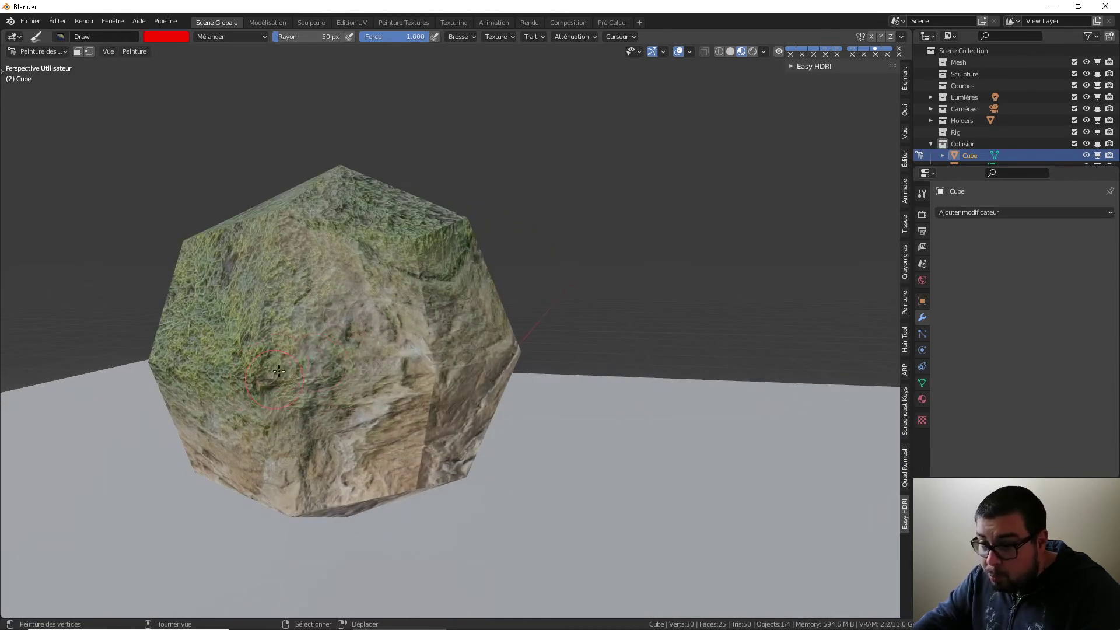
{"action": "left_click", "coordinate": [432, 382]}
{"action": "middle_click_drag", "start_coordinate": [433, 376], "coordinate": [367, 374]}
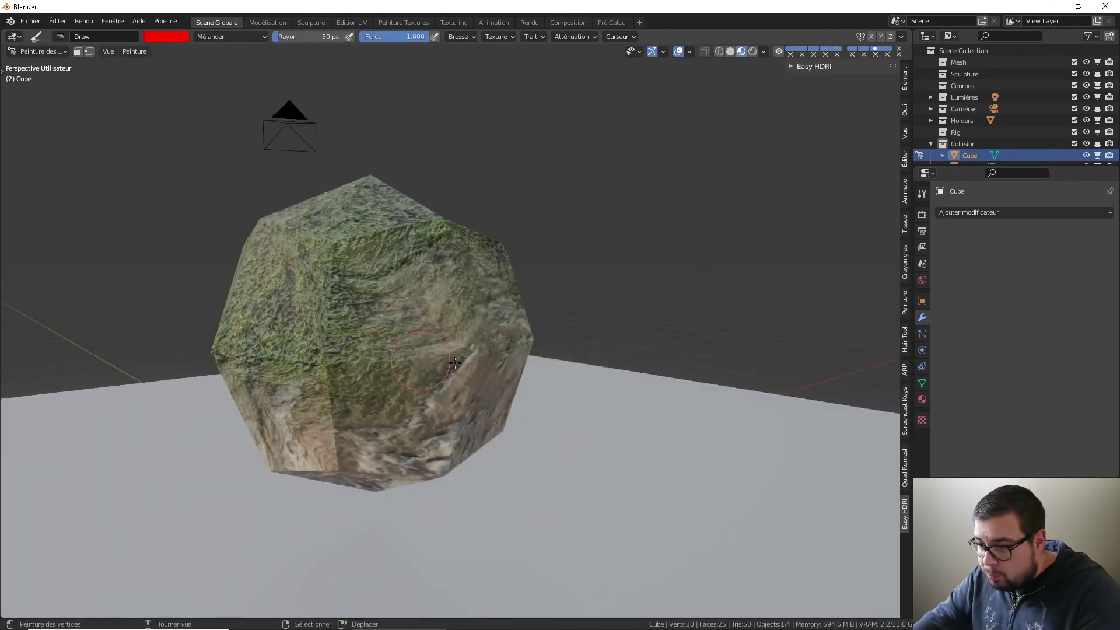
{"action": "left_click", "coordinate": [479, 359]}
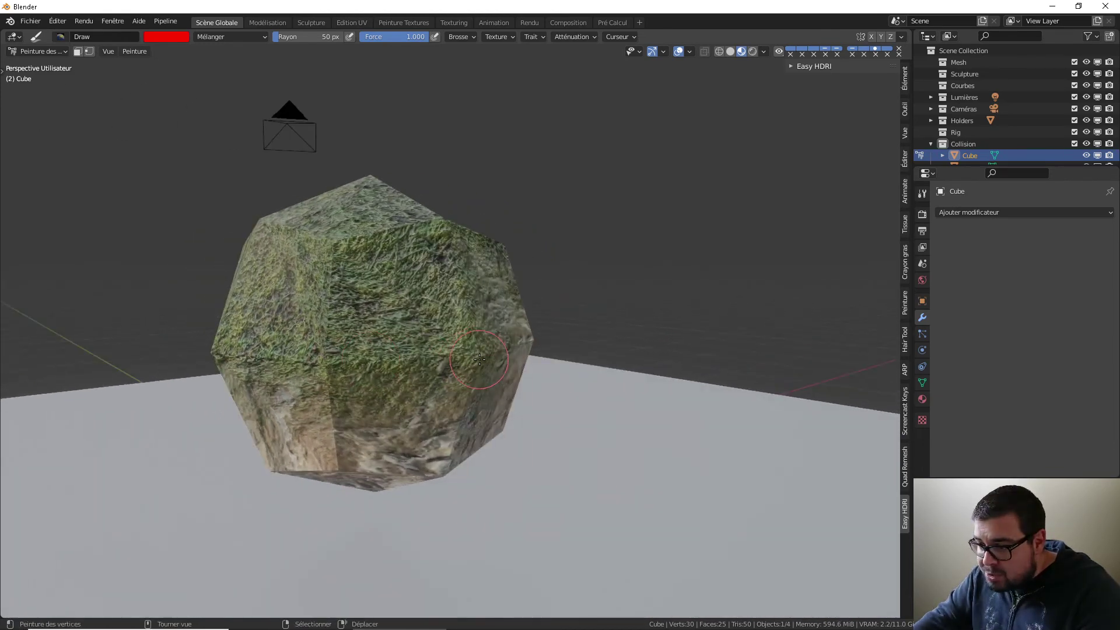
Step: Inspect the rounded mesh's vertices in Wireframe display and return to Material Preview
{"action": "left_click", "coordinate": [719, 51]}
{"action": "middle_click_drag", "start_coordinate": [562, 212], "coordinate": [487, 296]}
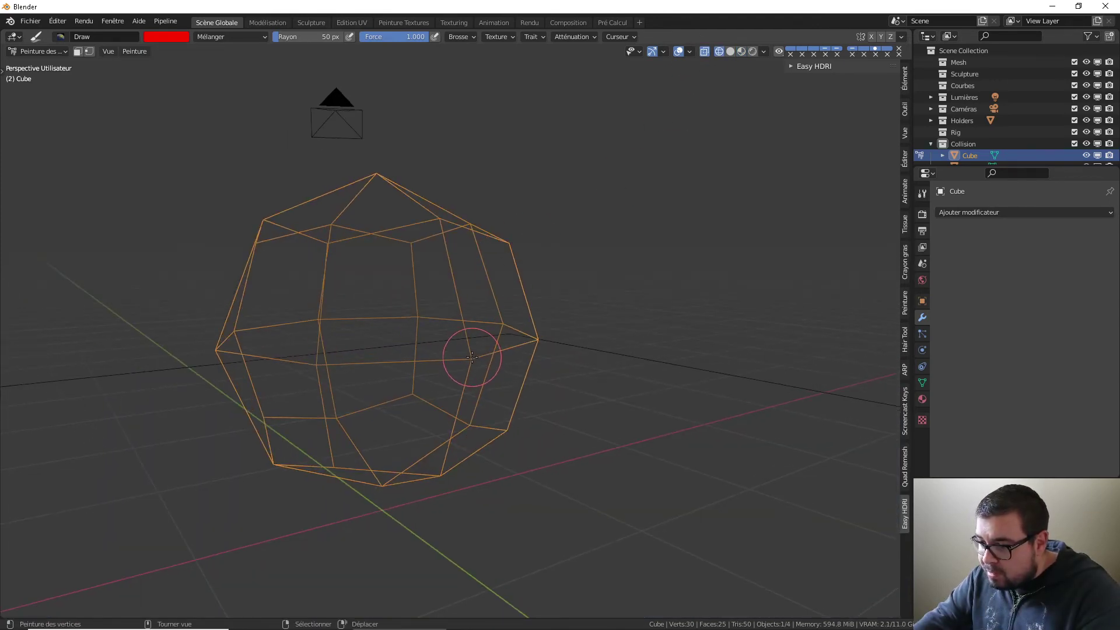
{"action": "middle_click_drag", "start_coordinate": [343, 335], "coordinate": [320, 362]}
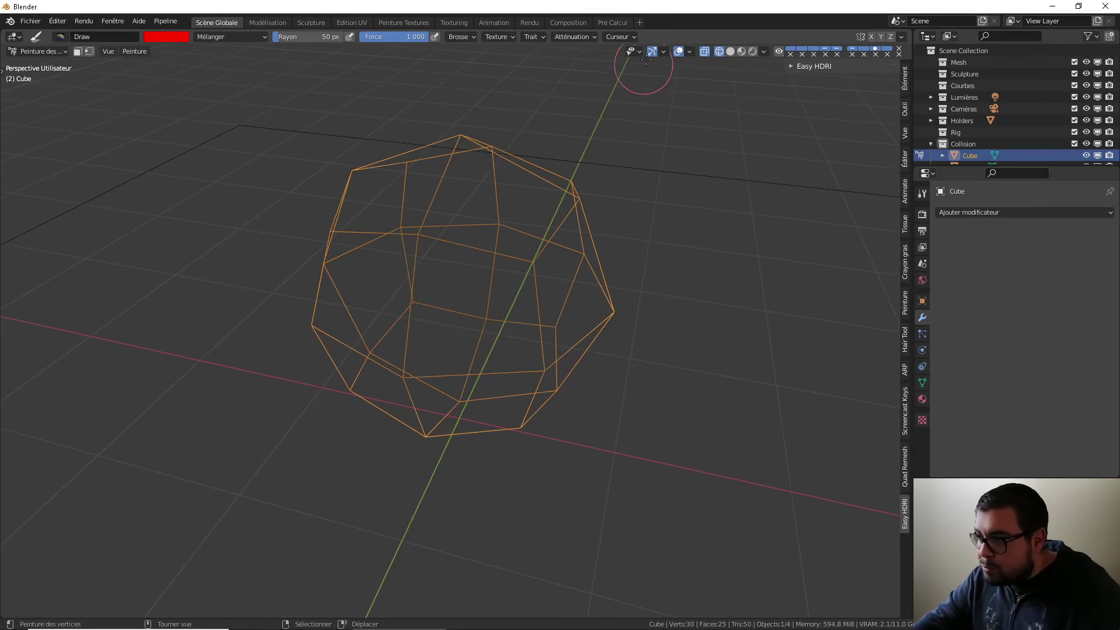
{"action": "left_click", "coordinate": [703, 51]}
{"action": "left_click", "coordinate": [704, 52]}
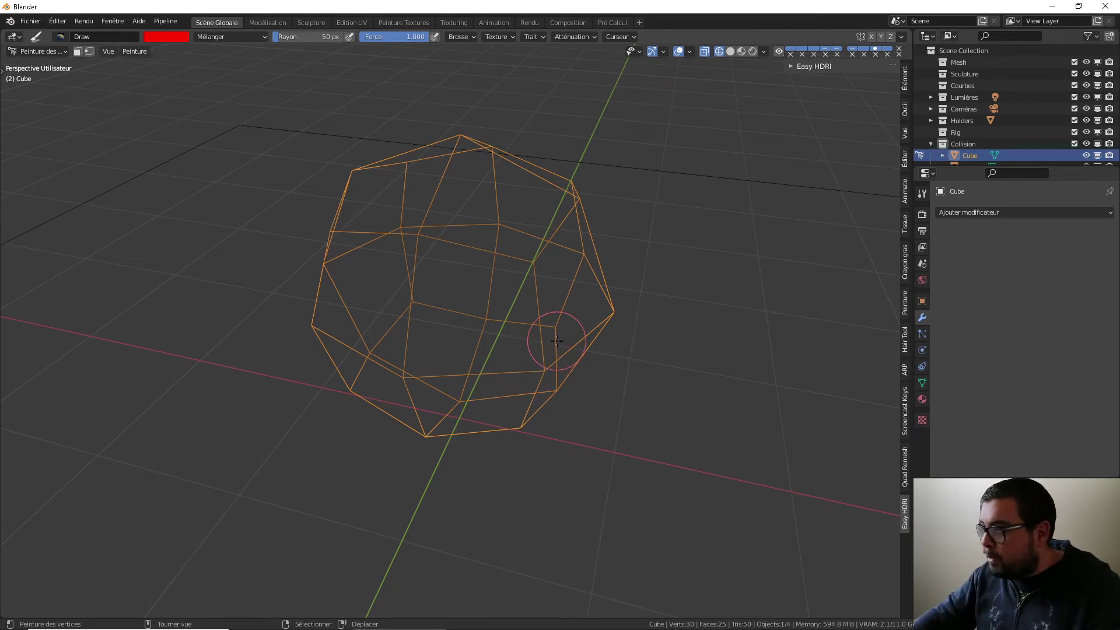
{"action": "left_click", "coordinate": [741, 52]}
Step: Paint the remaining unpainted vertices on the side of the mesh's middle band red
{"action": "middle_click_drag", "start_coordinate": [491, 427], "coordinate": [489, 392]}
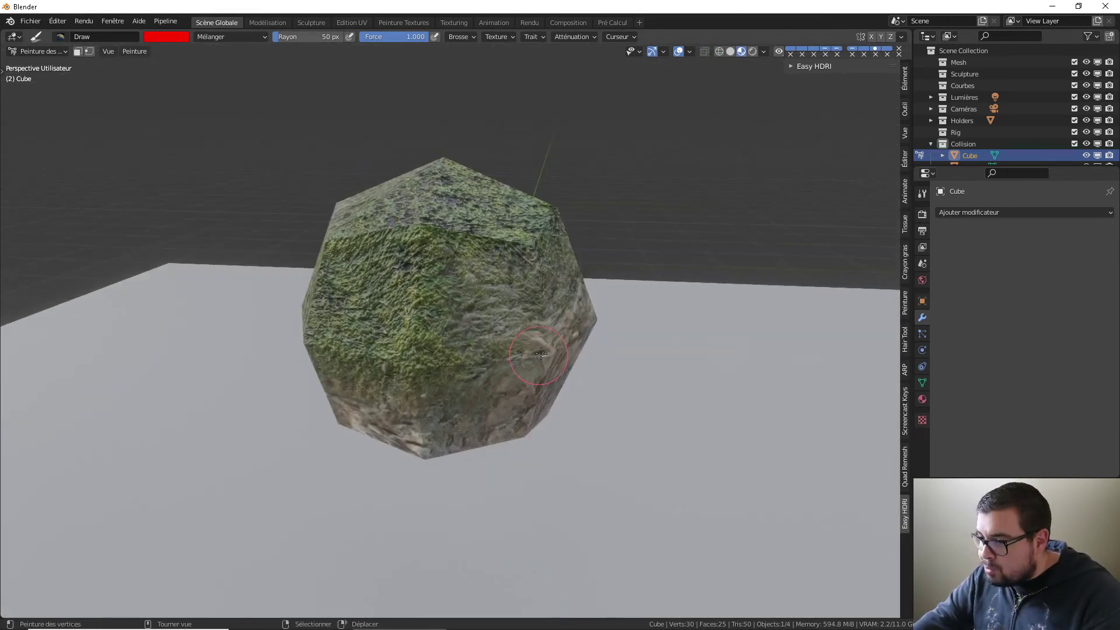
{"action": "left_click", "coordinate": [535, 352]}
{"action": "middle_click_drag", "start_coordinate": [551, 349], "coordinate": [612, 340]}
{"action": "left_click", "coordinate": [621, 341]}
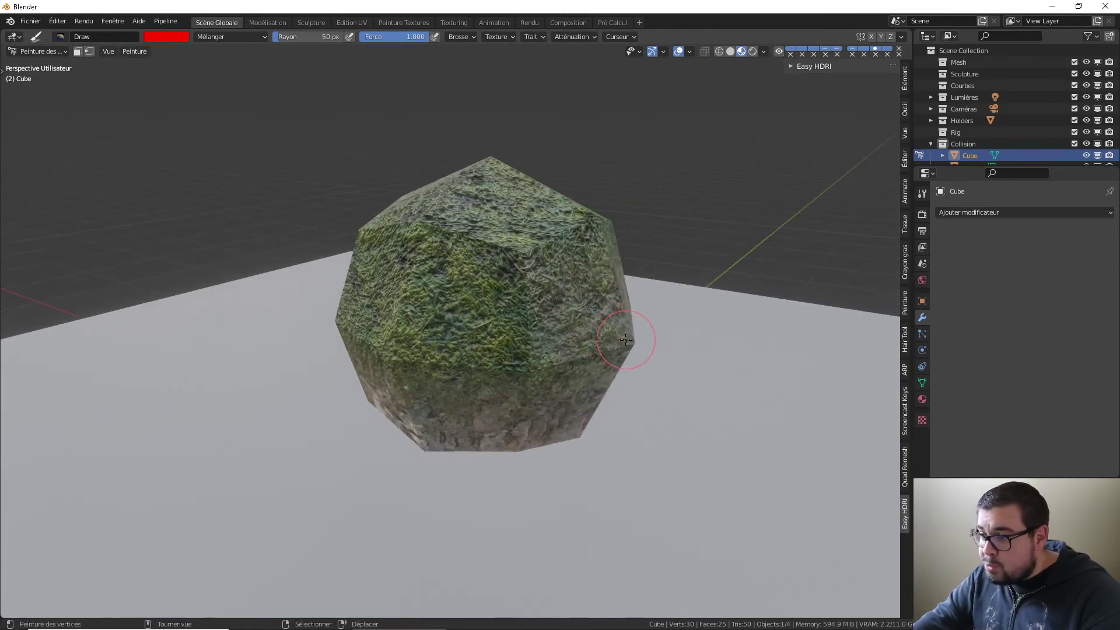
Step: Return to Object Mode and add a Subdivision modifier with viewport level 3 to the rounded mesh
{"action": "left_click", "coordinate": [44, 51]}
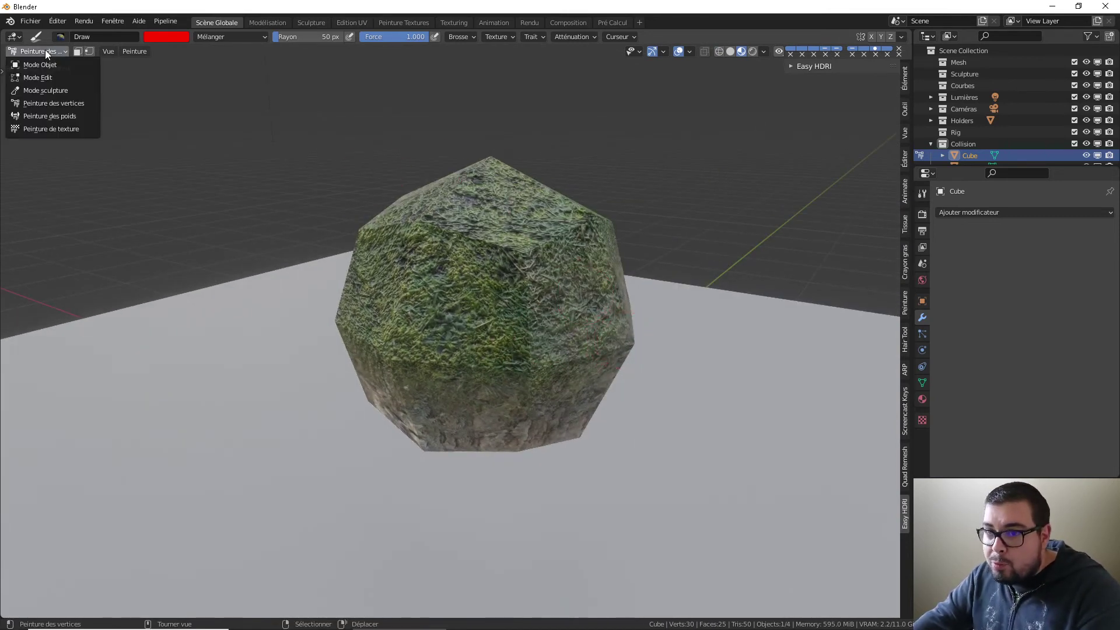
{"action": "left_click", "coordinate": [47, 59]}
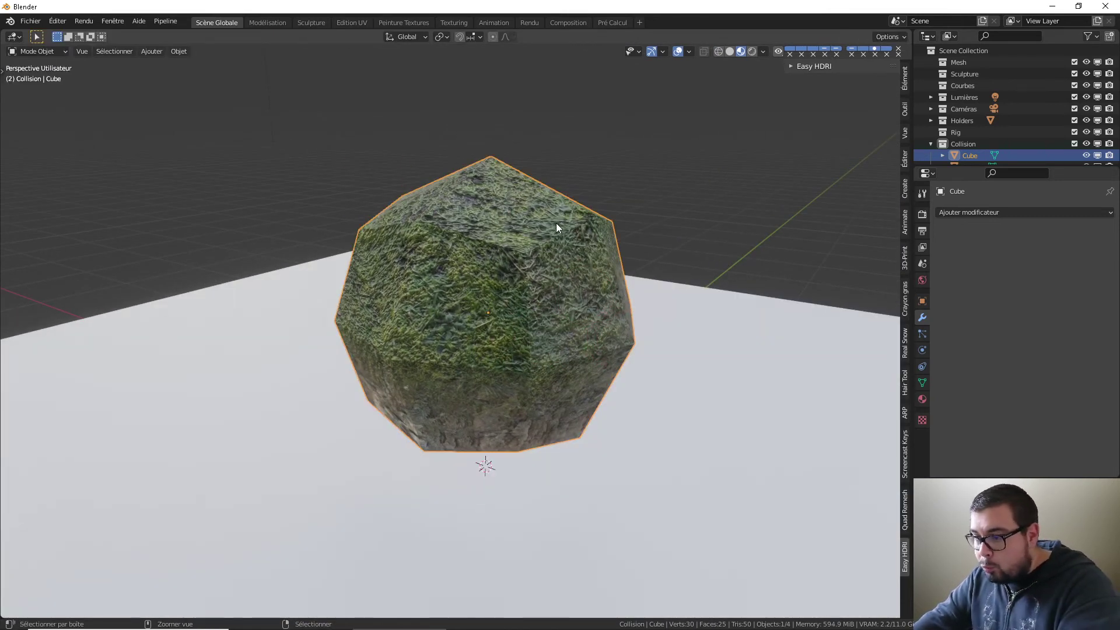
{"action": "key", "text": "ctrl+3"}
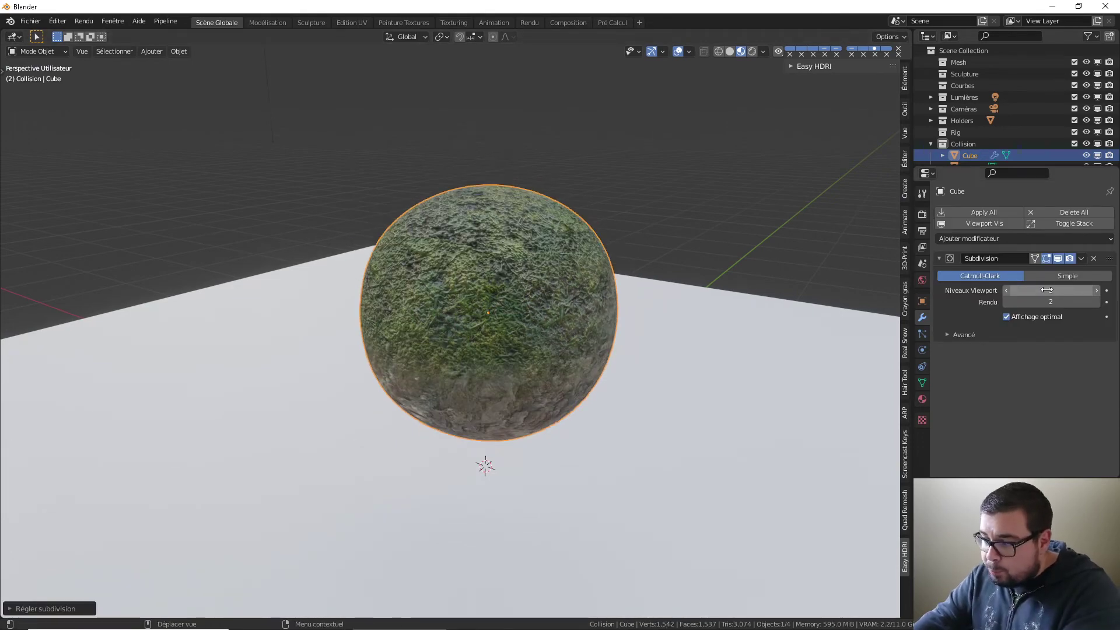
Step: Add a Cast (Projeter) modifier with Facteur 1 and apply it together with the level 3 Subdivision modifier
{"action": "left_click", "coordinate": [1059, 238]}
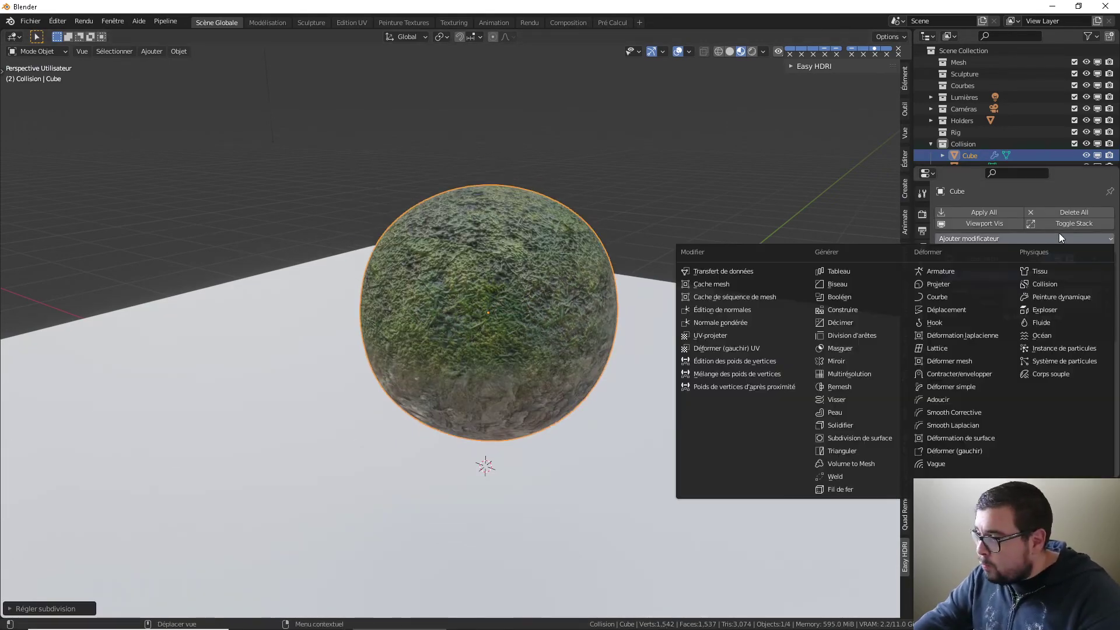
{"action": "left_click", "coordinate": [966, 286]}
{"action": "left_click", "coordinate": [1066, 398]}
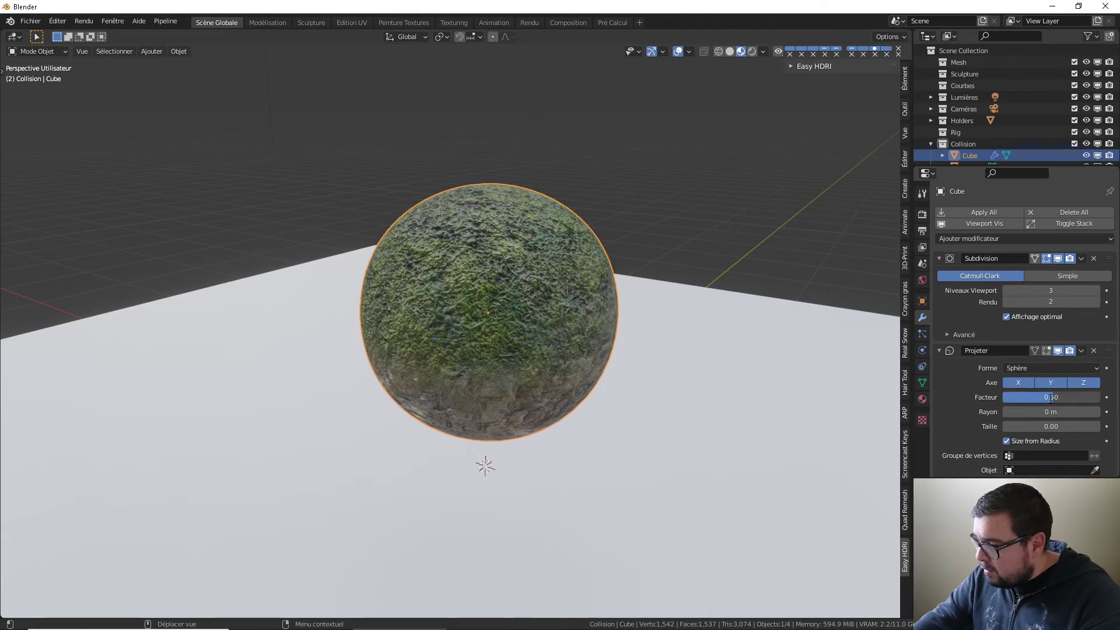
{"action": "type", "text": "1"}
{"action": "key", "text": "Return"}
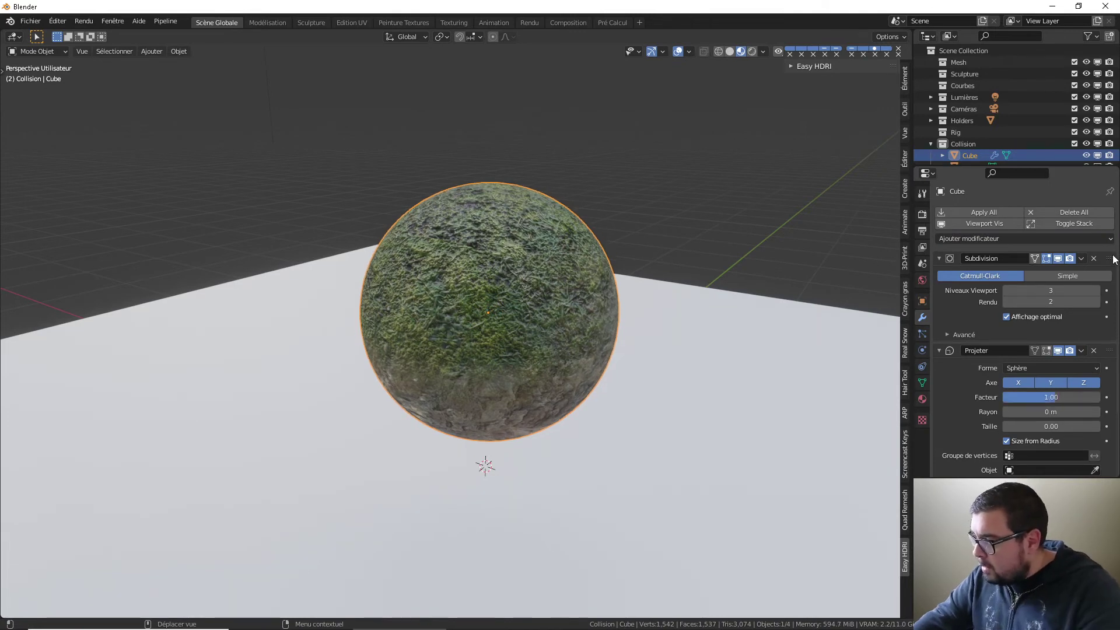
{"action": "key", "text": "ctrl+a"}
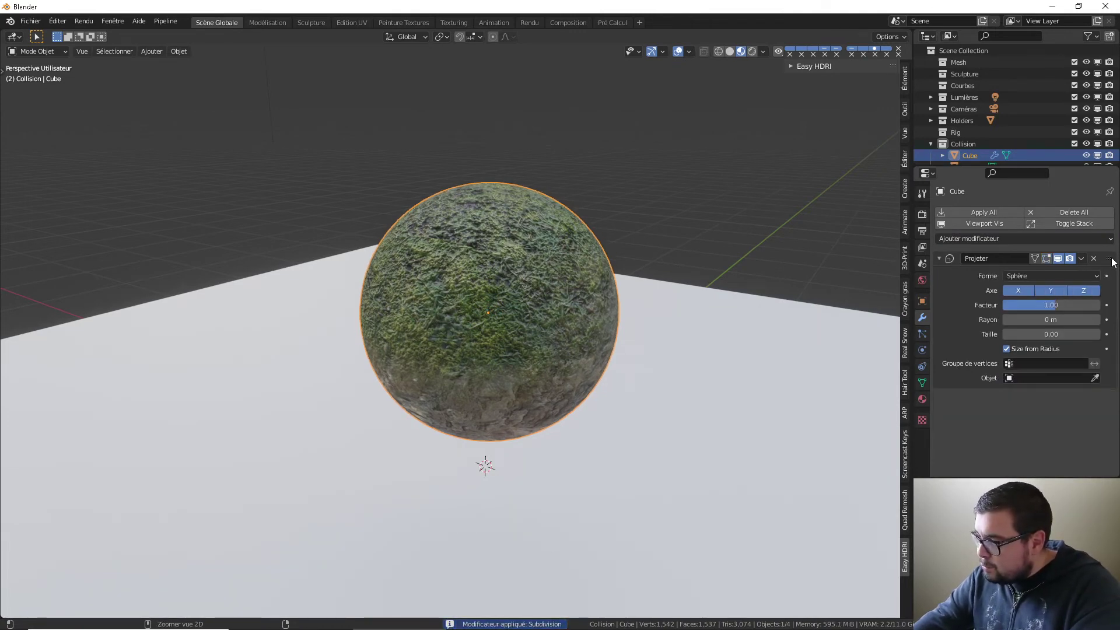
{"action": "key", "text": "ctrl+a"}
Step: Switch the sphere from Object Mode to Vertex Paint mode
{"action": "middle_click_drag", "start_coordinate": [755, 319], "coordinate": [565, 307]}
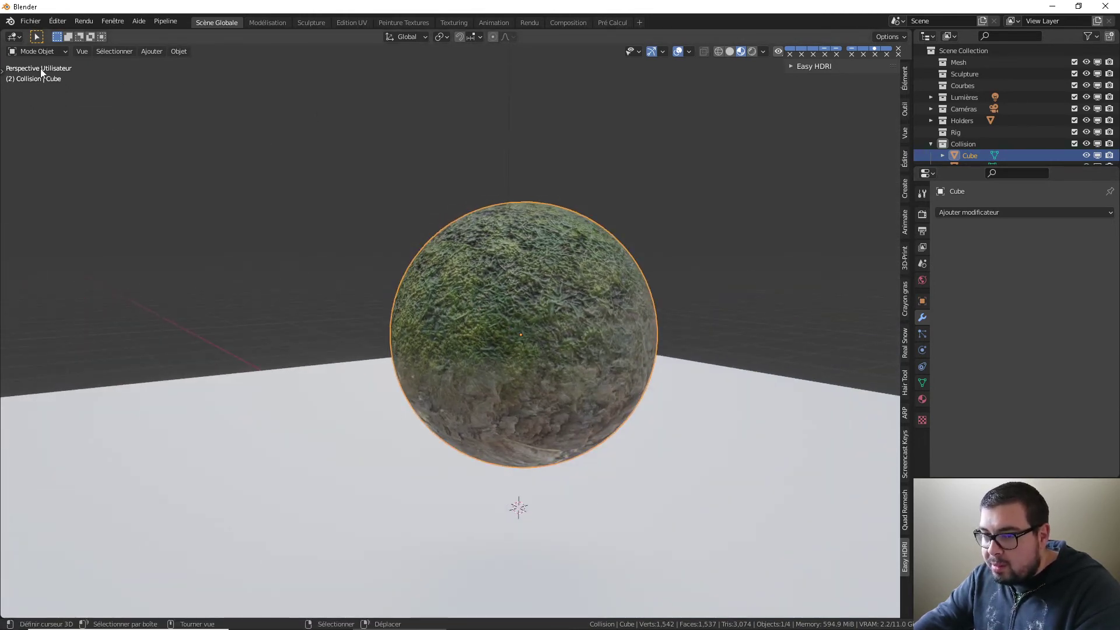
{"action": "left_click", "coordinate": [37, 52]}
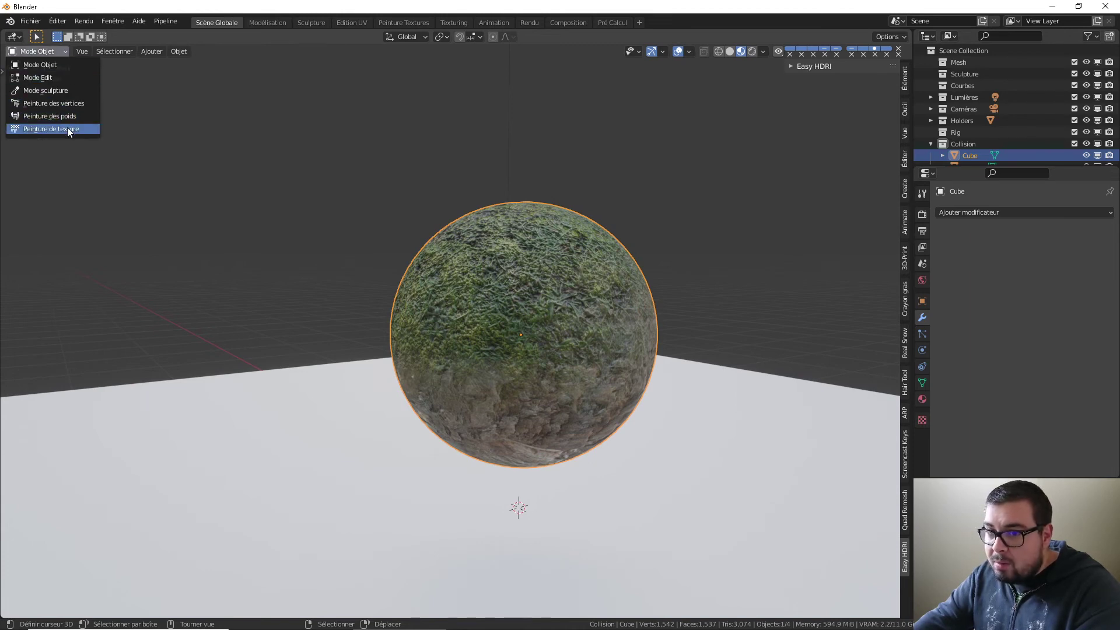
{"action": "left_click", "coordinate": [54, 103]}
{"action": "scroll", "coordinate": [585, 357], "scroll_direction": "up", "scroll_amount": 2}
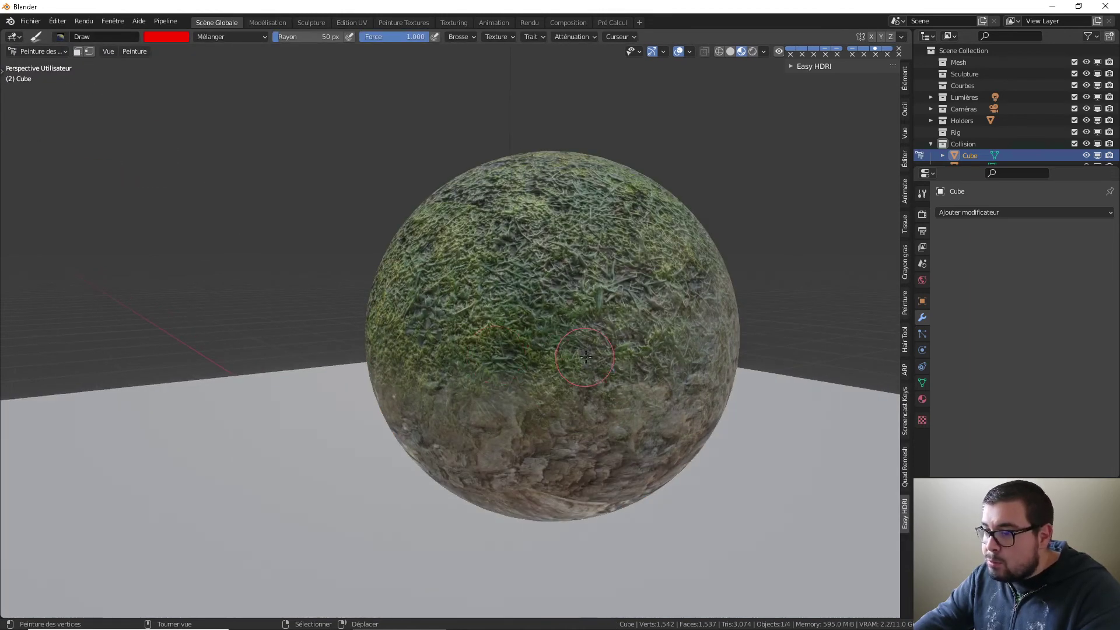
{"action": "middle_click_drag", "start_coordinate": [574, 405], "coordinate": [528, 403]}
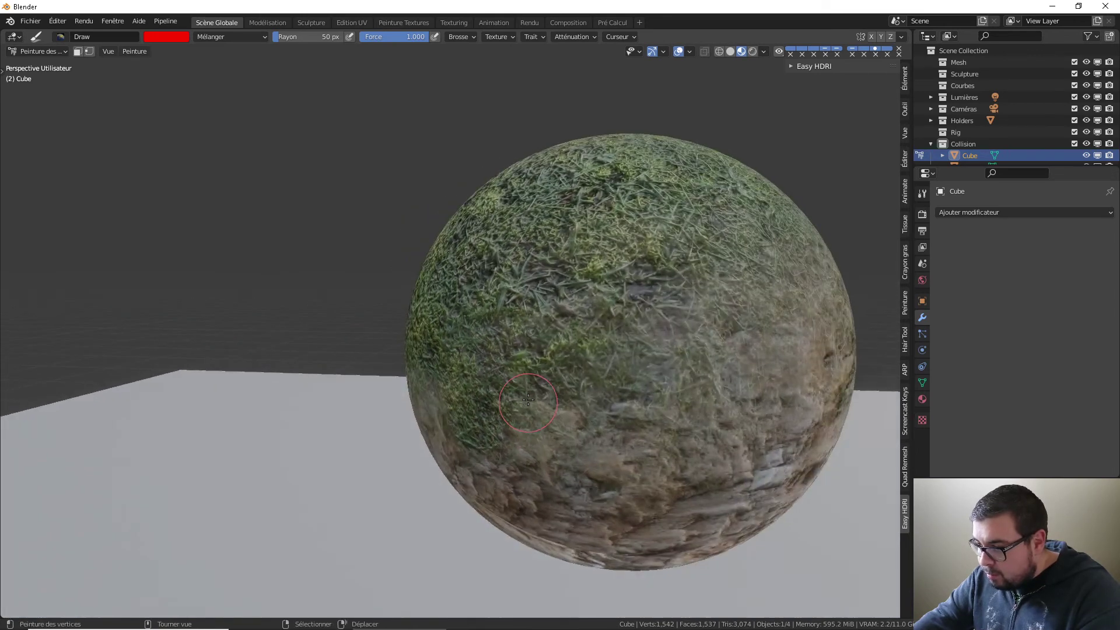
{"action": "scroll", "coordinate": [527, 403], "scroll_direction": "up", "scroll_amount": 1}
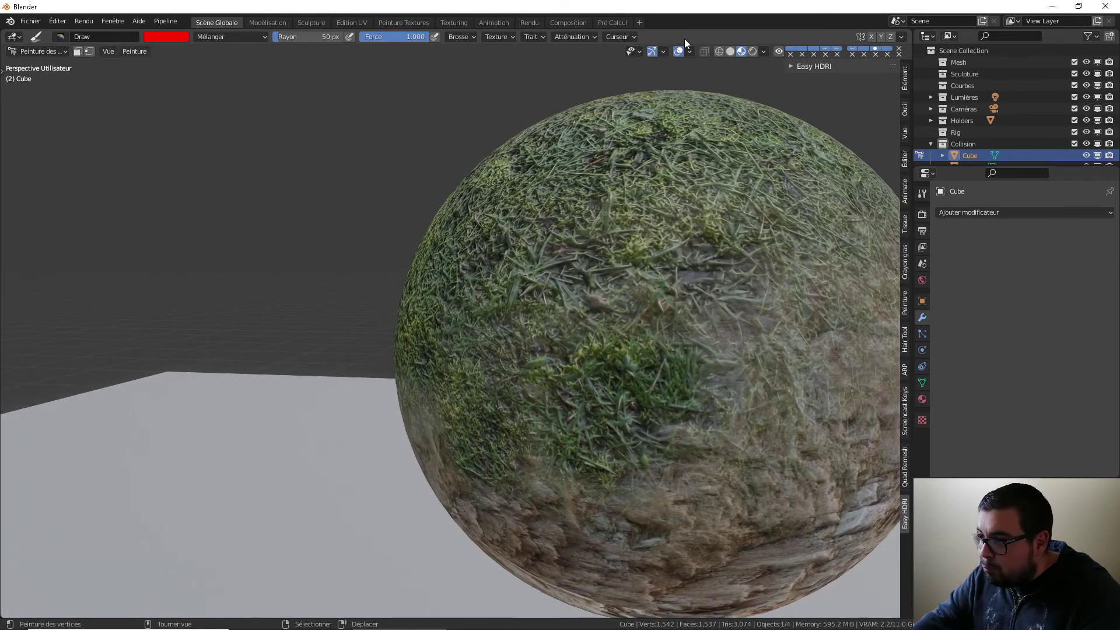
Step: Inspect the sphere's subdivided mesh in Wireframe display and return to Material Preview
{"action": "left_click", "coordinate": [706, 52]}
{"action": "left_click", "coordinate": [719, 51]}
{"action": "middle_click_drag", "start_coordinate": [712, 247], "coordinate": [548, 257]}
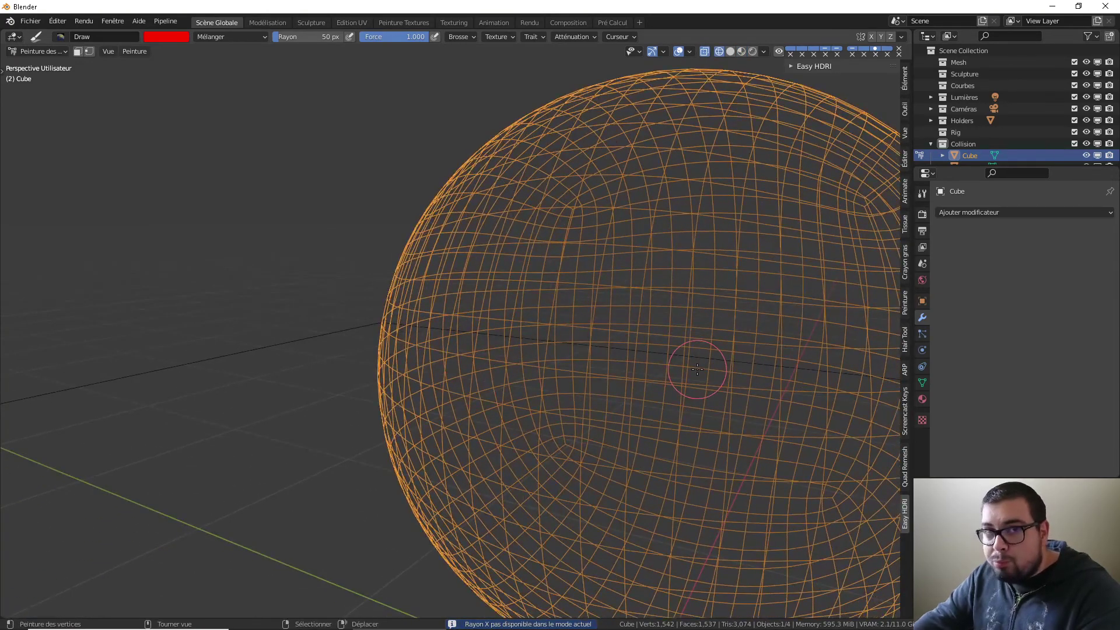
{"action": "left_click", "coordinate": [741, 52]}
Step: Brush red near the grass edge, and with the brush colour set to black paint rock over the sphere's middle
{"action": "middle_click_drag", "start_coordinate": [647, 353], "coordinate": [525, 263], "text": "shift"}
{"action": "mouse_move", "coordinate": [582, 237]}
{"action": "left_mouse_down"}
{"action": "mouse_move", "coordinate": [487, 242]}
{"action": "mouse_move", "coordinate": [421, 200]}
{"action": "left_mouse_up"}
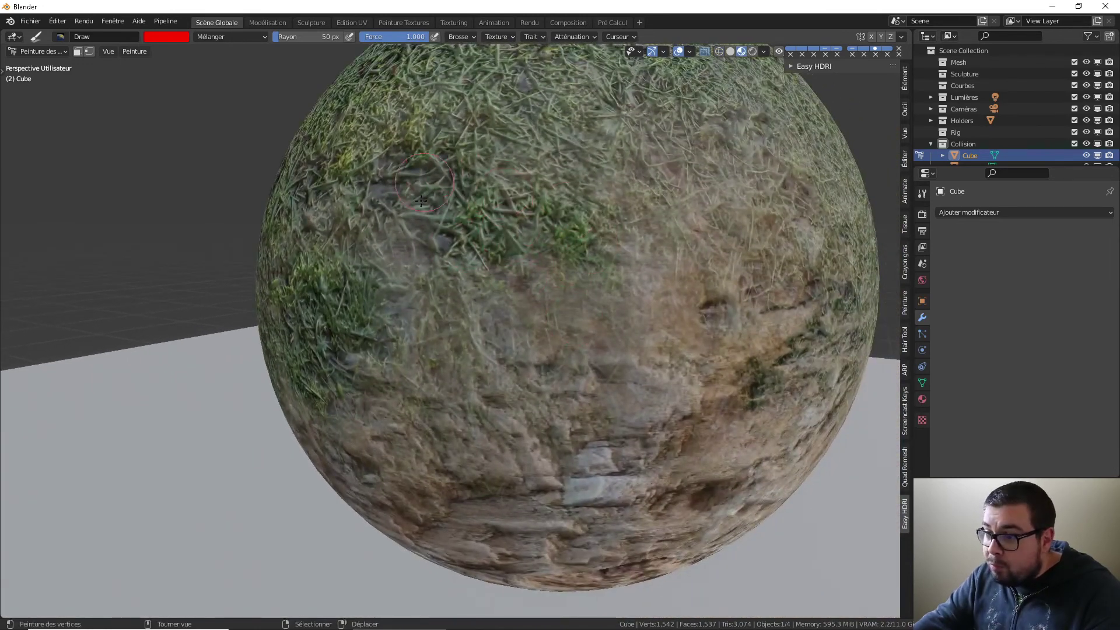
{"action": "left_click", "coordinate": [165, 35]}
{"action": "left_click_drag", "start_coordinate": [194, 166], "coordinate": [147, 165]}
{"action": "mouse_move", "coordinate": [639, 252]}
{"action": "left_mouse_down"}
{"action": "mouse_move", "coordinate": [500, 236]}
{"action": "mouse_move", "coordinate": [555, 184]}
{"action": "mouse_move", "coordinate": [574, 303]}
{"action": "mouse_move", "coordinate": [405, 368]}
{"action": "mouse_move", "coordinate": [602, 382]}
{"action": "mouse_move", "coordinate": [344, 328]}
{"action": "mouse_move", "coordinate": [374, 286]}
{"action": "mouse_move", "coordinate": [325, 248]}
{"action": "mouse_move", "coordinate": [329, 286]}
{"action": "left_mouse_up"}
{"action": "scroll", "coordinate": [348, 273], "scroll_direction": "down", "scroll_amount": 1}
{"action": "scroll", "coordinate": [348, 274], "scroll_direction": "down", "scroll_amount": 3}
{"action": "left_click_drag", "start_coordinate": [463, 273], "coordinate": [402, 309]}
{"action": "middle_click_drag", "start_coordinate": [432, 309], "coordinate": [517, 273]}
{"action": "mouse_move", "coordinate": [517, 273]}
{"action": "left_mouse_down"}
{"action": "mouse_move", "coordinate": [475, 351]}
{"action": "mouse_move", "coordinate": [434, 351]}
{"action": "mouse_move", "coordinate": [458, 374]}
{"action": "mouse_move", "coordinate": [513, 329]}
{"action": "left_mouse_up"}
{"action": "middle_click_drag", "start_coordinate": [588, 312], "coordinate": [453, 297]}
{"action": "mouse_move", "coordinate": [435, 292]}
{"action": "left_mouse_down"}
{"action": "mouse_move", "coordinate": [494, 330]}
{"action": "mouse_move", "coordinate": [469, 257]}
{"action": "mouse_move", "coordinate": [513, 347]}
{"action": "mouse_move", "coordinate": [518, 329]}
{"action": "left_mouse_up"}
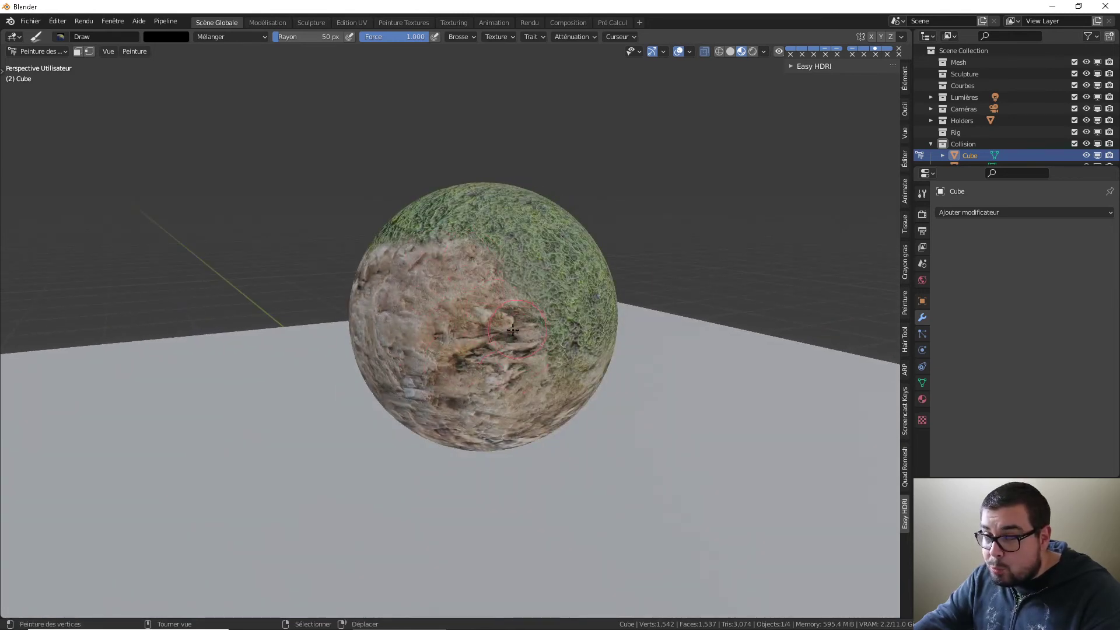
Step: Continue the black strokes around the sphere's adjoining side to extend the rock area up to the grass cap
{"action": "middle_click_drag", "start_coordinate": [519, 309], "coordinate": [450, 292]}
{"action": "mouse_move", "coordinate": [372, 257]}
{"action": "left_mouse_down"}
{"action": "mouse_move", "coordinate": [423, 318]}
{"action": "mouse_move", "coordinate": [446, 382]}
{"action": "mouse_move", "coordinate": [482, 407]}
{"action": "mouse_move", "coordinate": [396, 268]}
{"action": "left_mouse_up"}
{"action": "middle_click_drag", "start_coordinate": [430, 280], "coordinate": [402, 286]}
{"action": "mouse_move", "coordinate": [370, 258]}
{"action": "left_mouse_down"}
{"action": "mouse_move", "coordinate": [446, 312]}
{"action": "mouse_move", "coordinate": [481, 369]}
{"action": "left_mouse_up"}
{"action": "middle_click_drag", "start_coordinate": [481, 367], "coordinate": [430, 327]}
{"action": "mouse_move", "coordinate": [376, 264]}
{"action": "left_mouse_down"}
{"action": "mouse_move", "coordinate": [424, 305]}
{"action": "mouse_move", "coordinate": [433, 341]}
{"action": "mouse_move", "coordinate": [465, 313]}
{"action": "mouse_move", "coordinate": [482, 330]}
{"action": "left_mouse_up"}
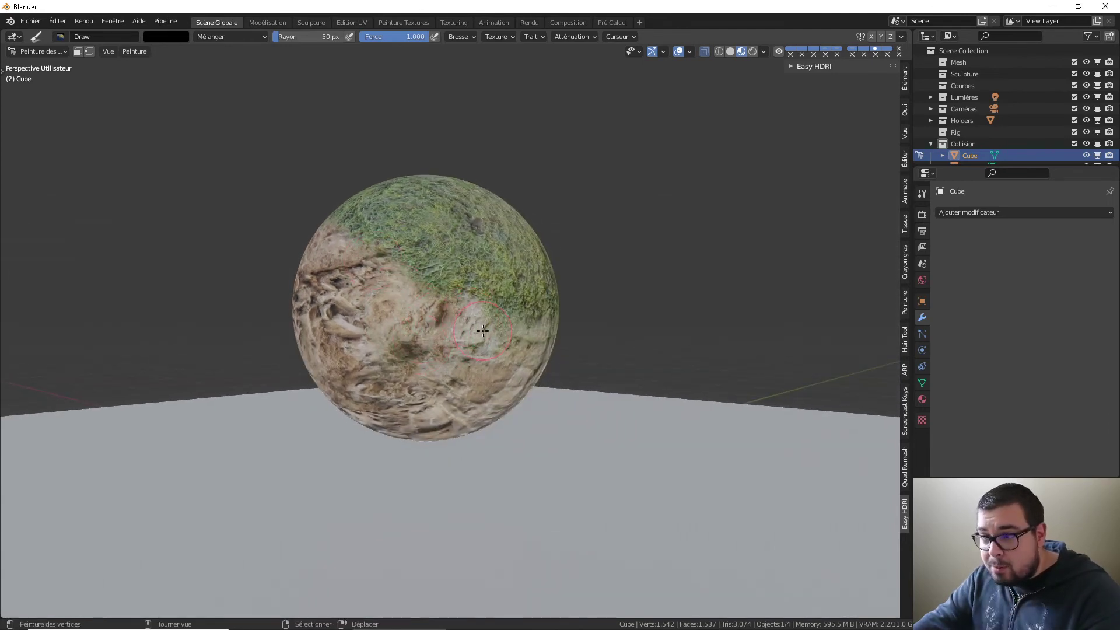
{"action": "middle_click_drag", "start_coordinate": [485, 330], "coordinate": [455, 340]}
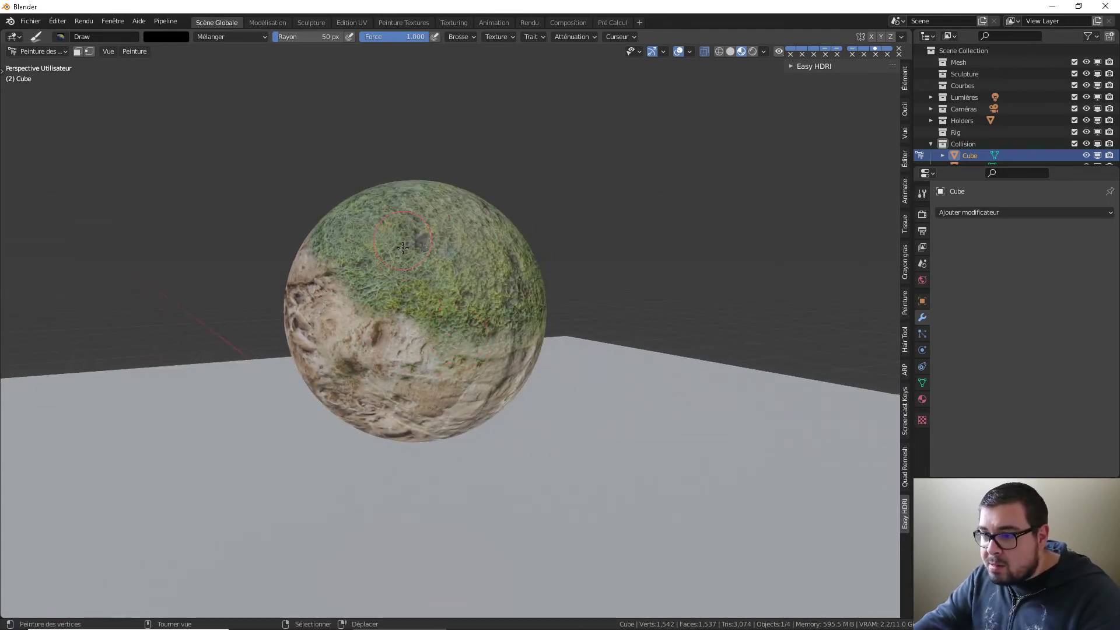
Step: Return to Object Mode, add a Subdivision modifier to the painted sphere, and open its viewport level for editing
{"action": "left_click", "coordinate": [47, 50]}
{"action": "left_click", "coordinate": [51, 64]}
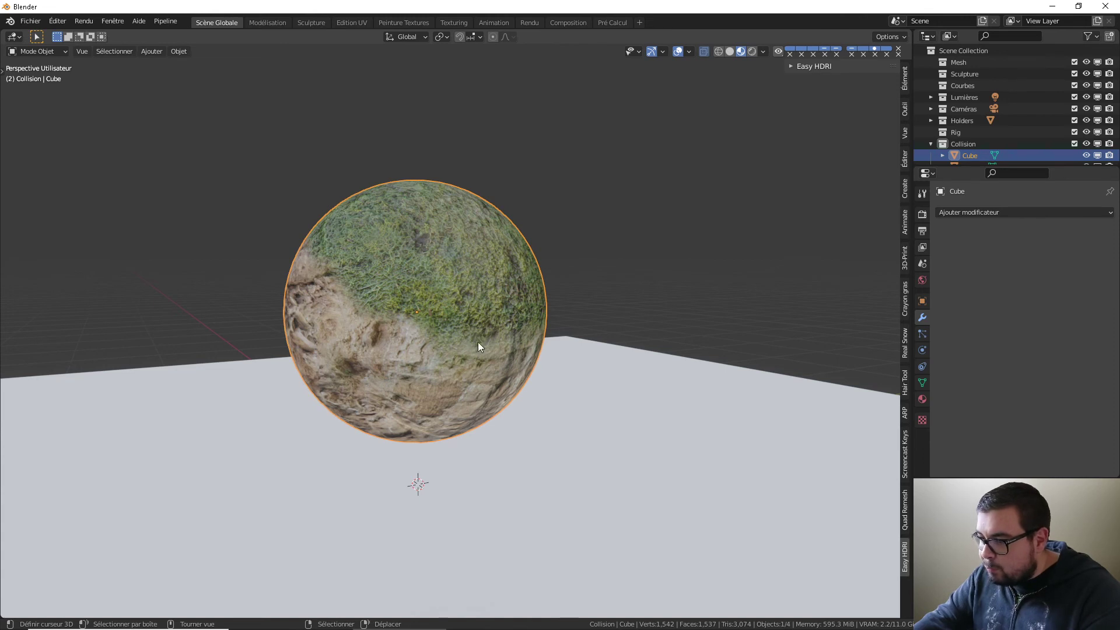
{"action": "left_click", "coordinate": [978, 213]}
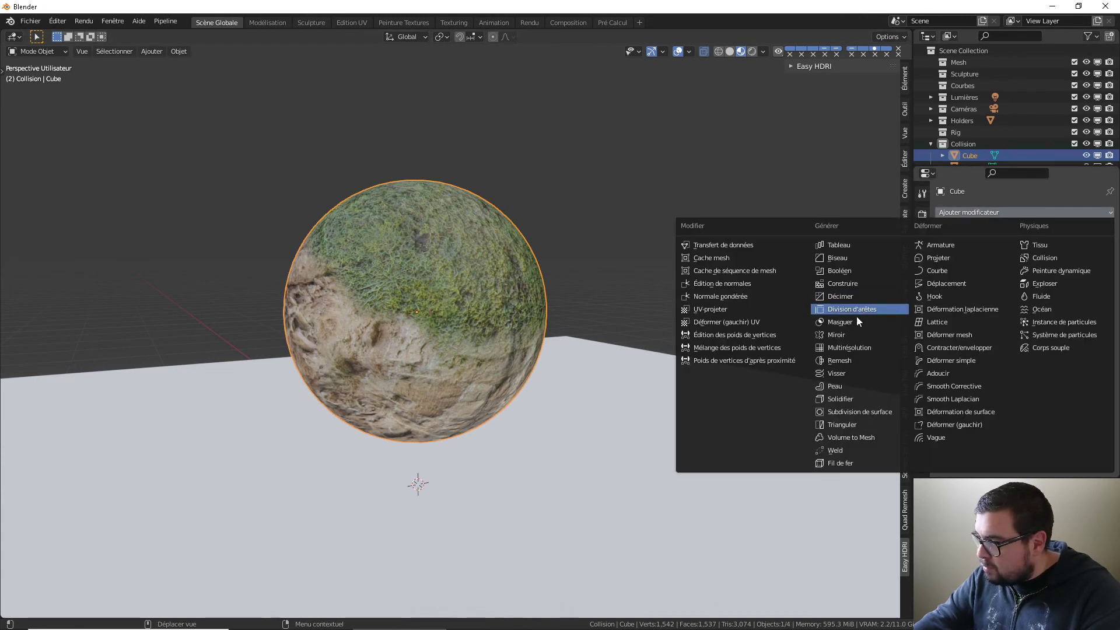
{"action": "left_click", "coordinate": [878, 411]}
{"action": "left_click", "coordinate": [1058, 291]}
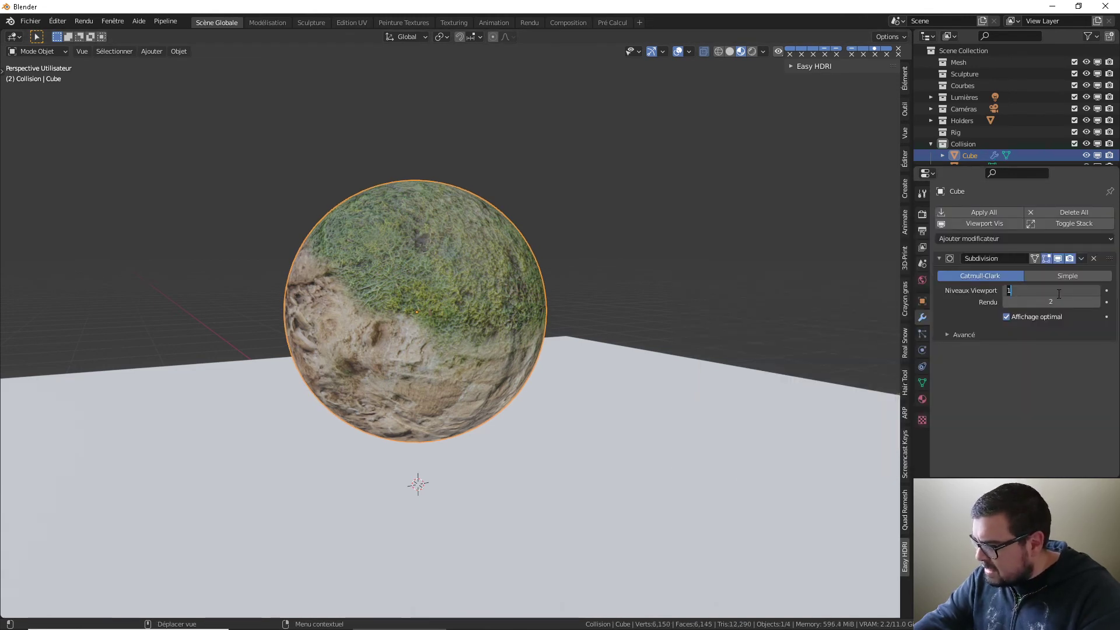